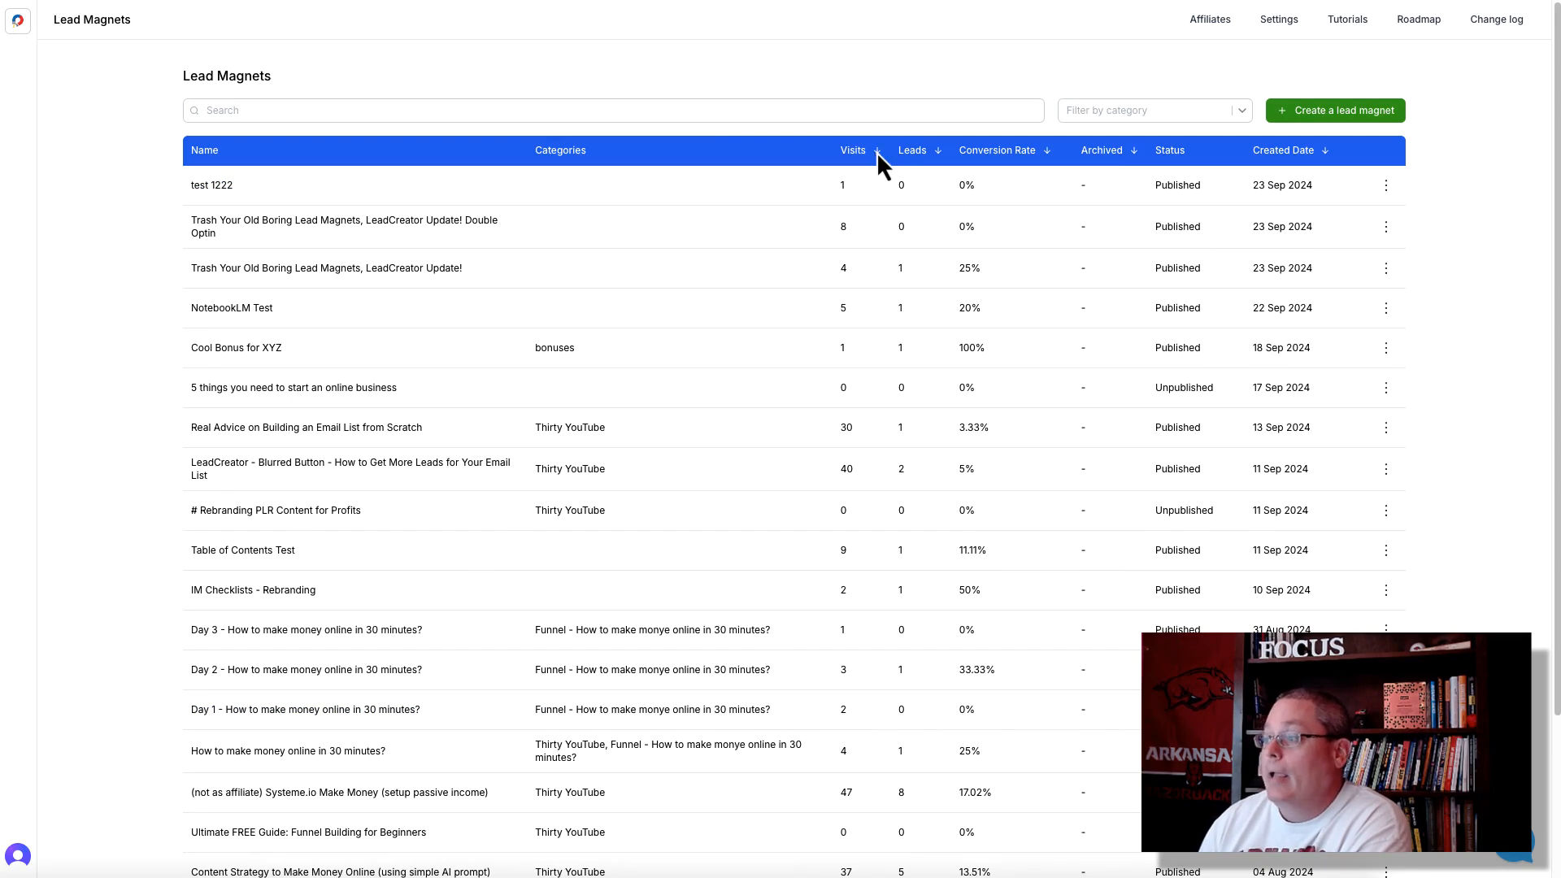
- Sort the lead magnets by visits and then by leads, each with the highest numbers first
left_click(877, 152)
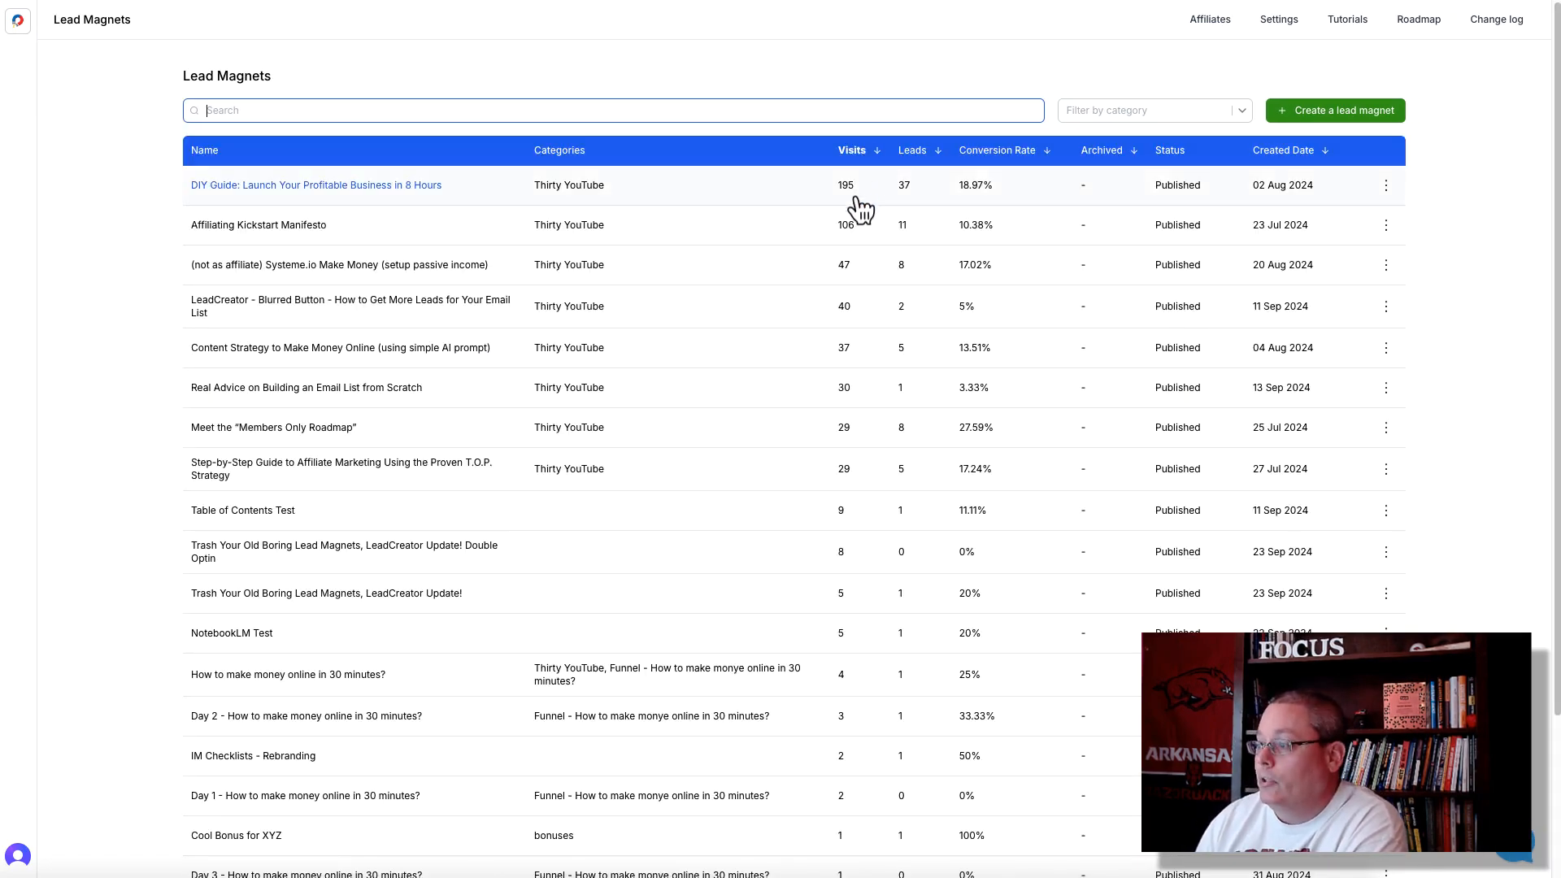
left_click(937, 155)
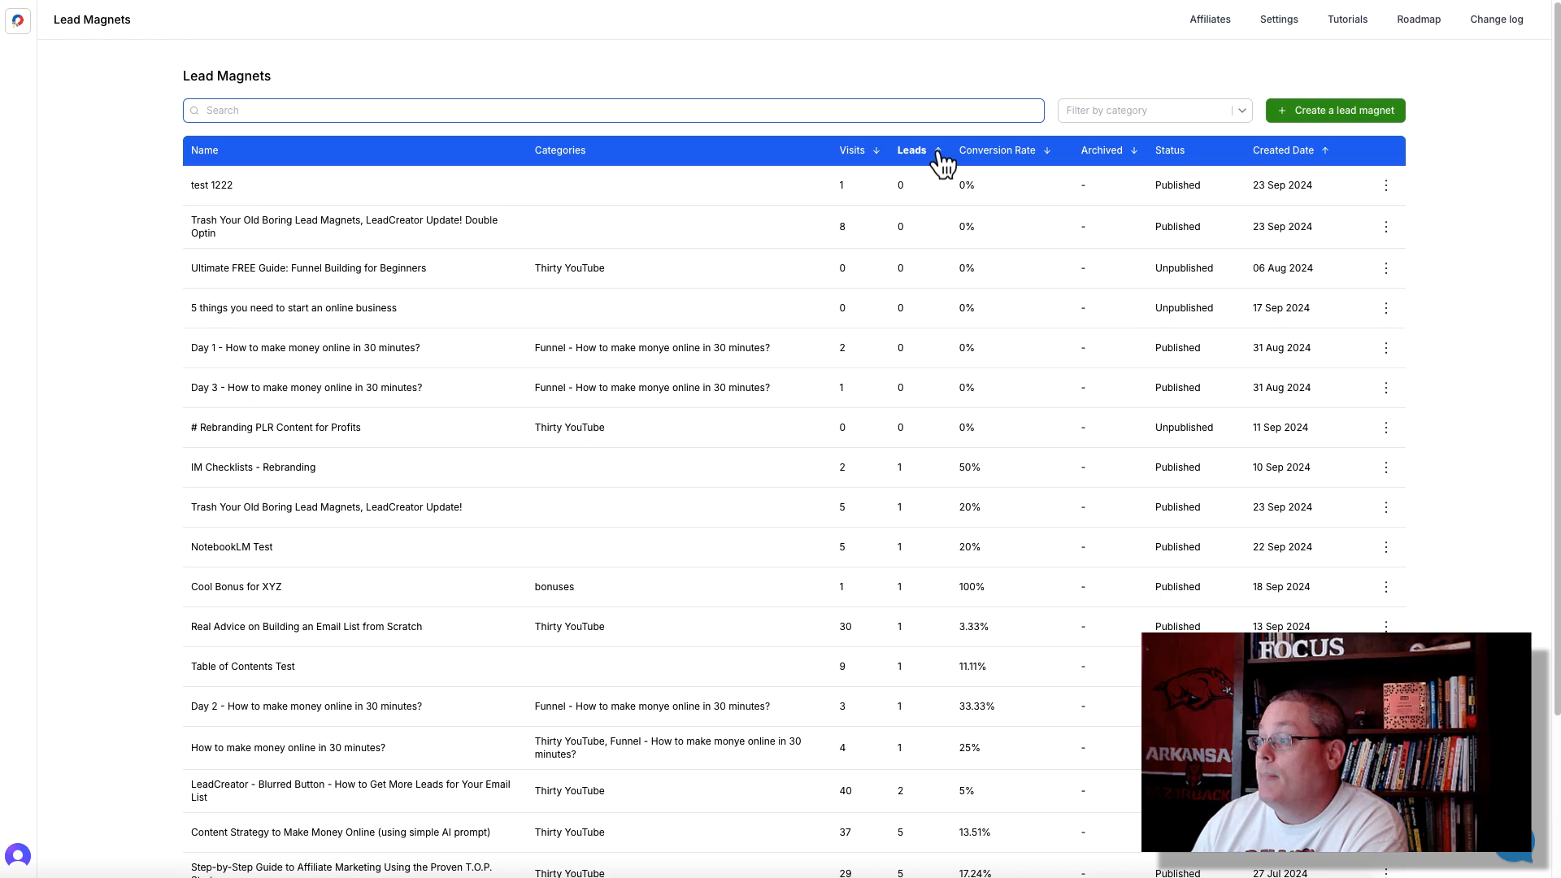
left_click(937, 151)
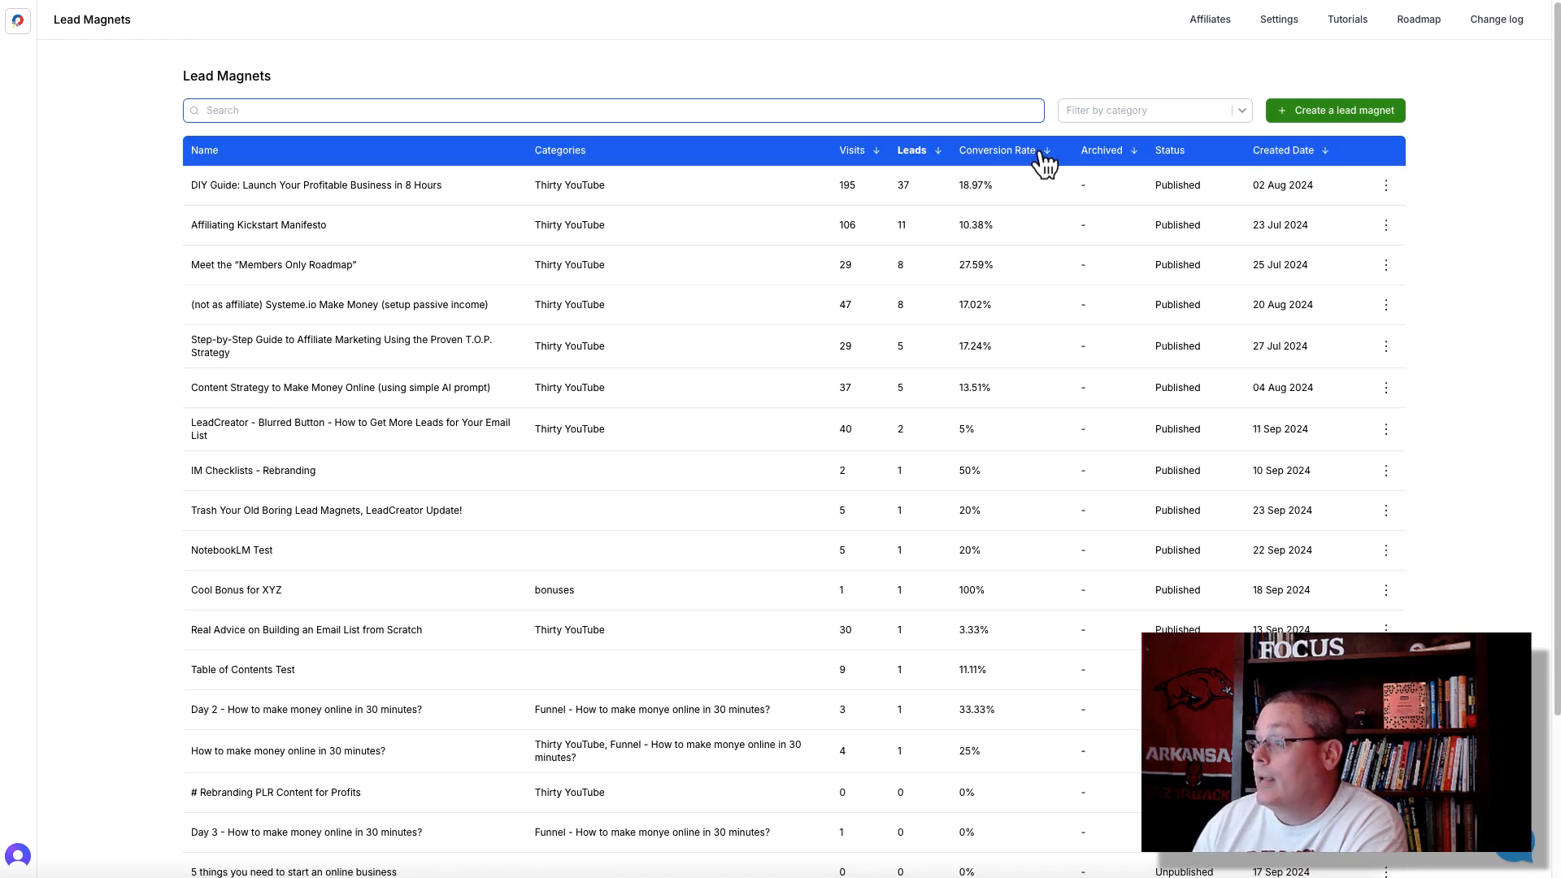
- Sort the lead magnets by highest conversion rate and review the actions available for "Cool Bonus for XYZ"
left_click(1040, 155)
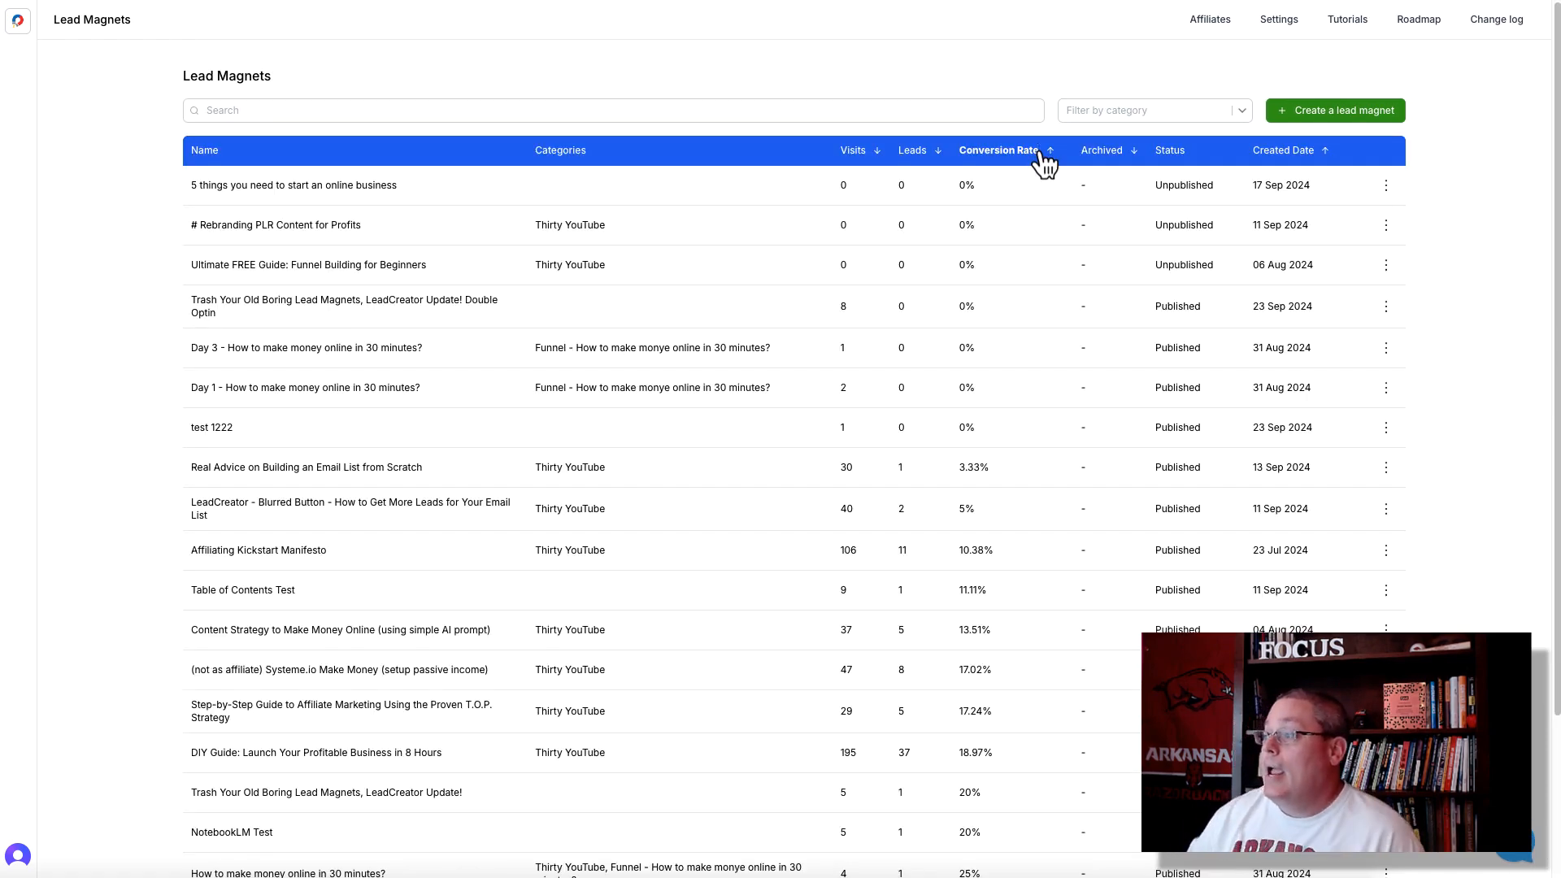
left_click(1039, 154)
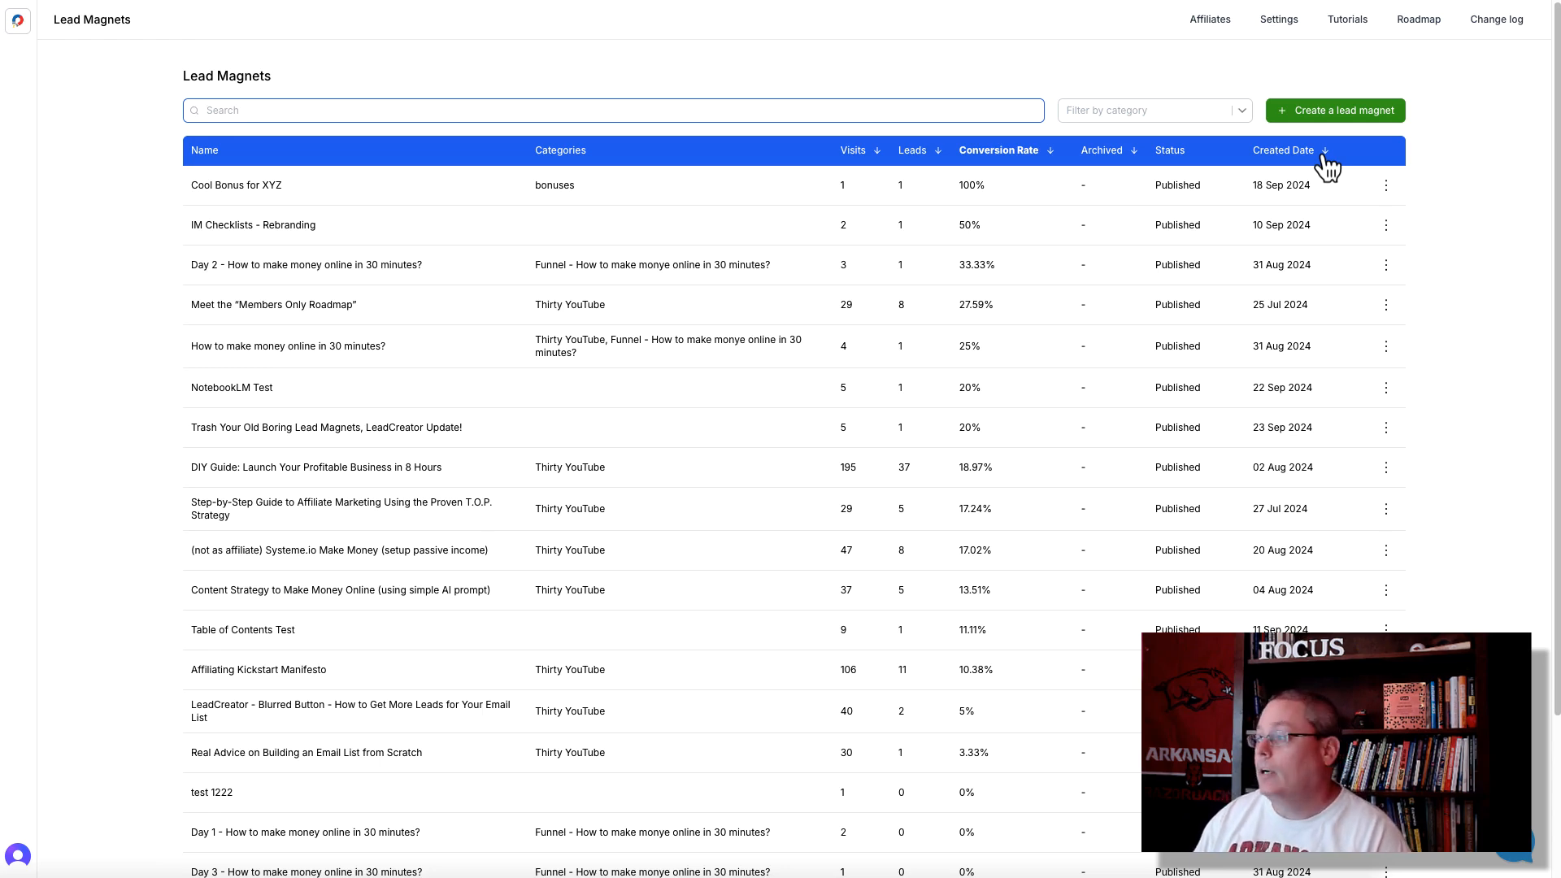
left_click(1387, 187)
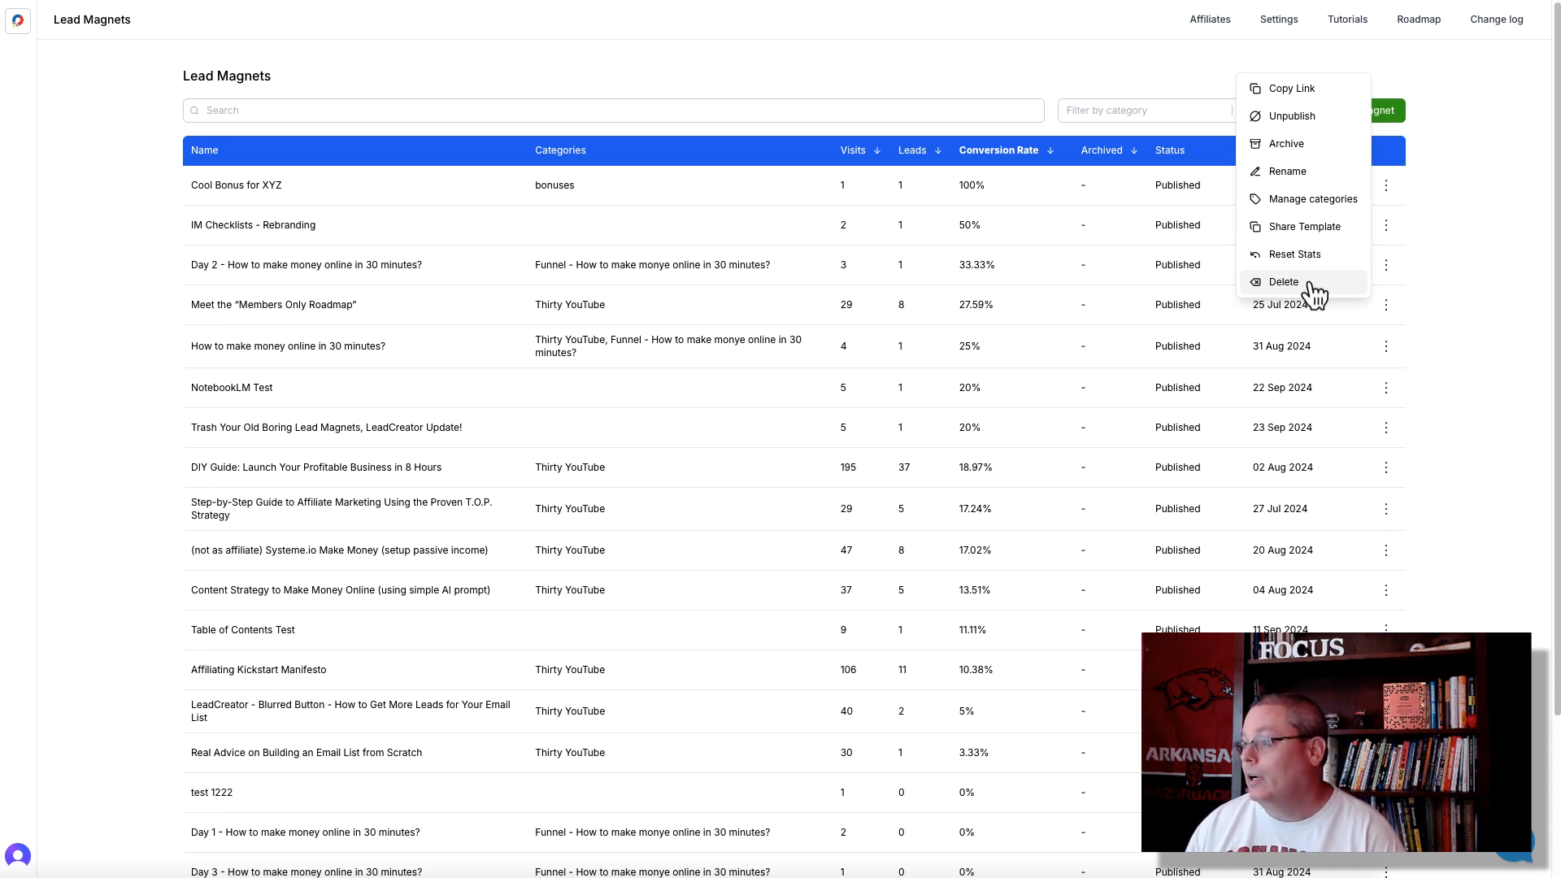
left_click(1458, 246)
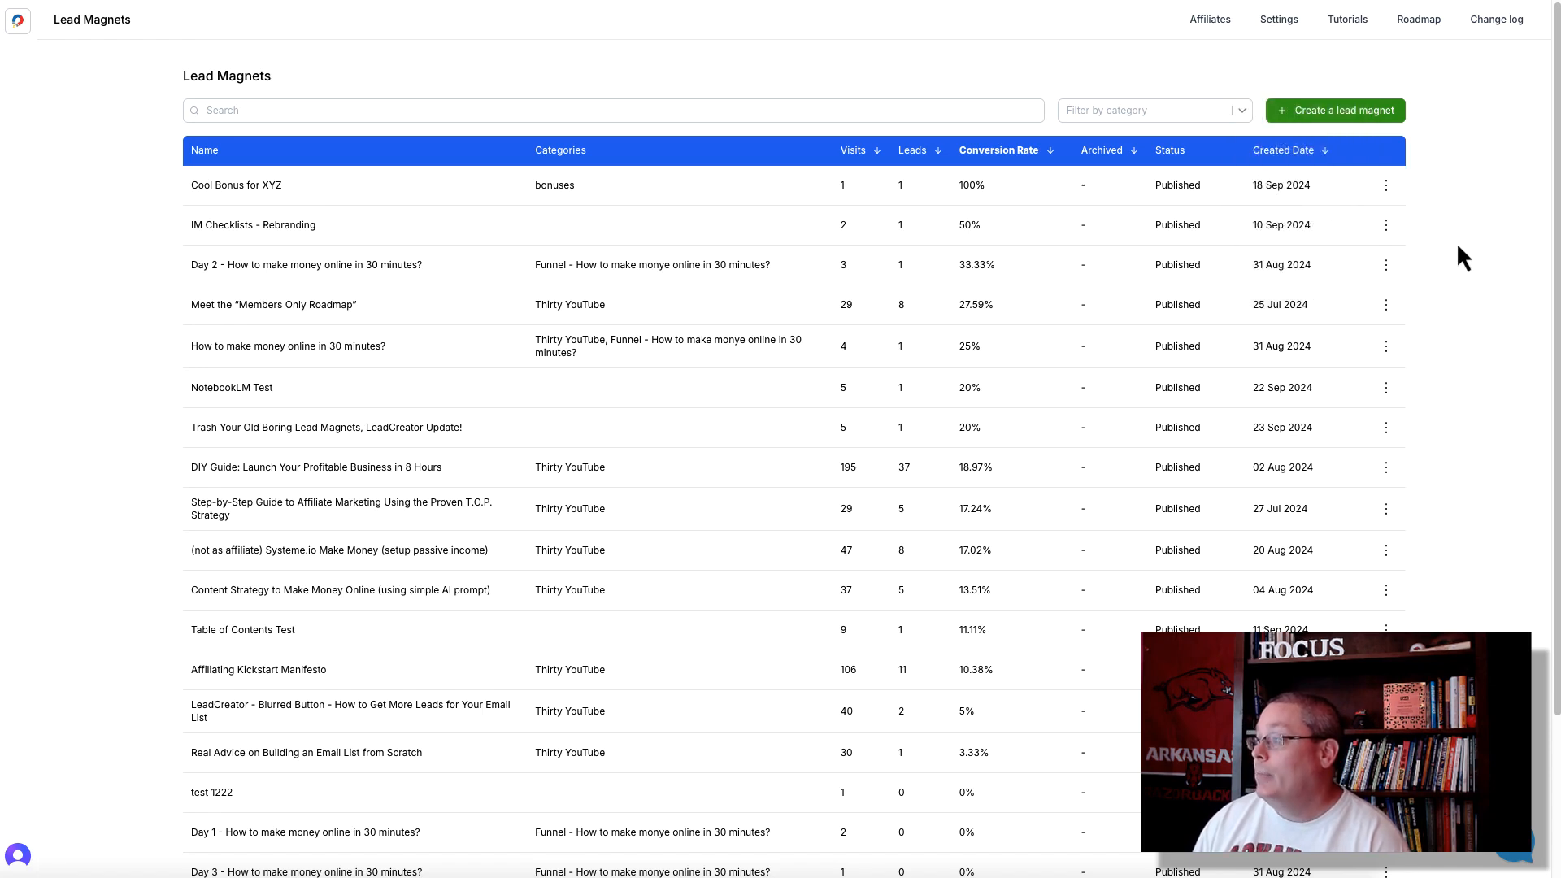
- Review the email service integrations and the custom domains in the account settings
left_click(1274, 25)
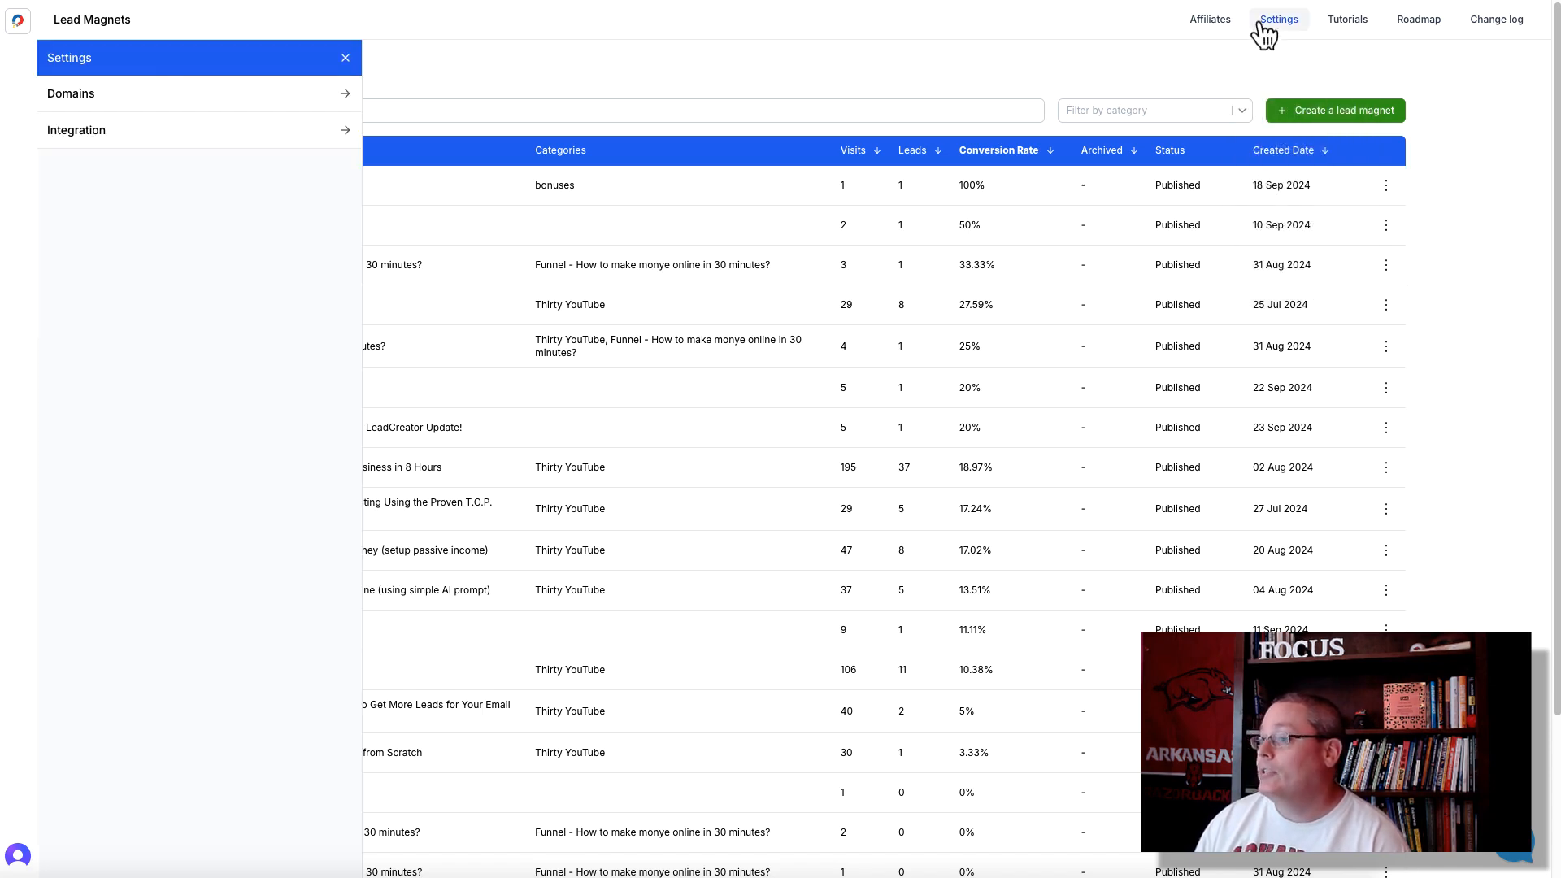
left_click(205, 135)
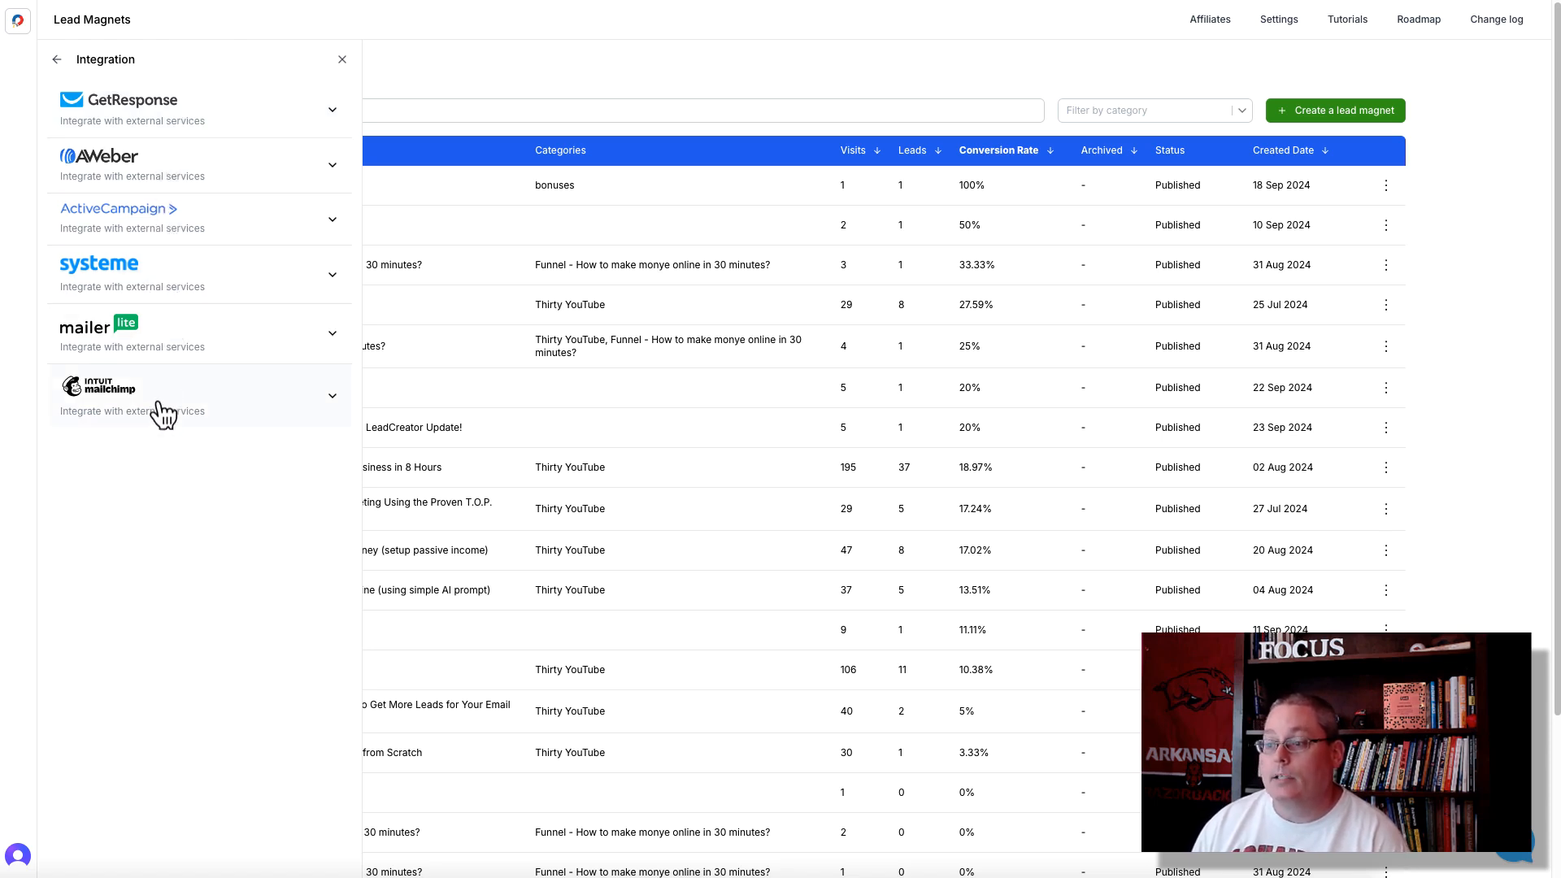
left_click(57, 60)
left_click(131, 96)
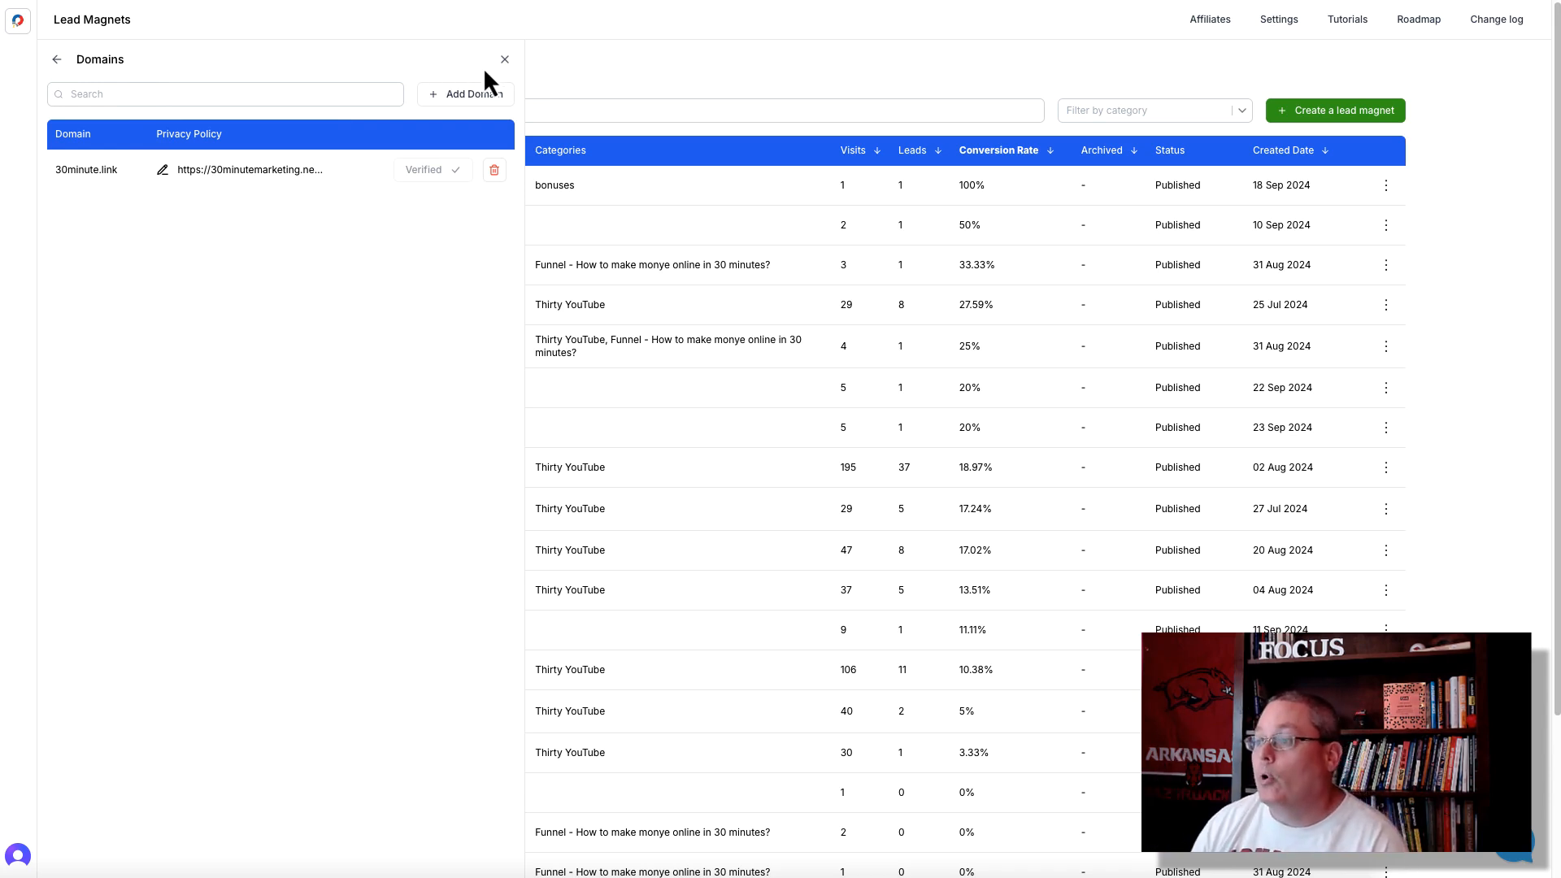
left_click(504, 61)
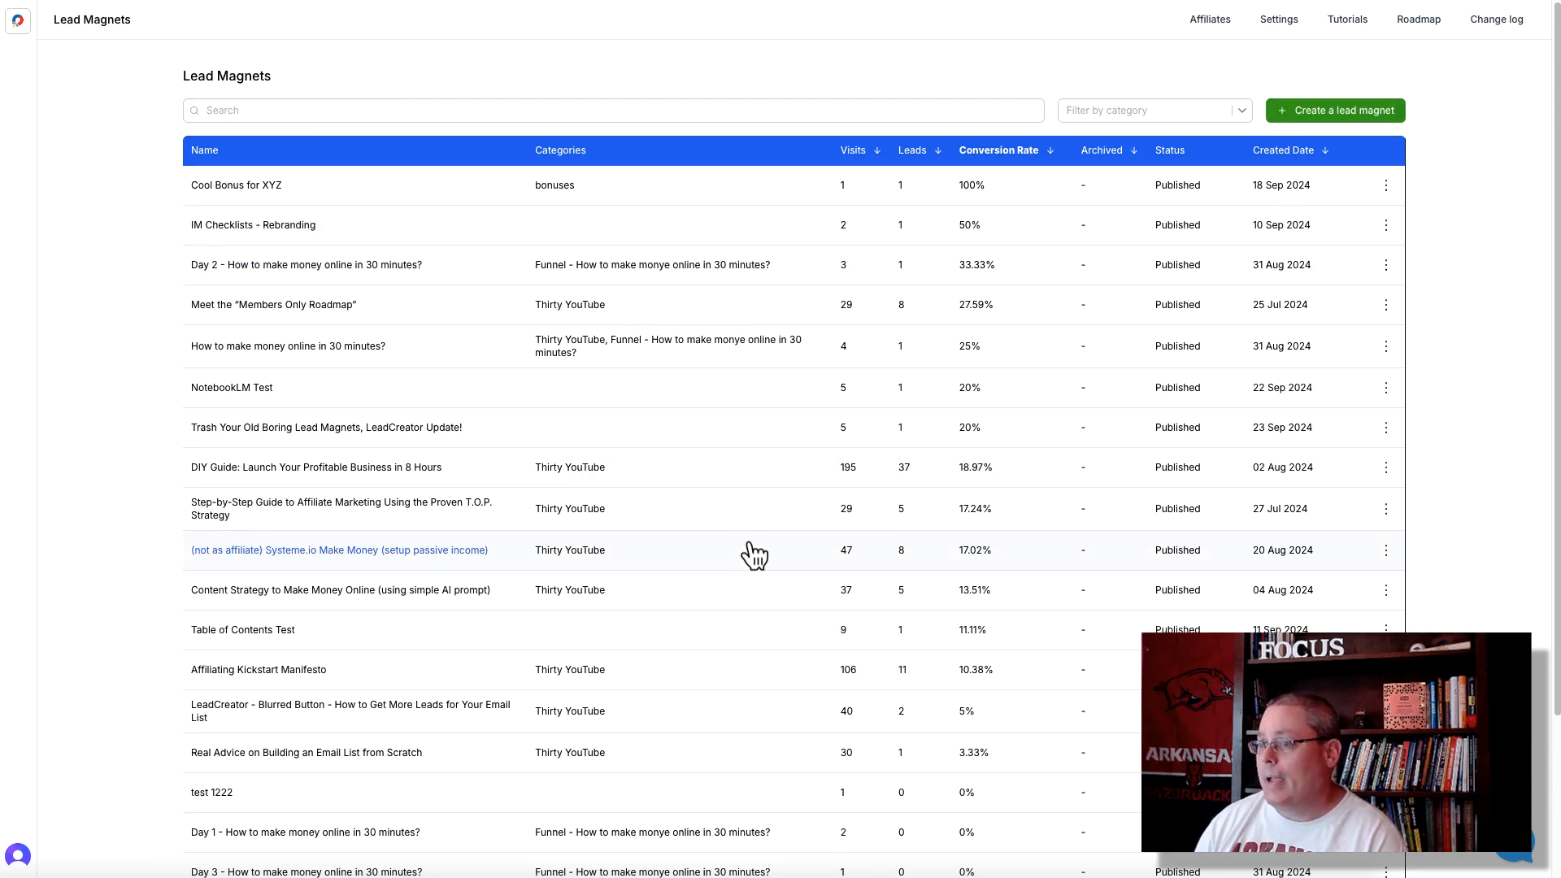
- Start a new lead magnet named "test3445566" and assign it to the "test" category
left_click(1317, 111)
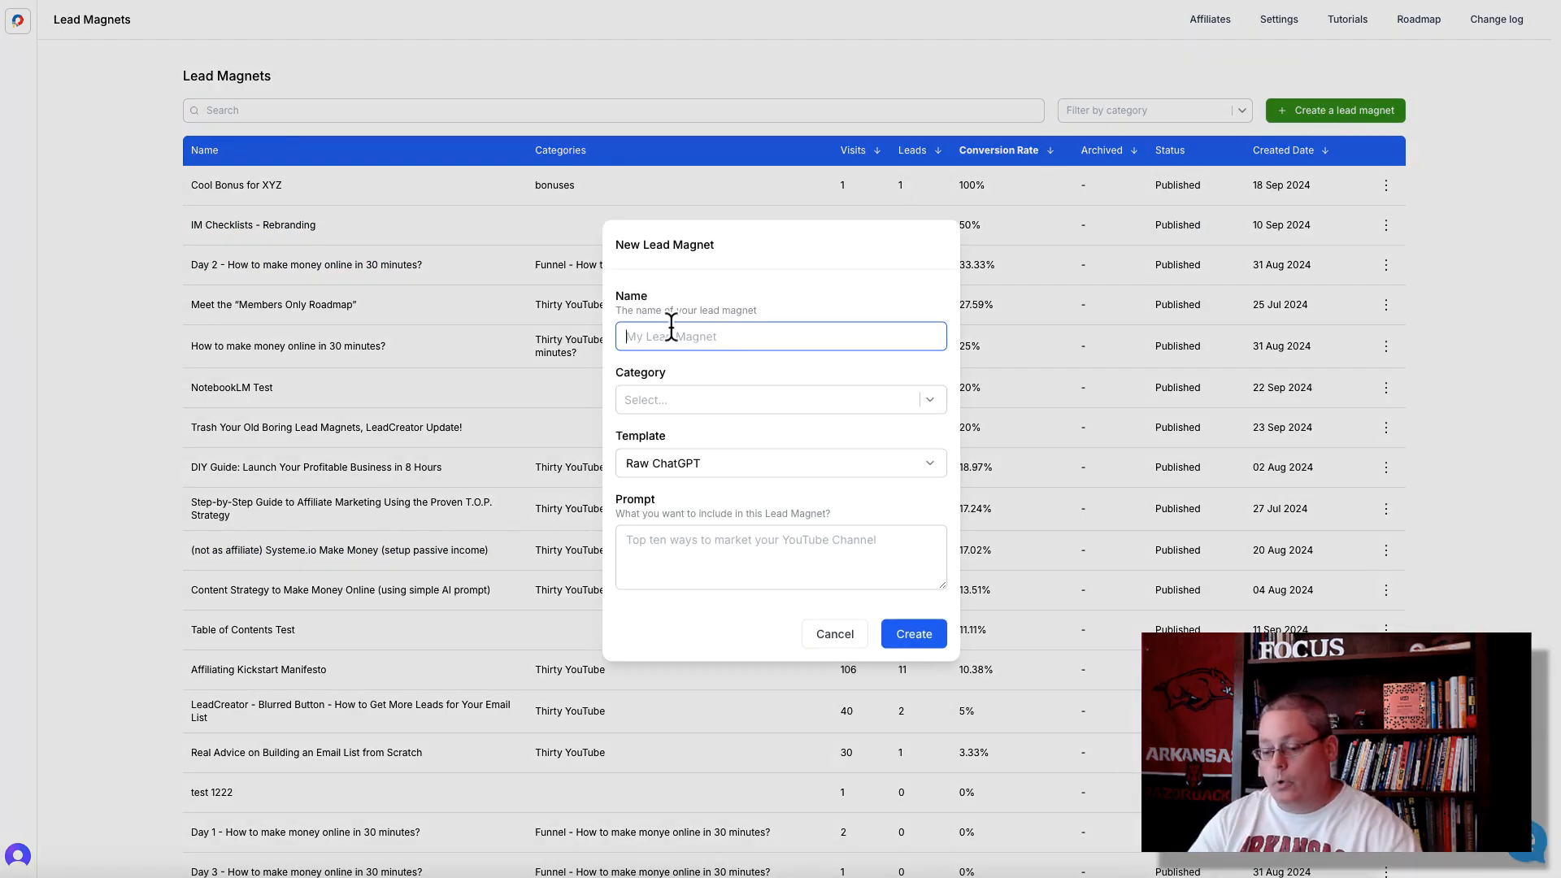
type("test34455")
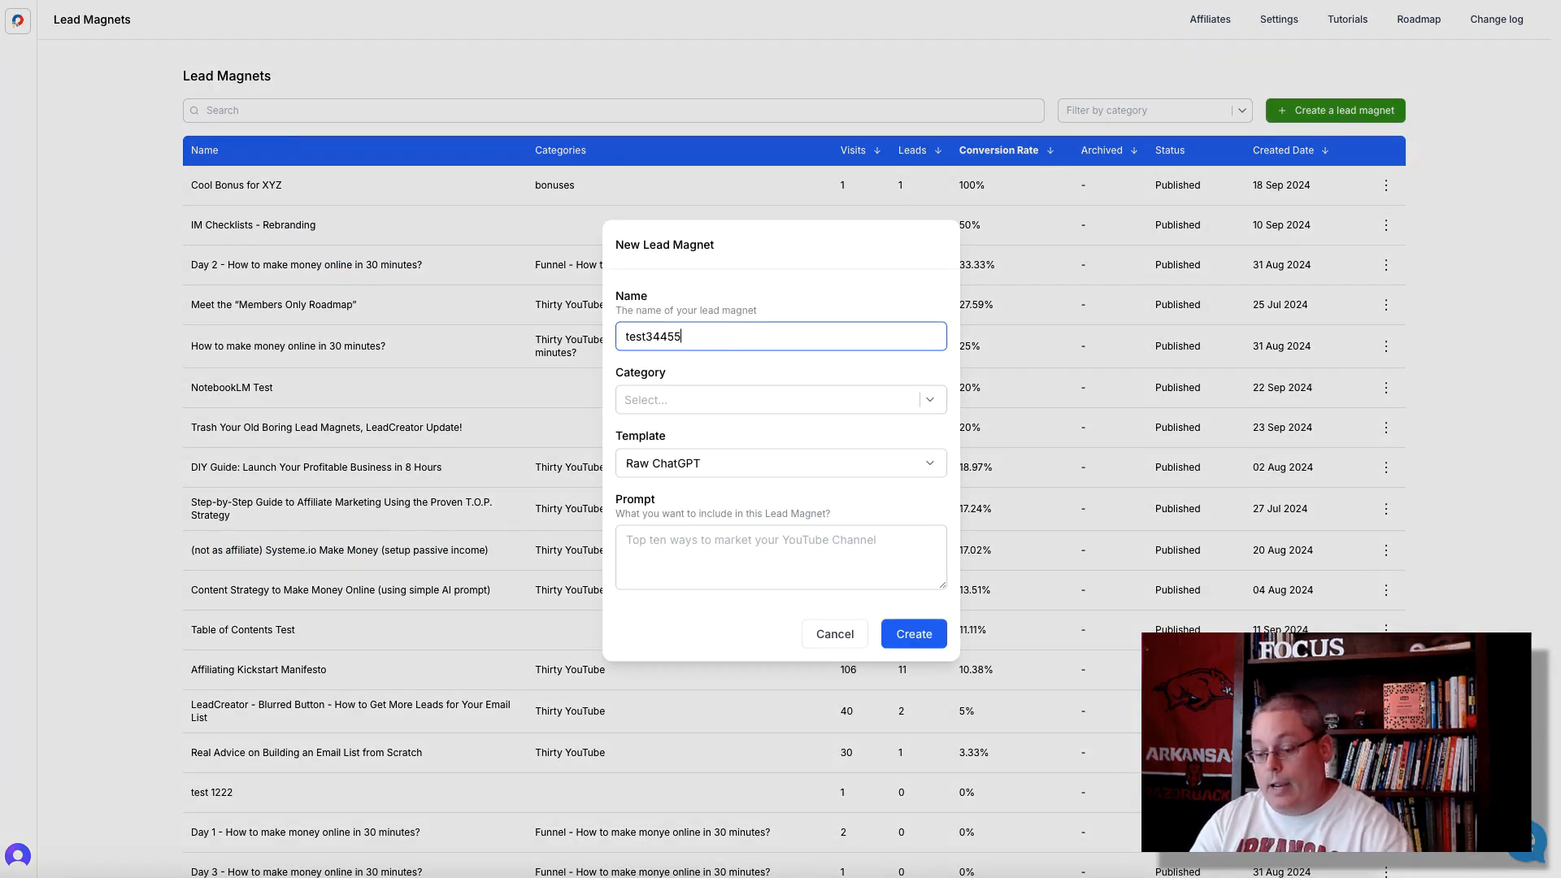
type("66")
left_click(688, 395)
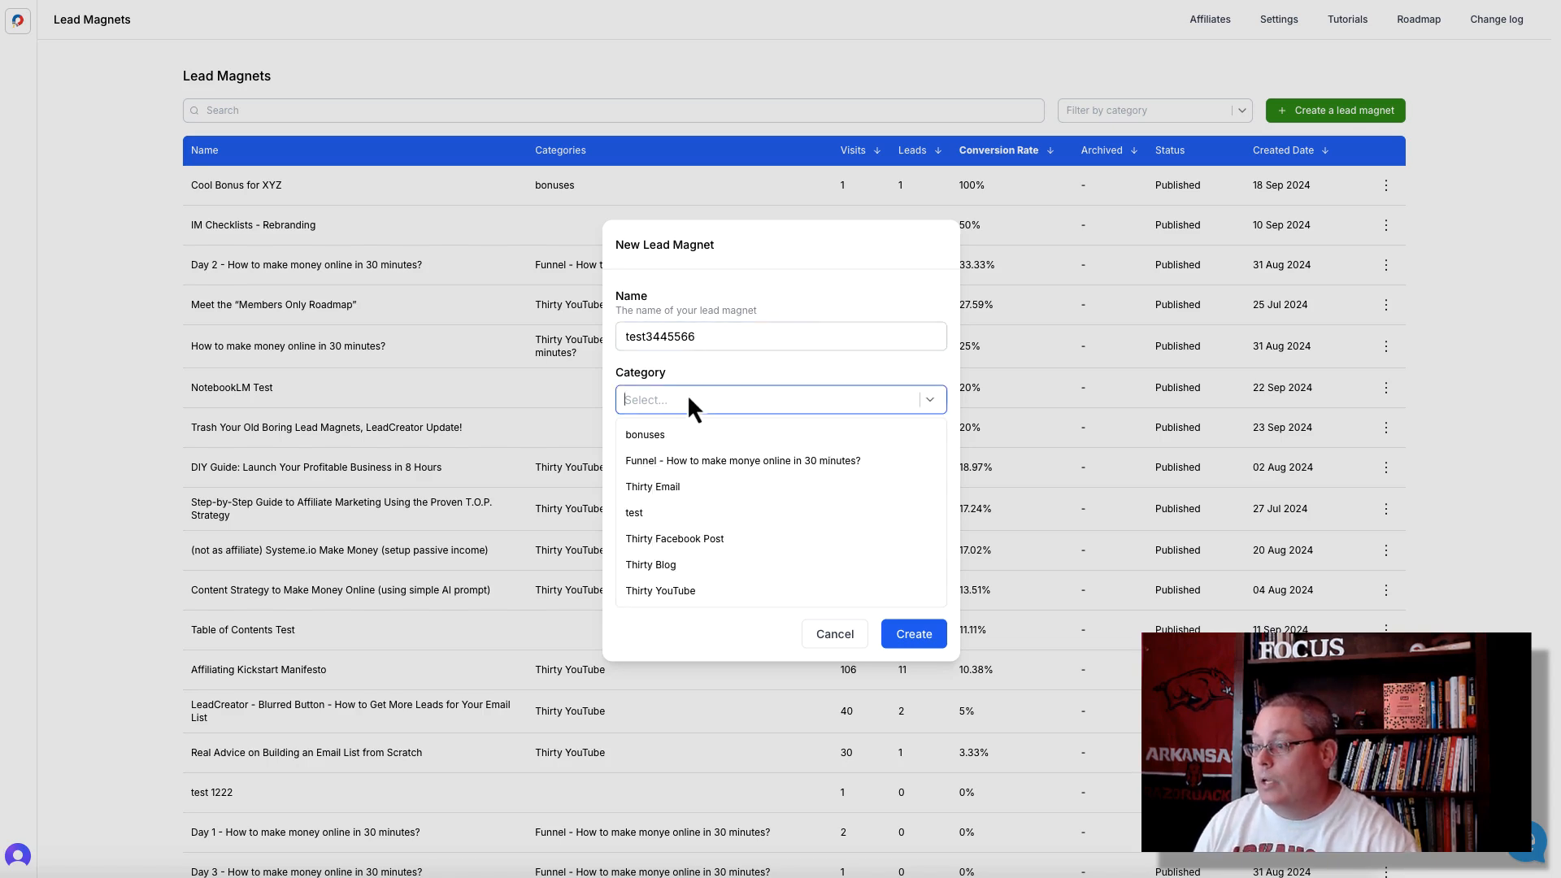
left_click(664, 512)
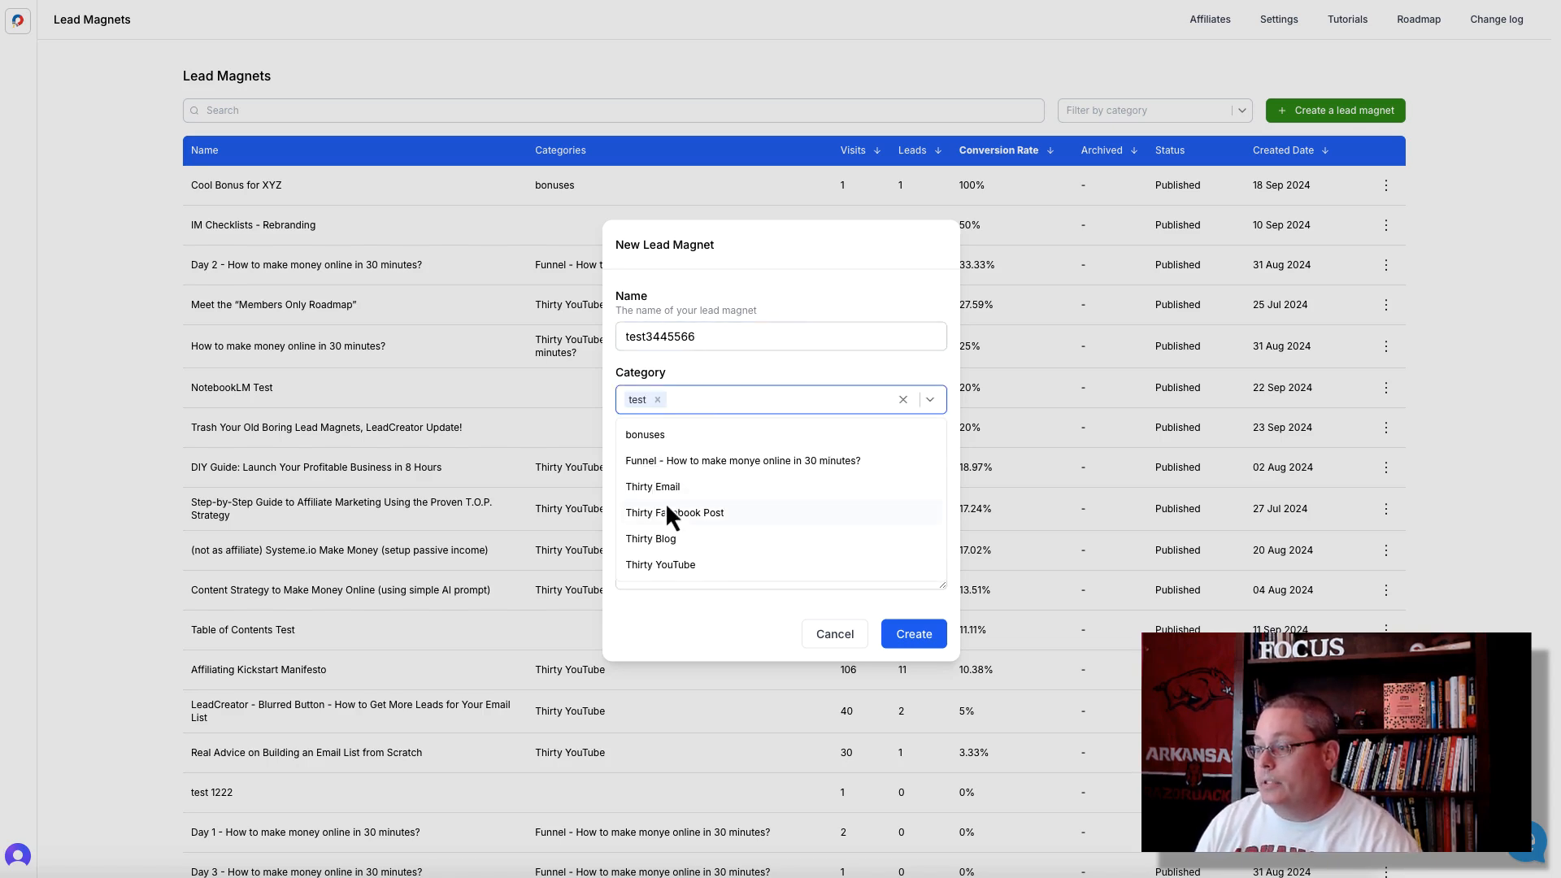
left_click(723, 370)
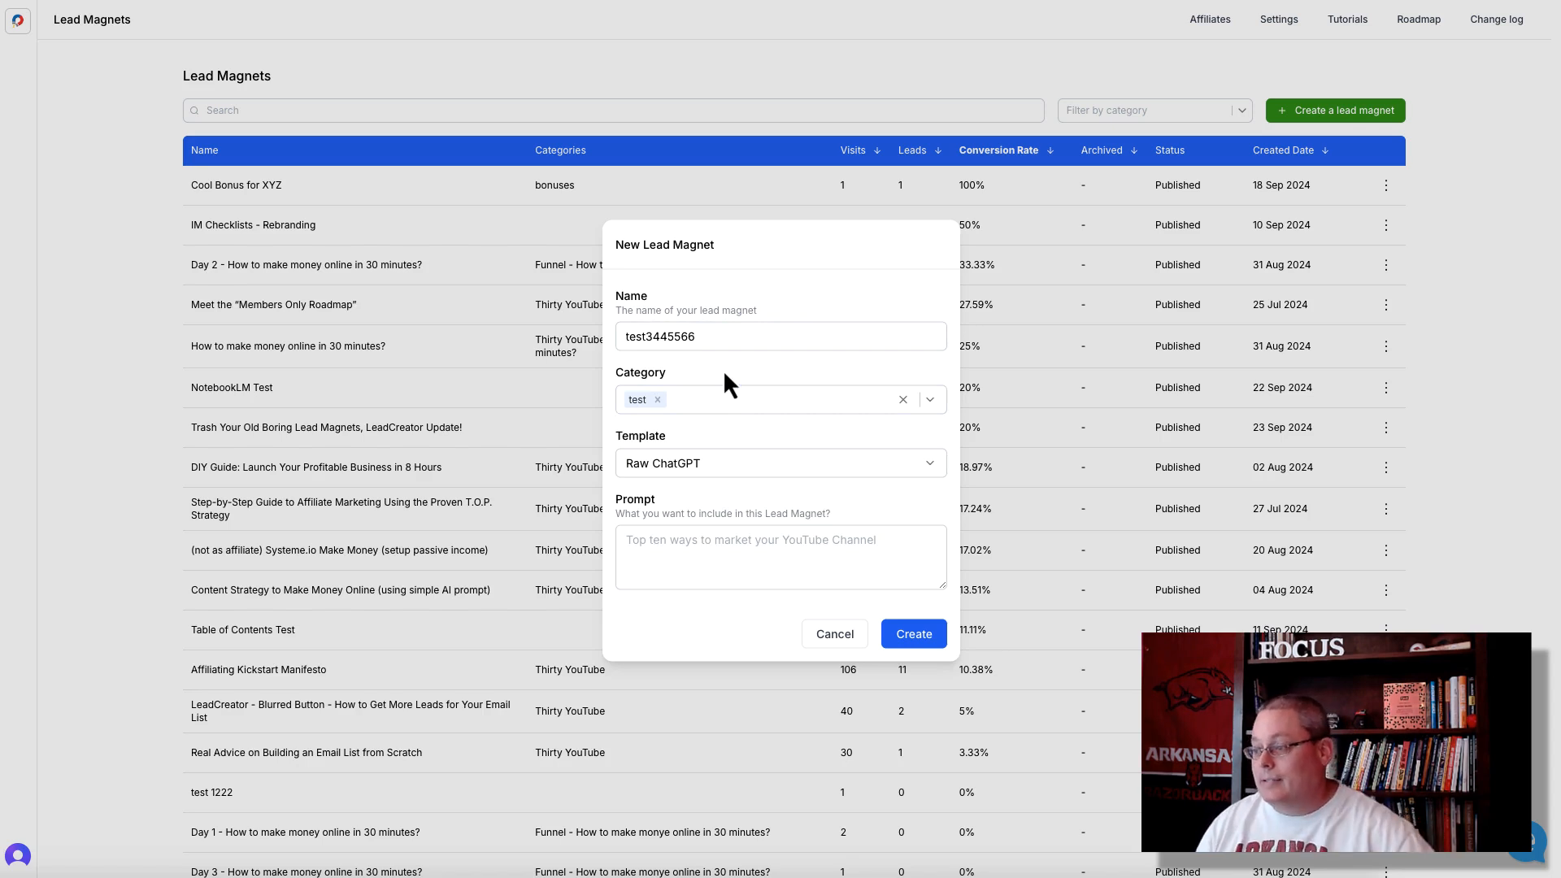
- Create the lead magnet from the 5-Point Listicle template with the prompt "give me 5 of the best outdoor plants to repel misquotes"
left_click(718, 467)
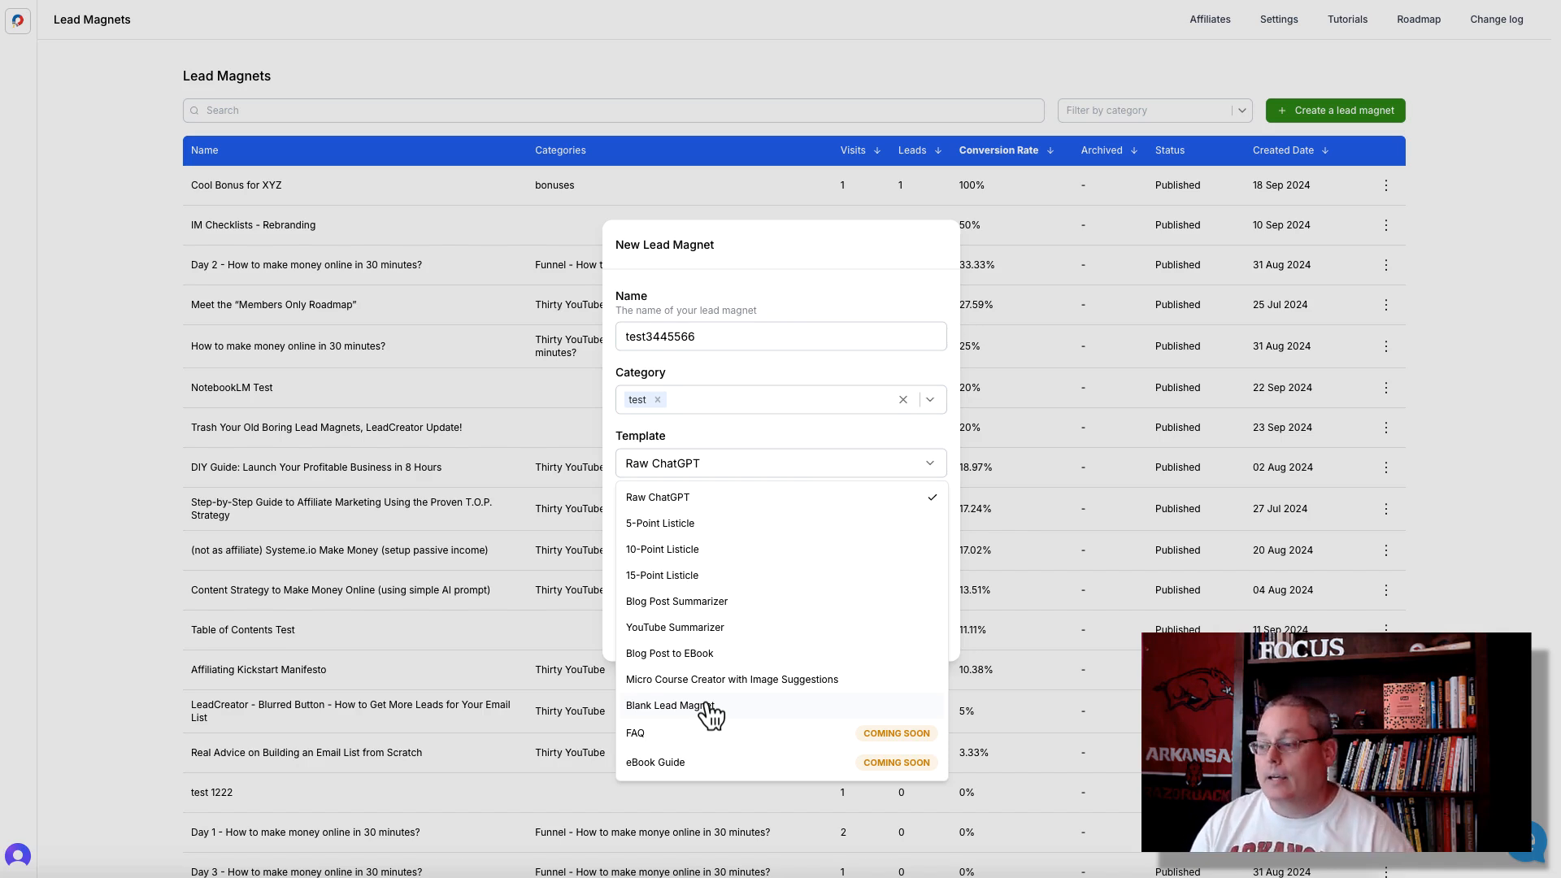
left_click(683, 524)
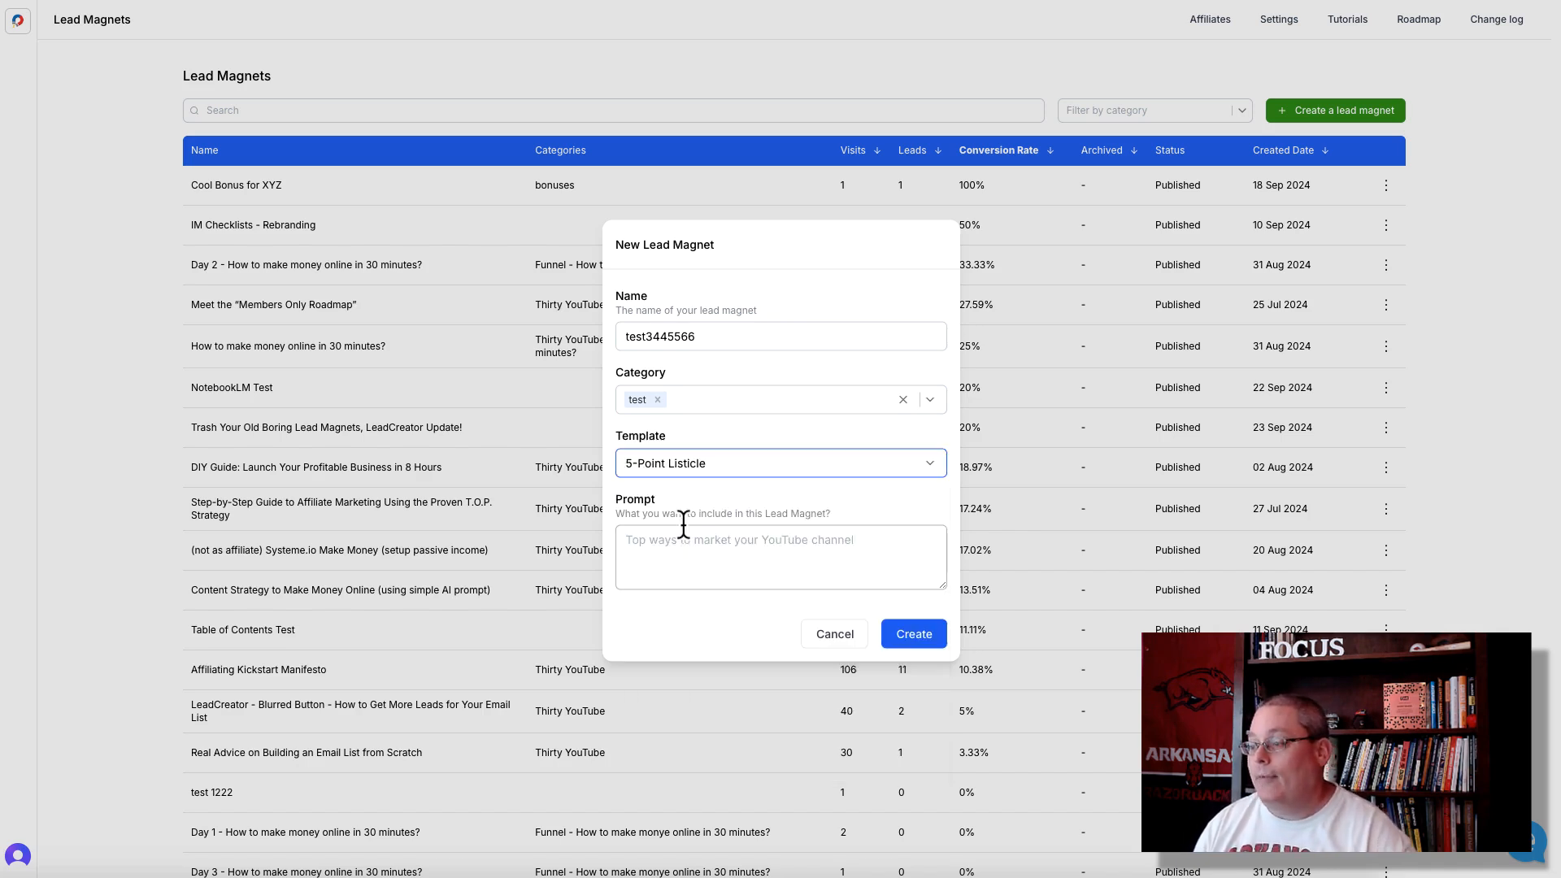
left_click(672, 554)
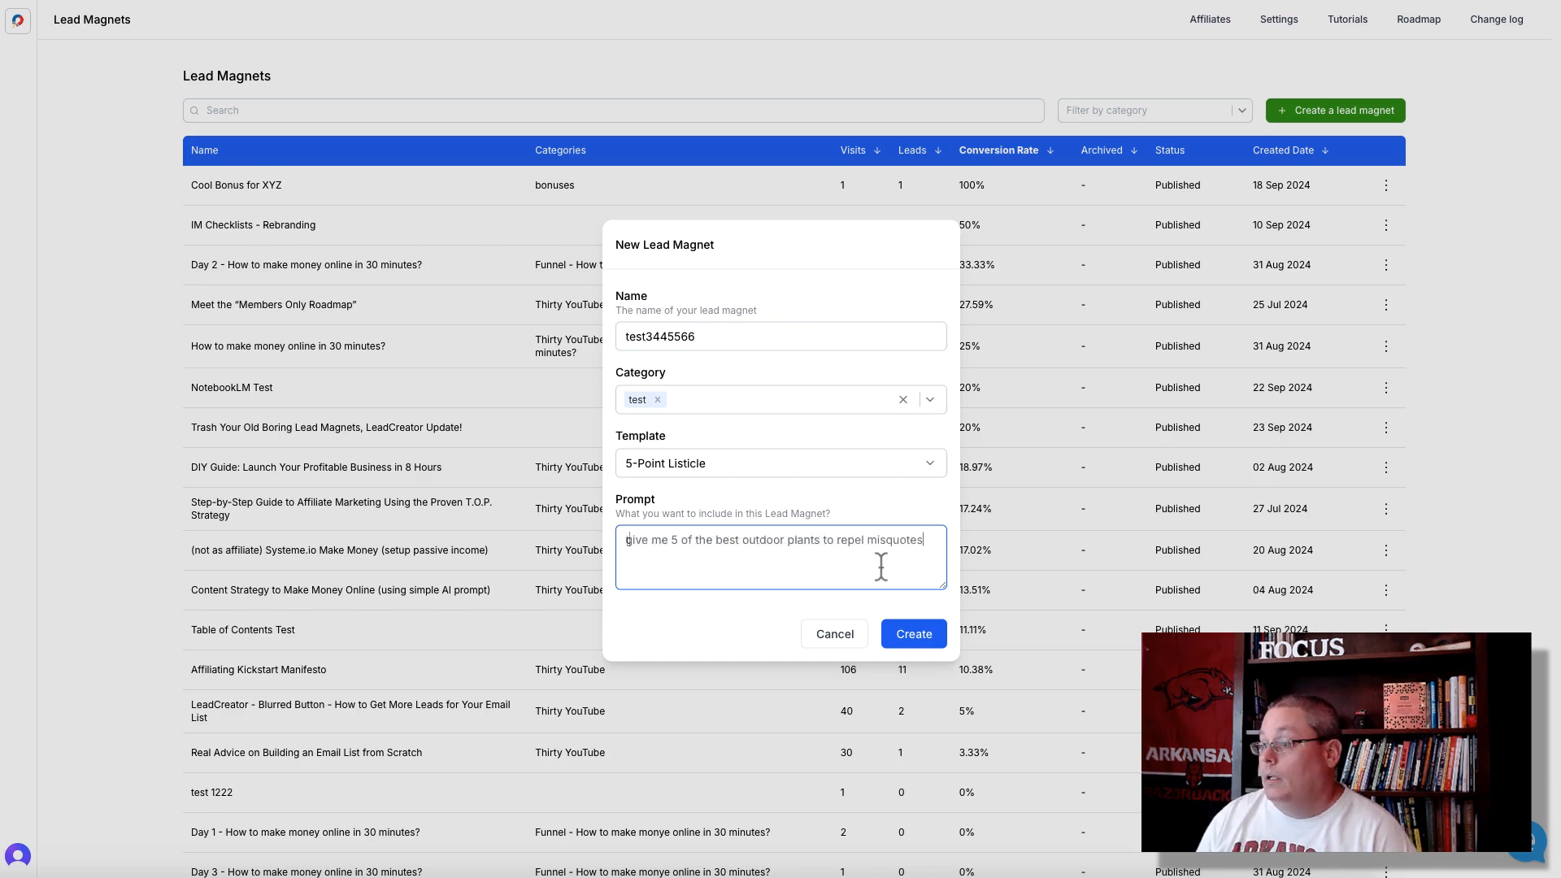
left_click(923, 639)
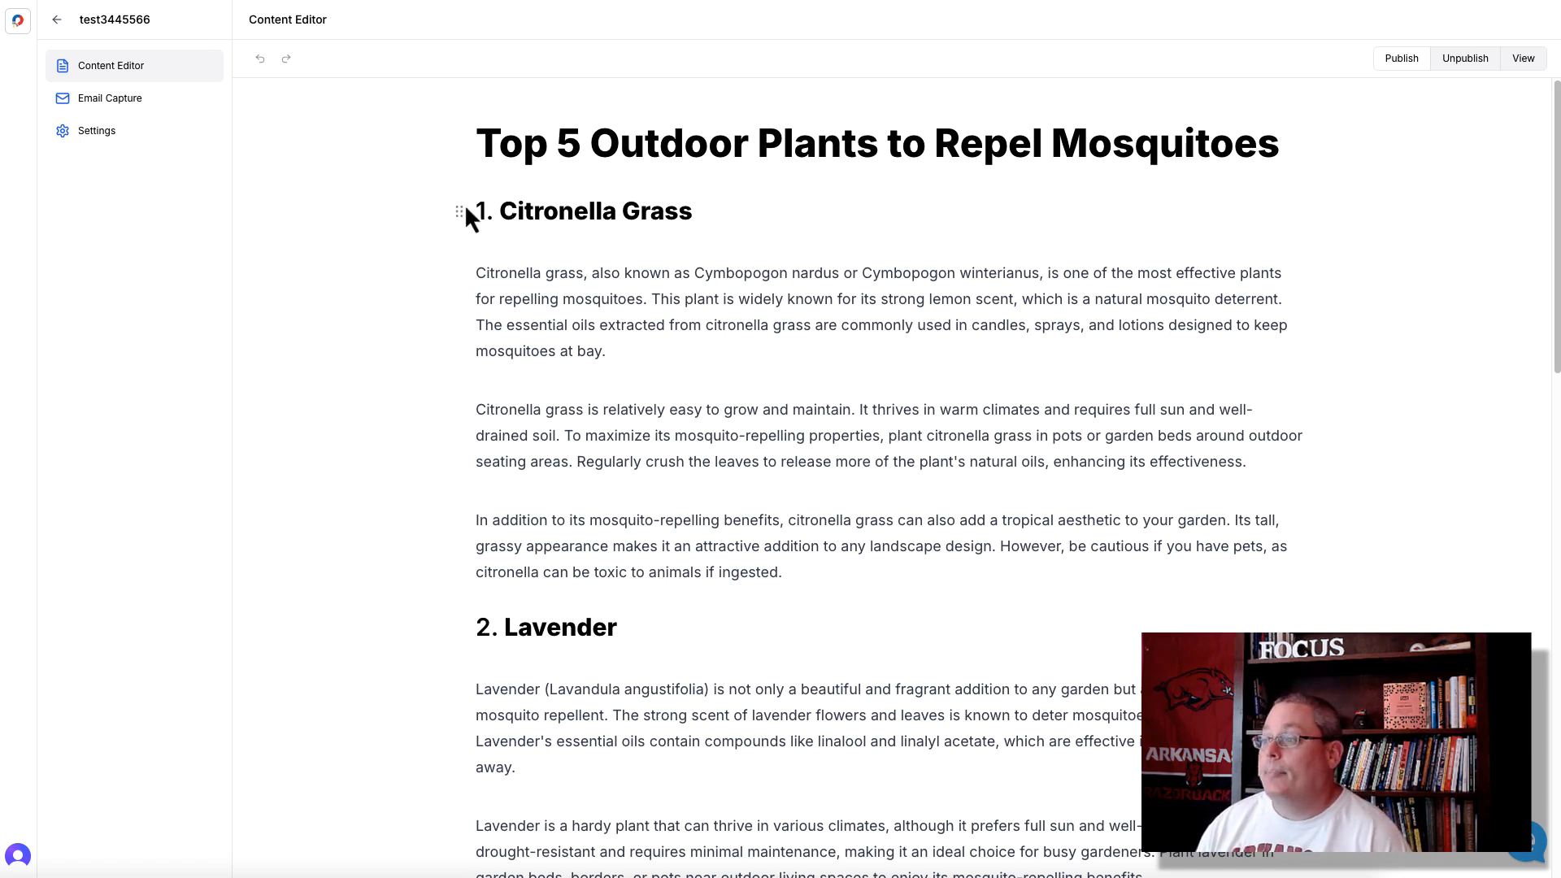
- Center the title "Top 5 Outdoor Plants to Repel Mosquitoes" and color its text red
triple_click(614, 139)
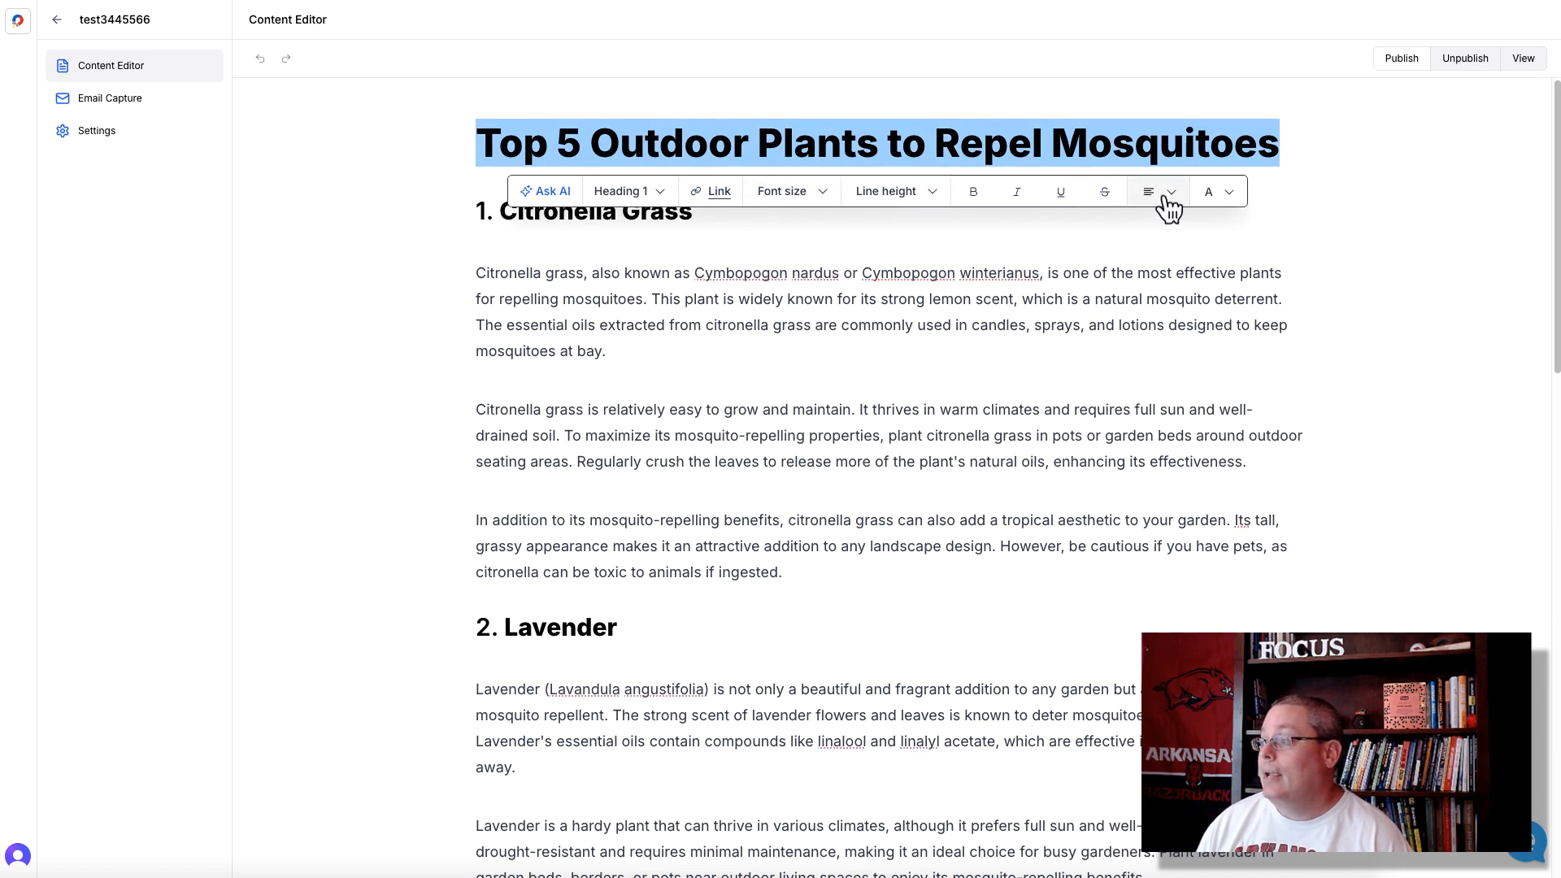
left_click(1167, 192)
left_click(1242, 238)
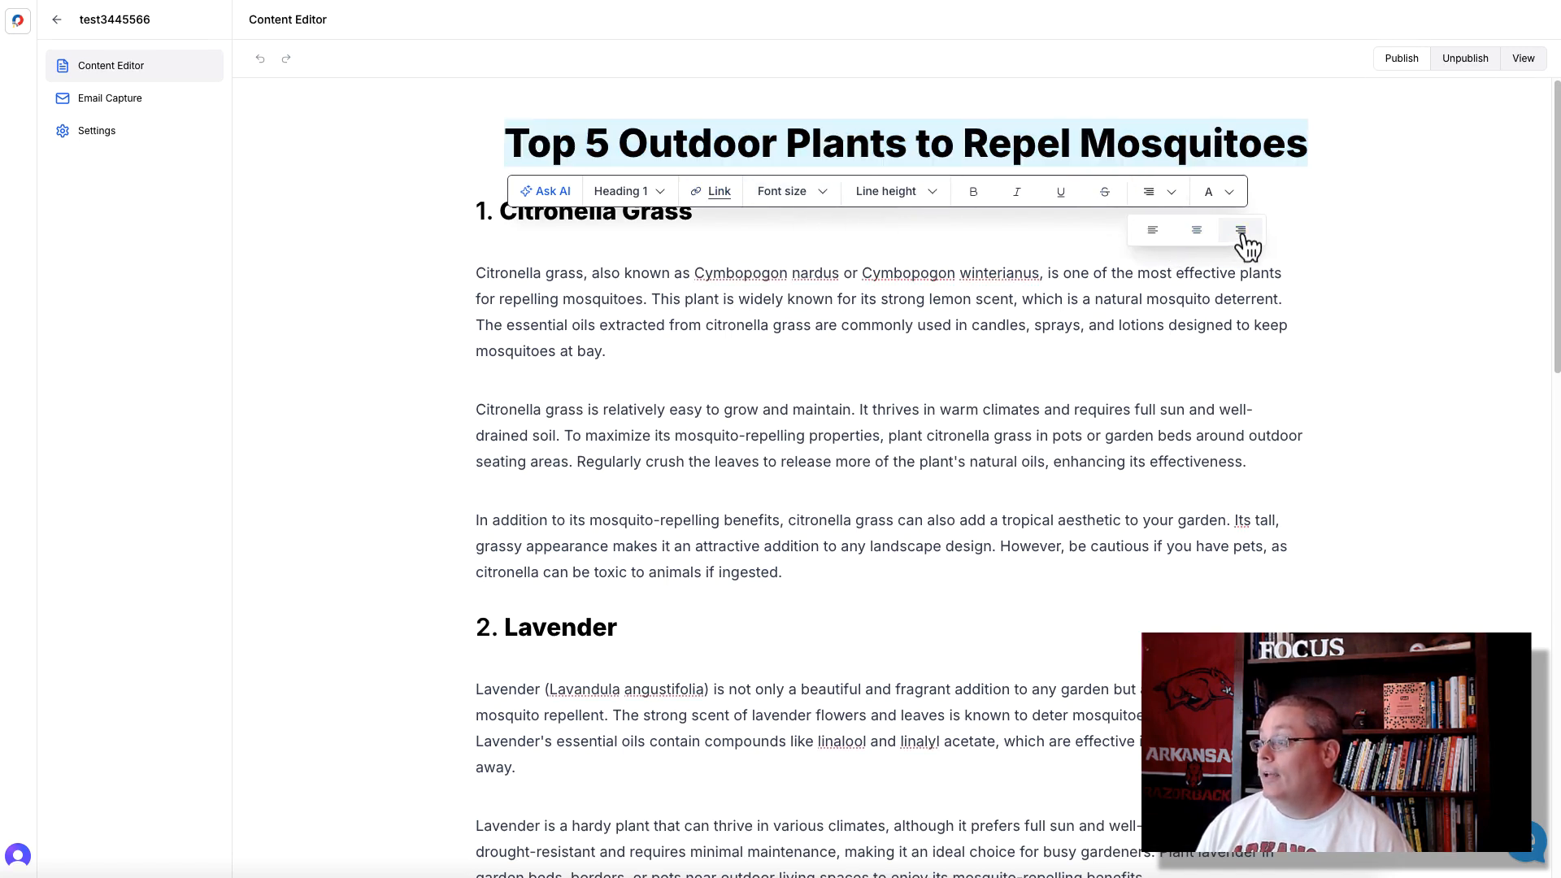
left_click(1231, 241)
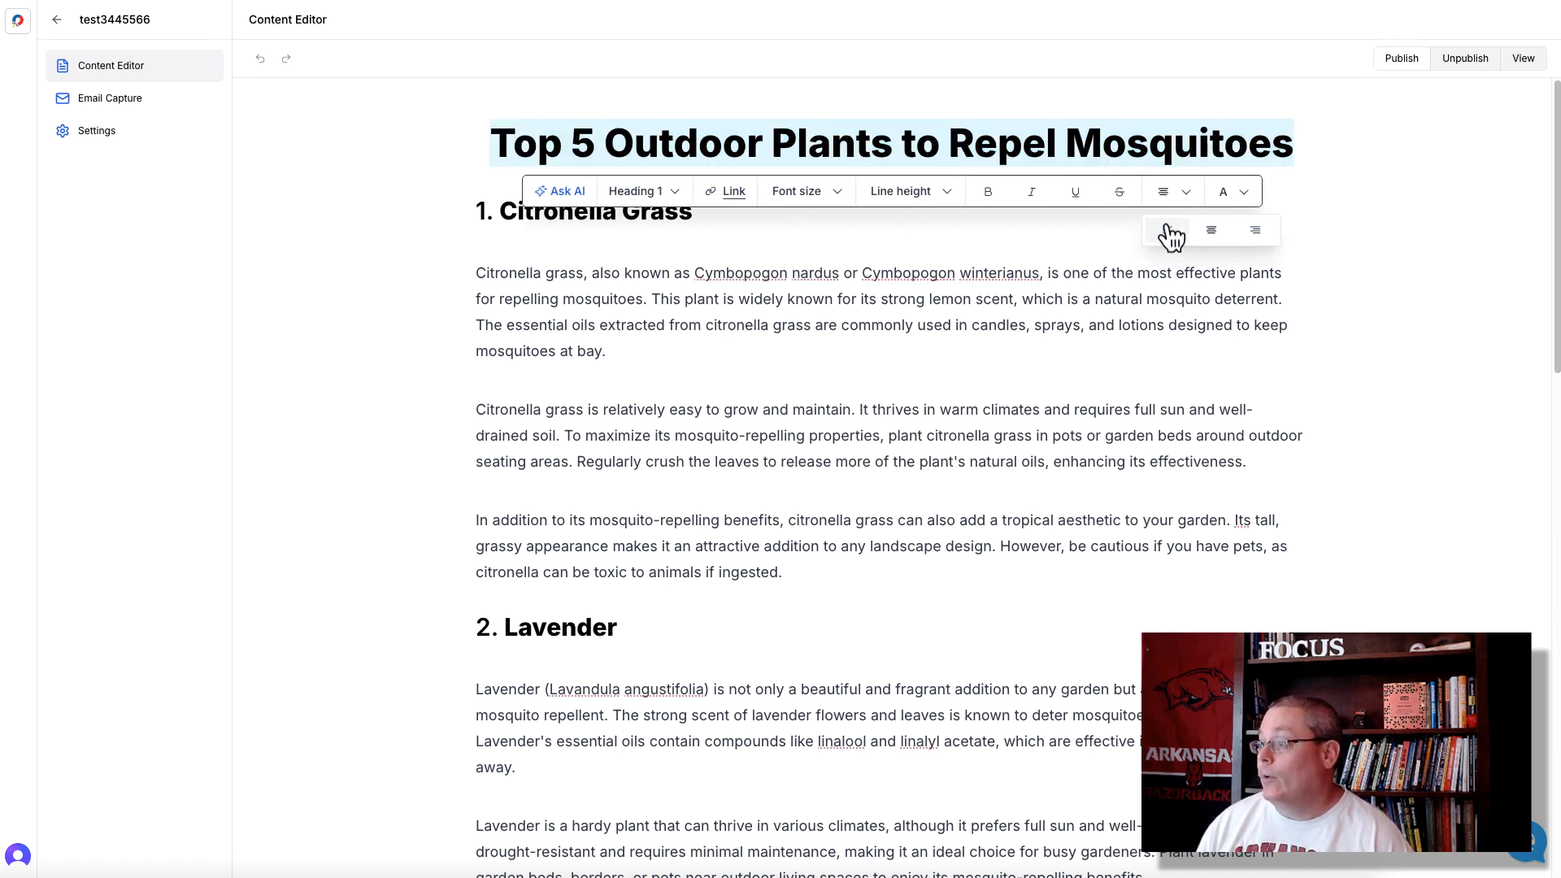
left_click(1235, 191)
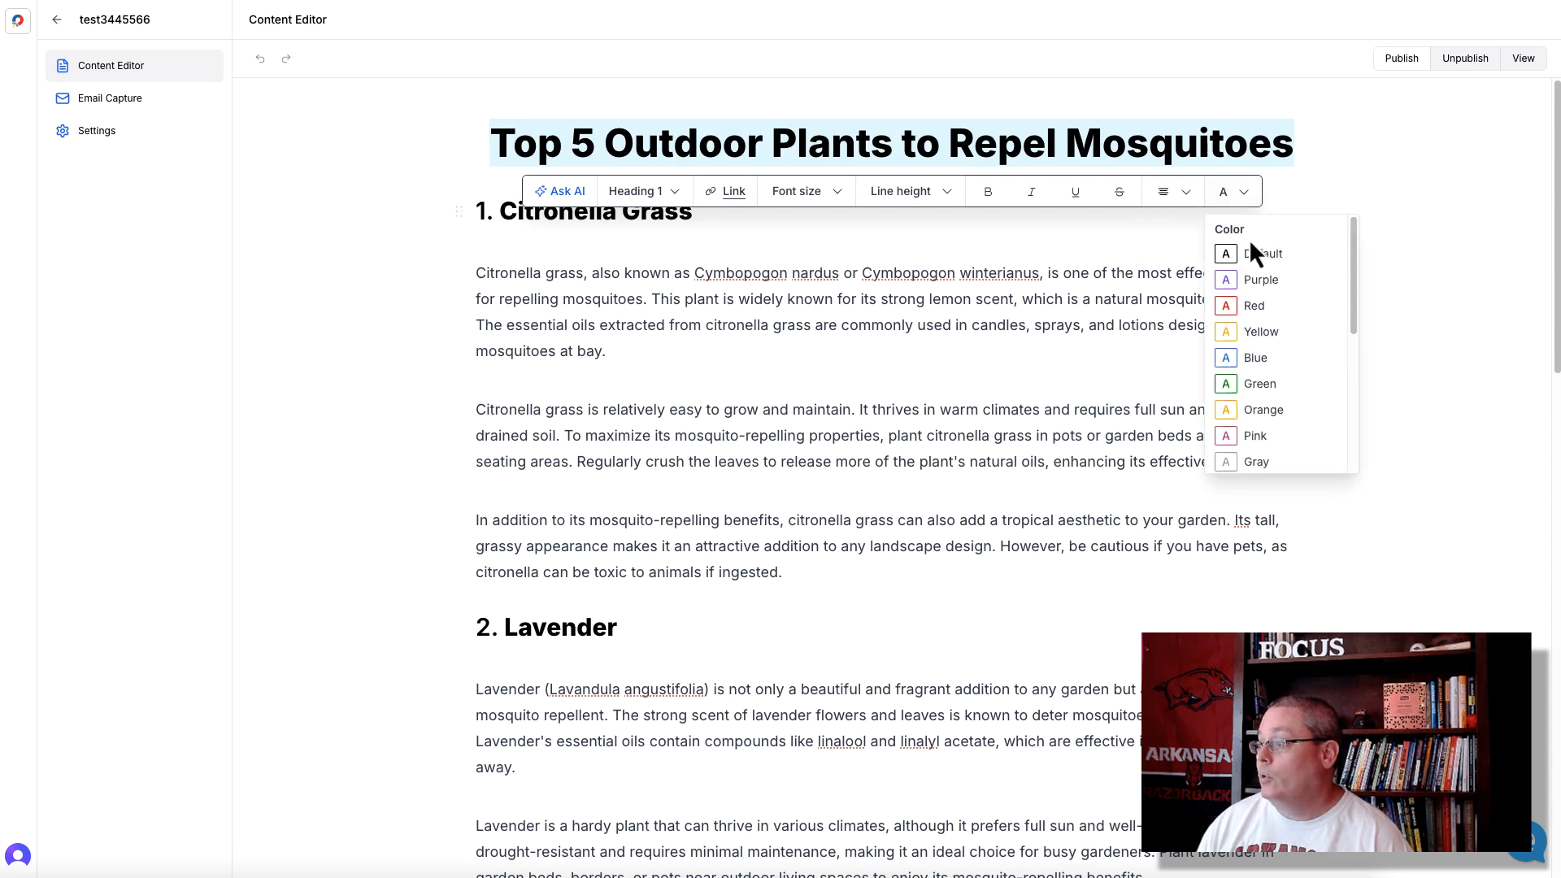
left_click(1257, 309)
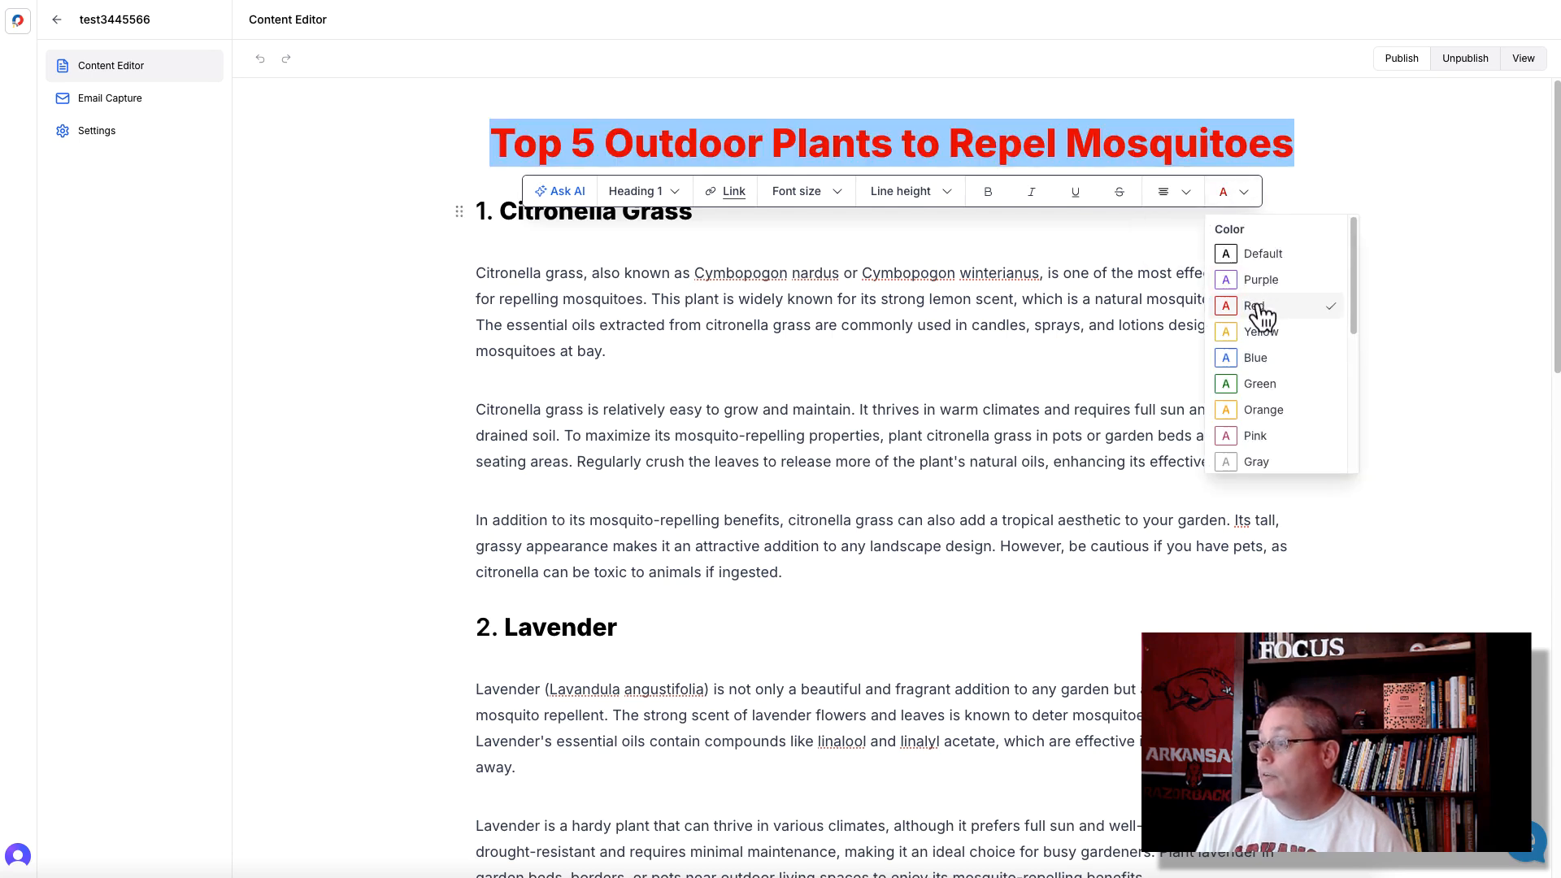
- Set the font size of the lead magnet's title to 48px
left_click(838, 208)
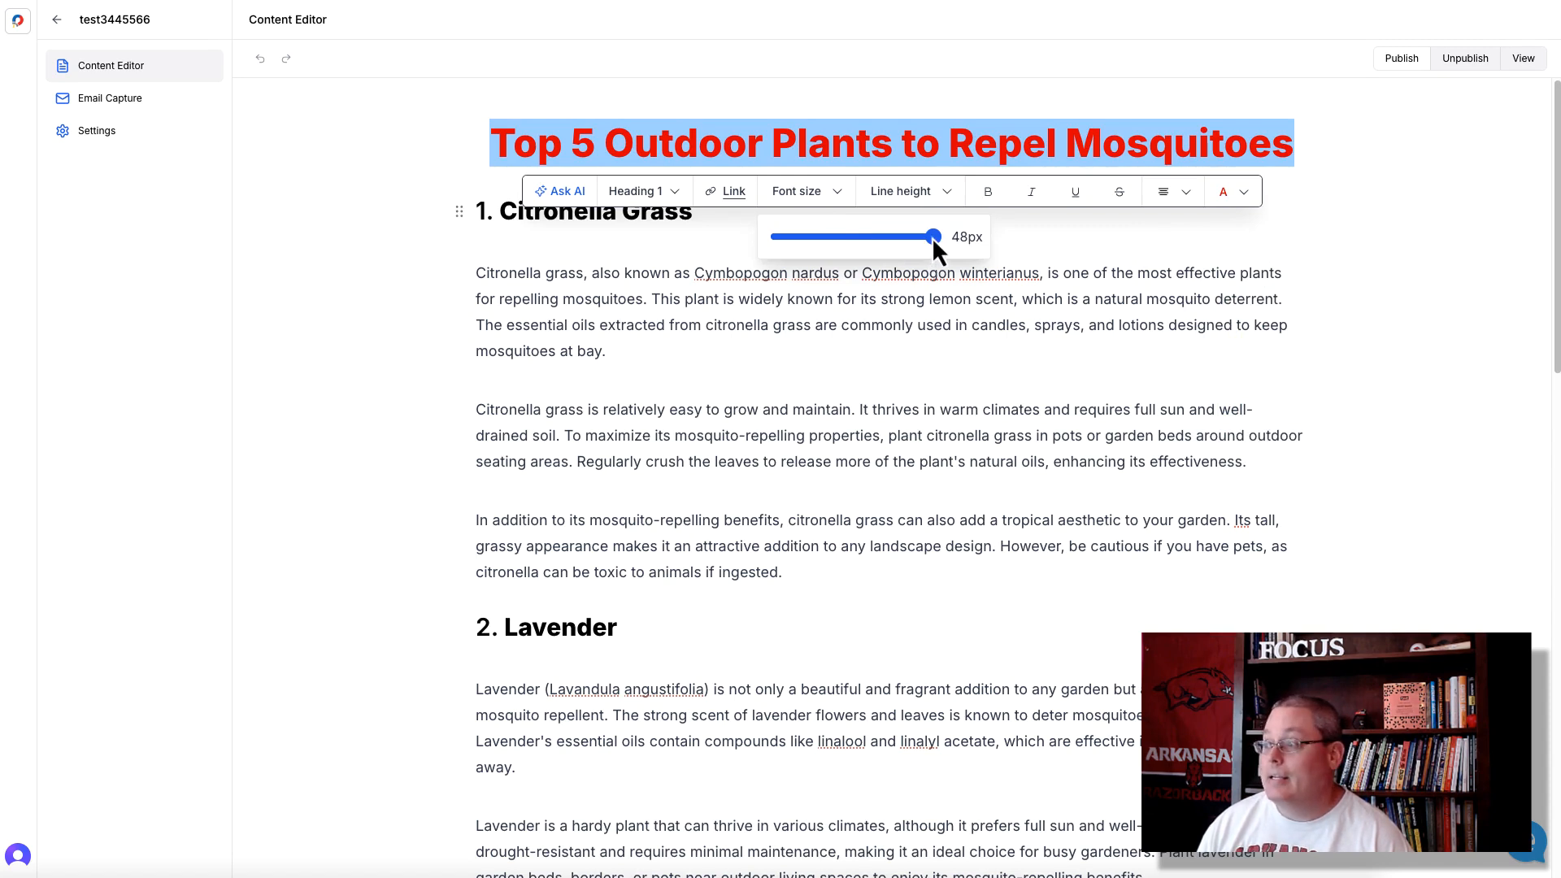
left_click_drag(932, 236, 989, 225)
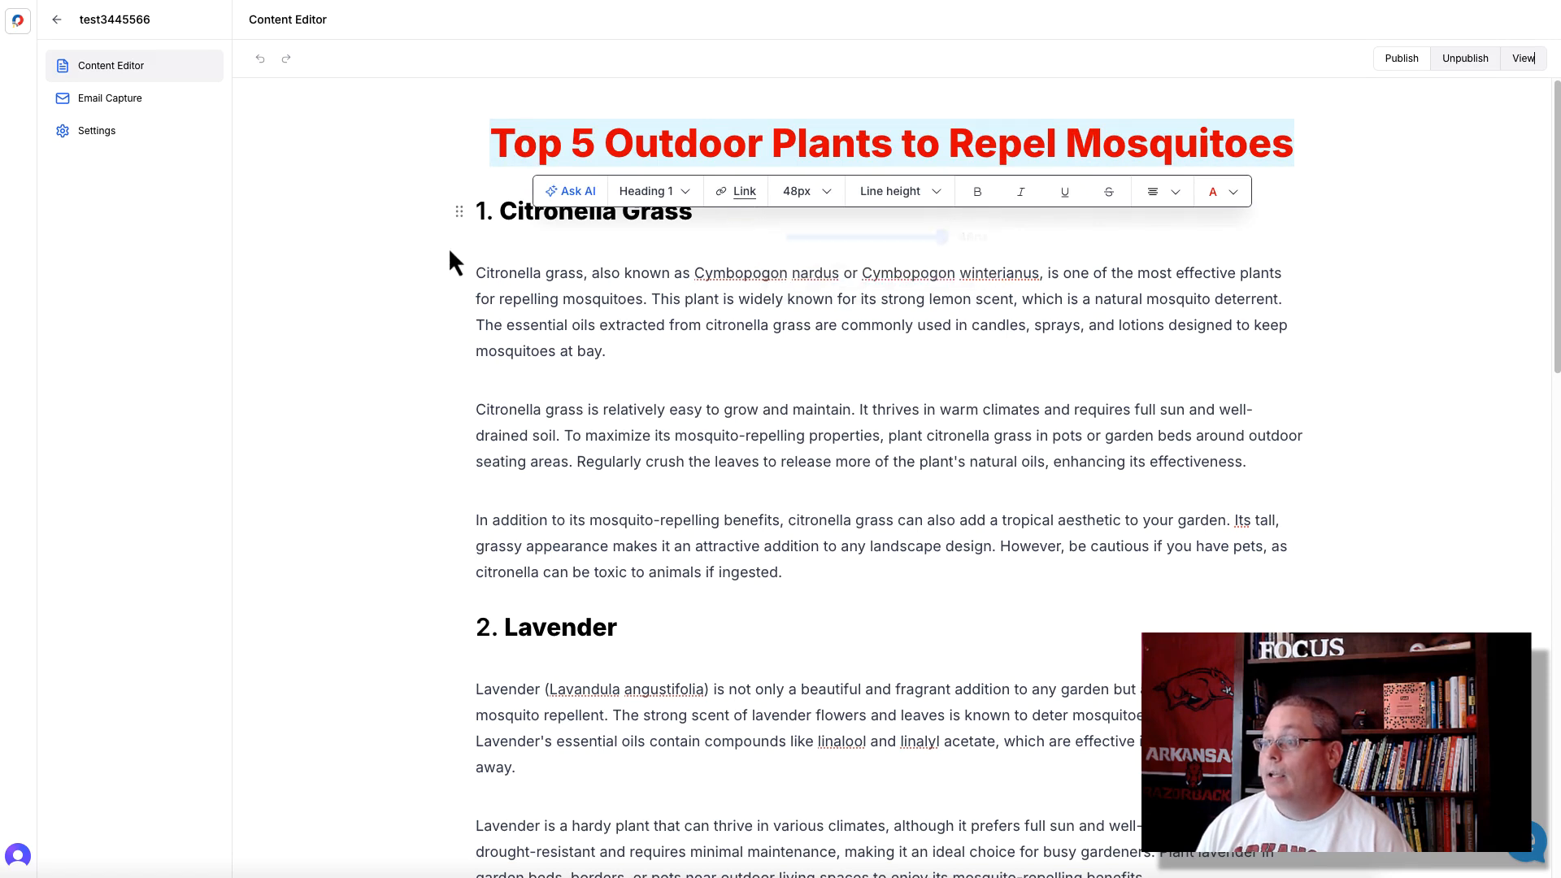
left_click(482, 176)
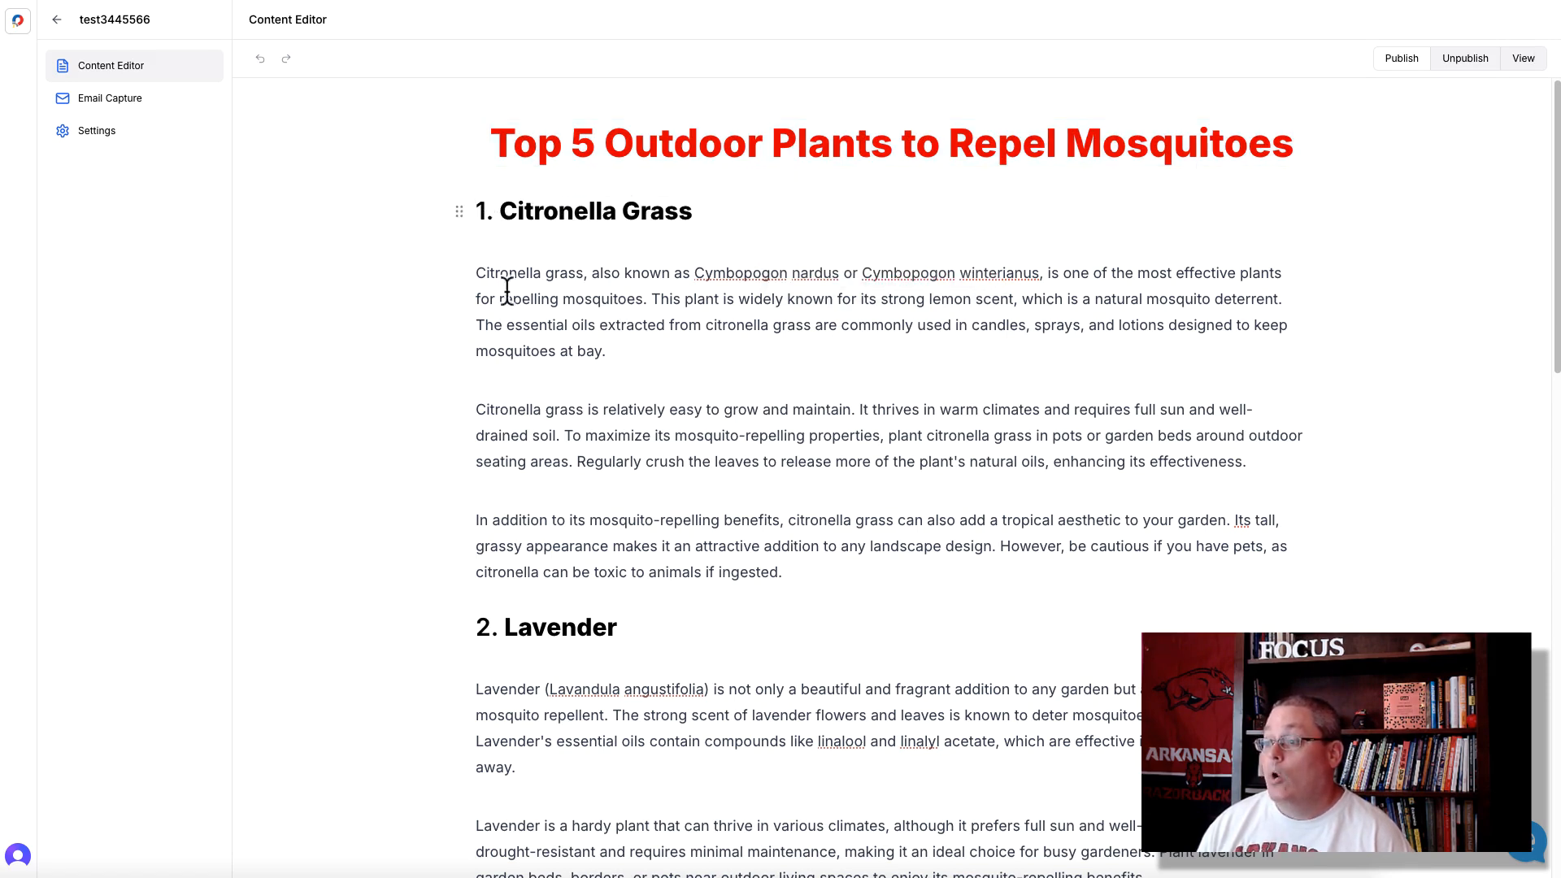
- Open the Ask AI editing options for the second paragraph of the Citronella Grass section
scroll(537, 617, "down", 4)
scroll(539, 620, "down", 12)
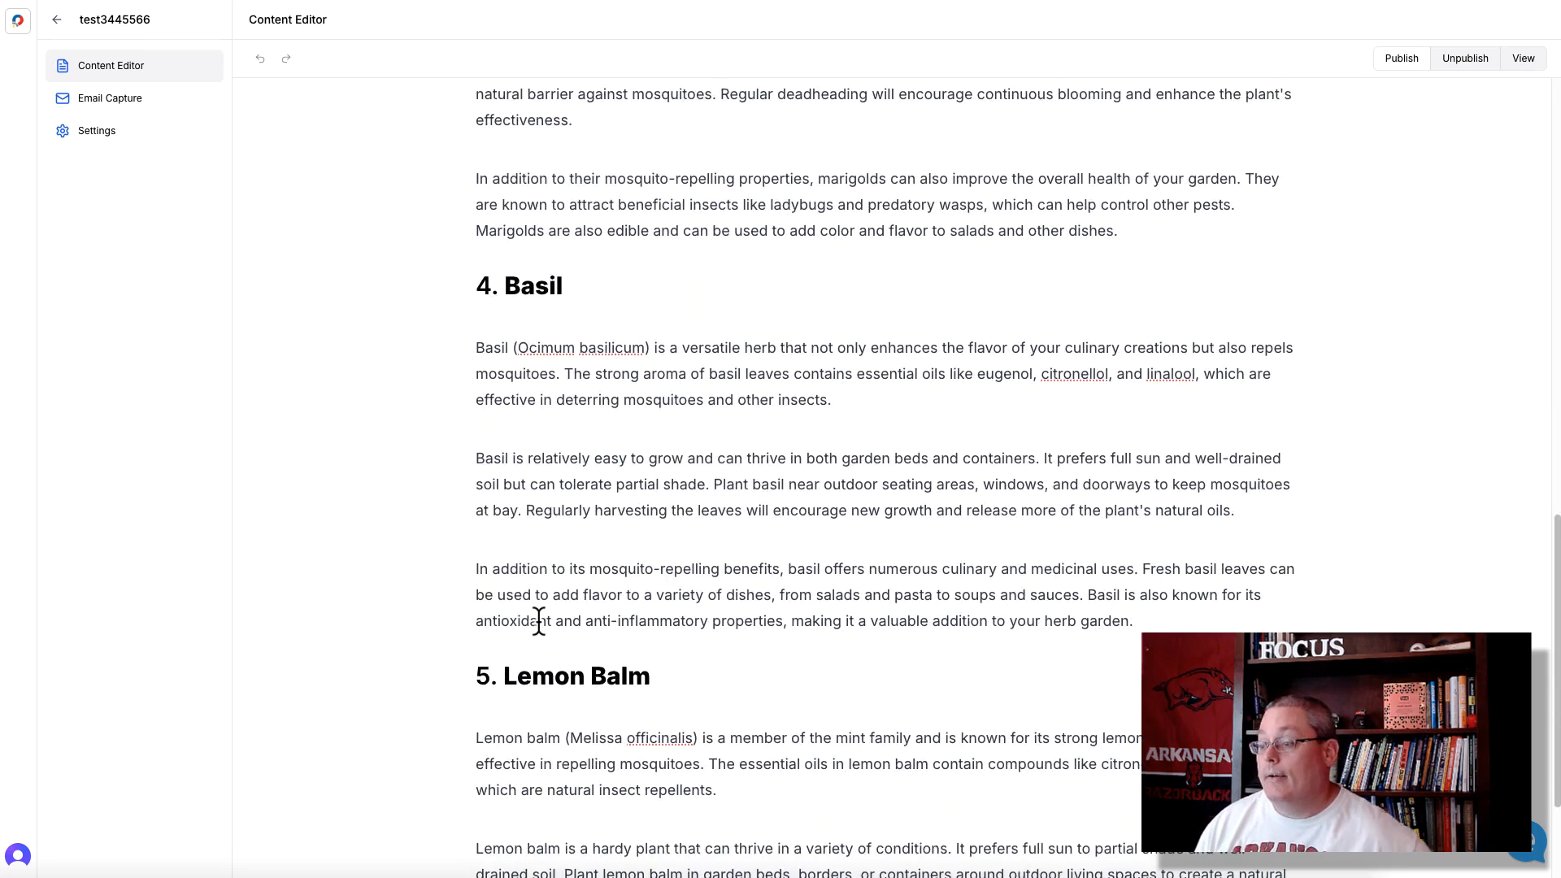
scroll(539, 620, "up", 16)
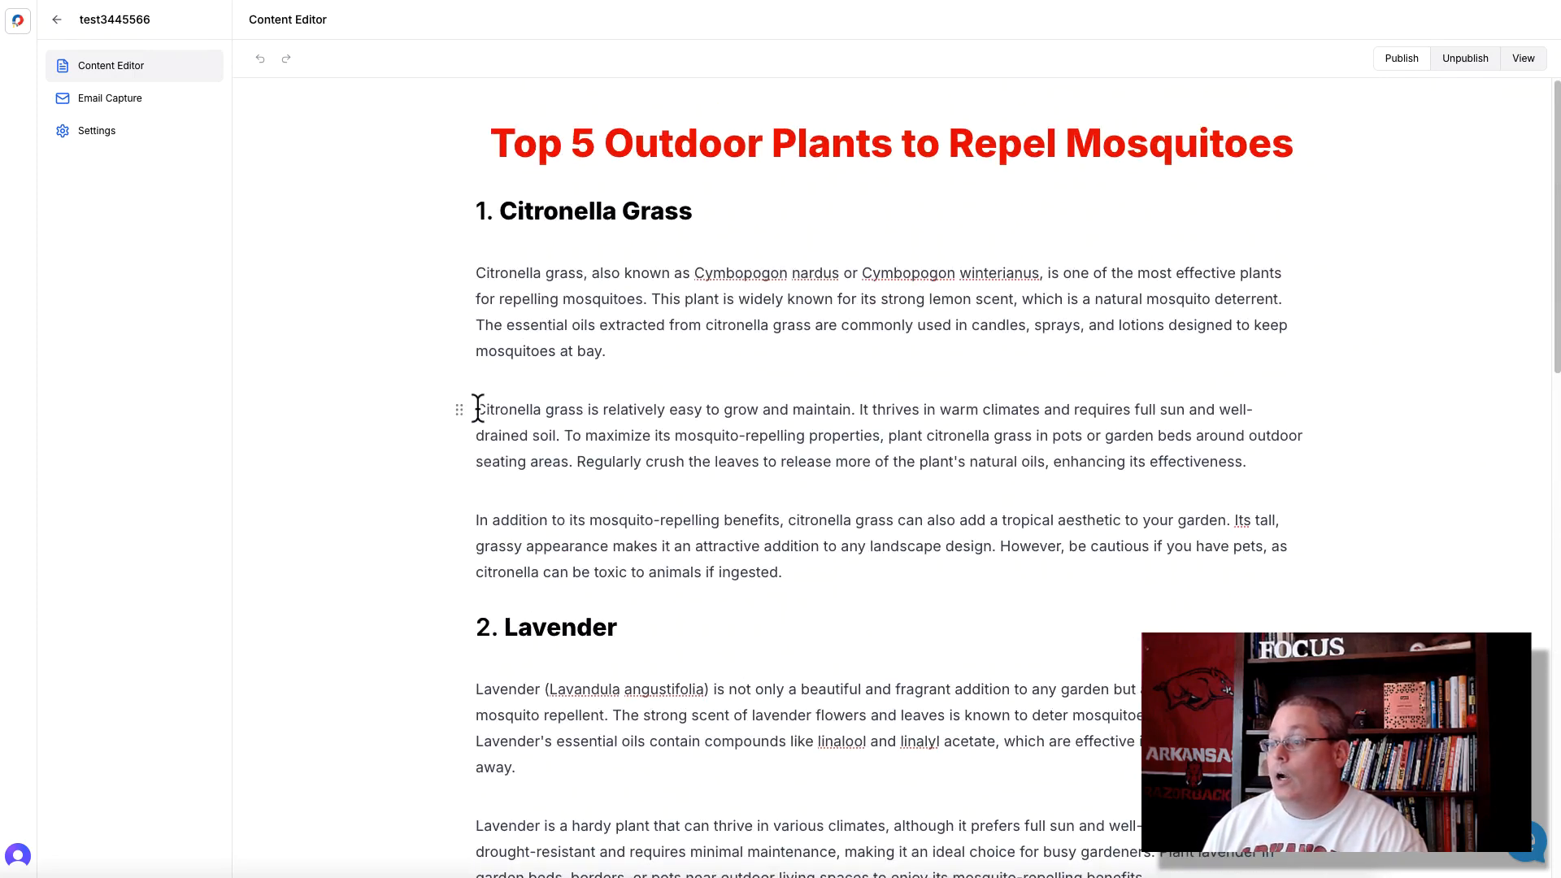
left_click_drag(478, 409, 1261, 453)
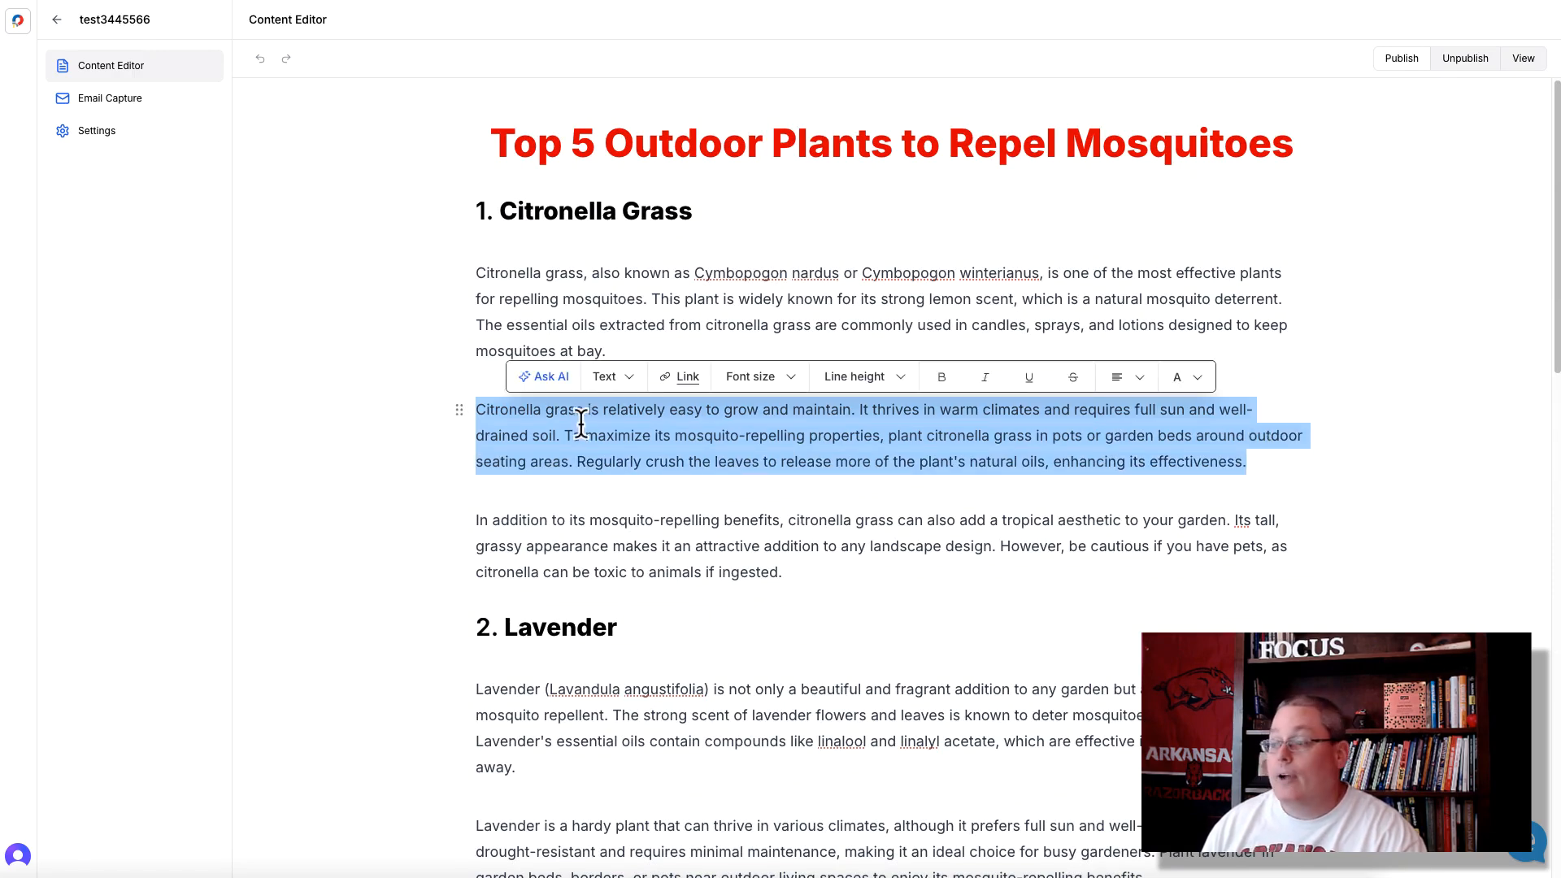
left_click(556, 376)
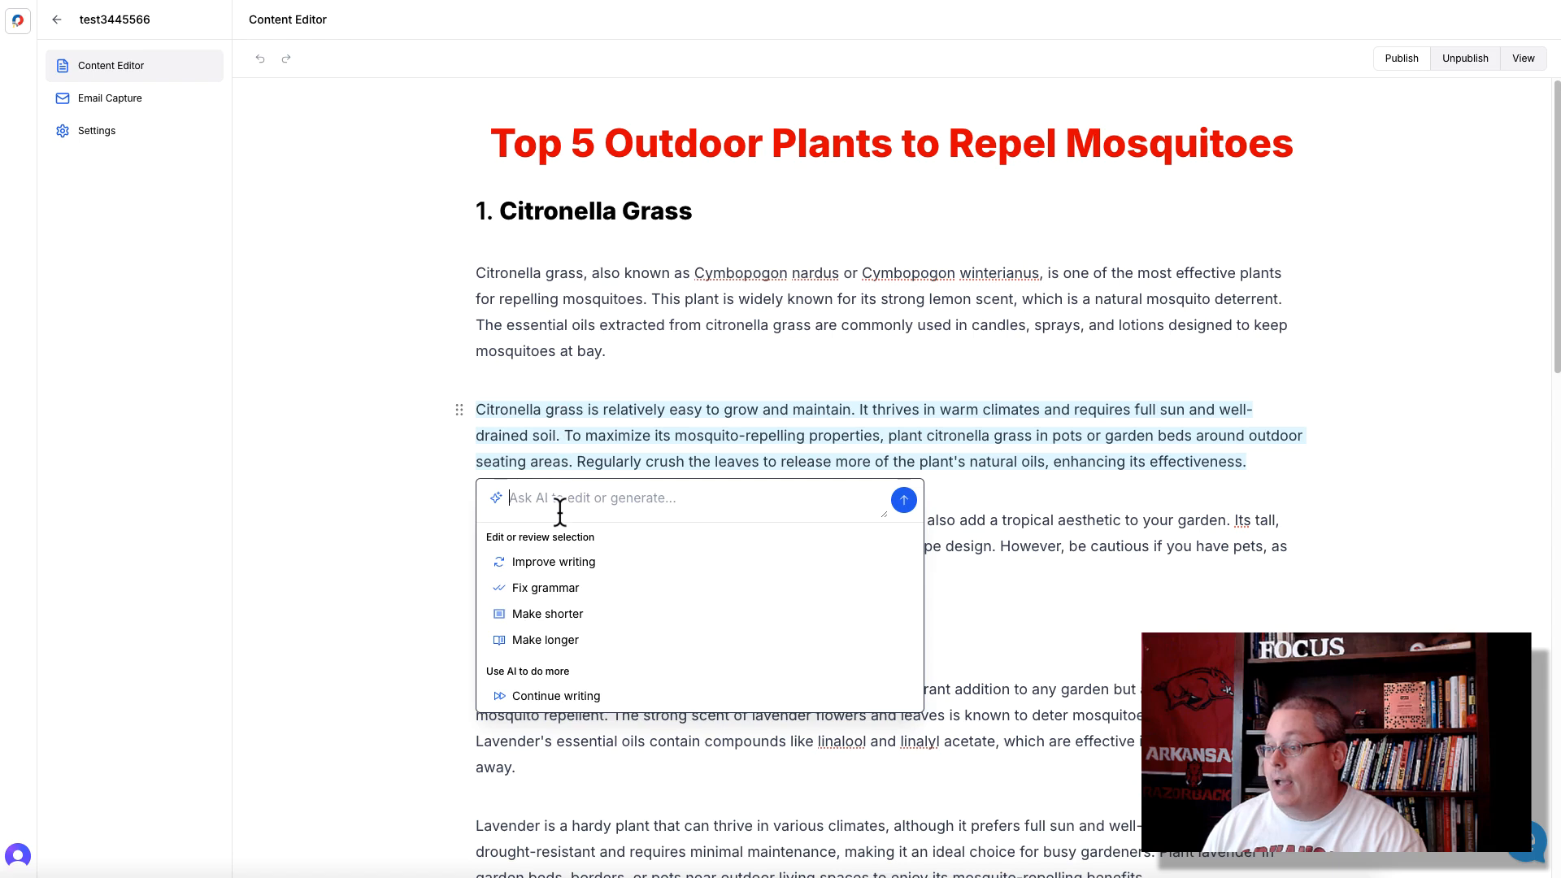
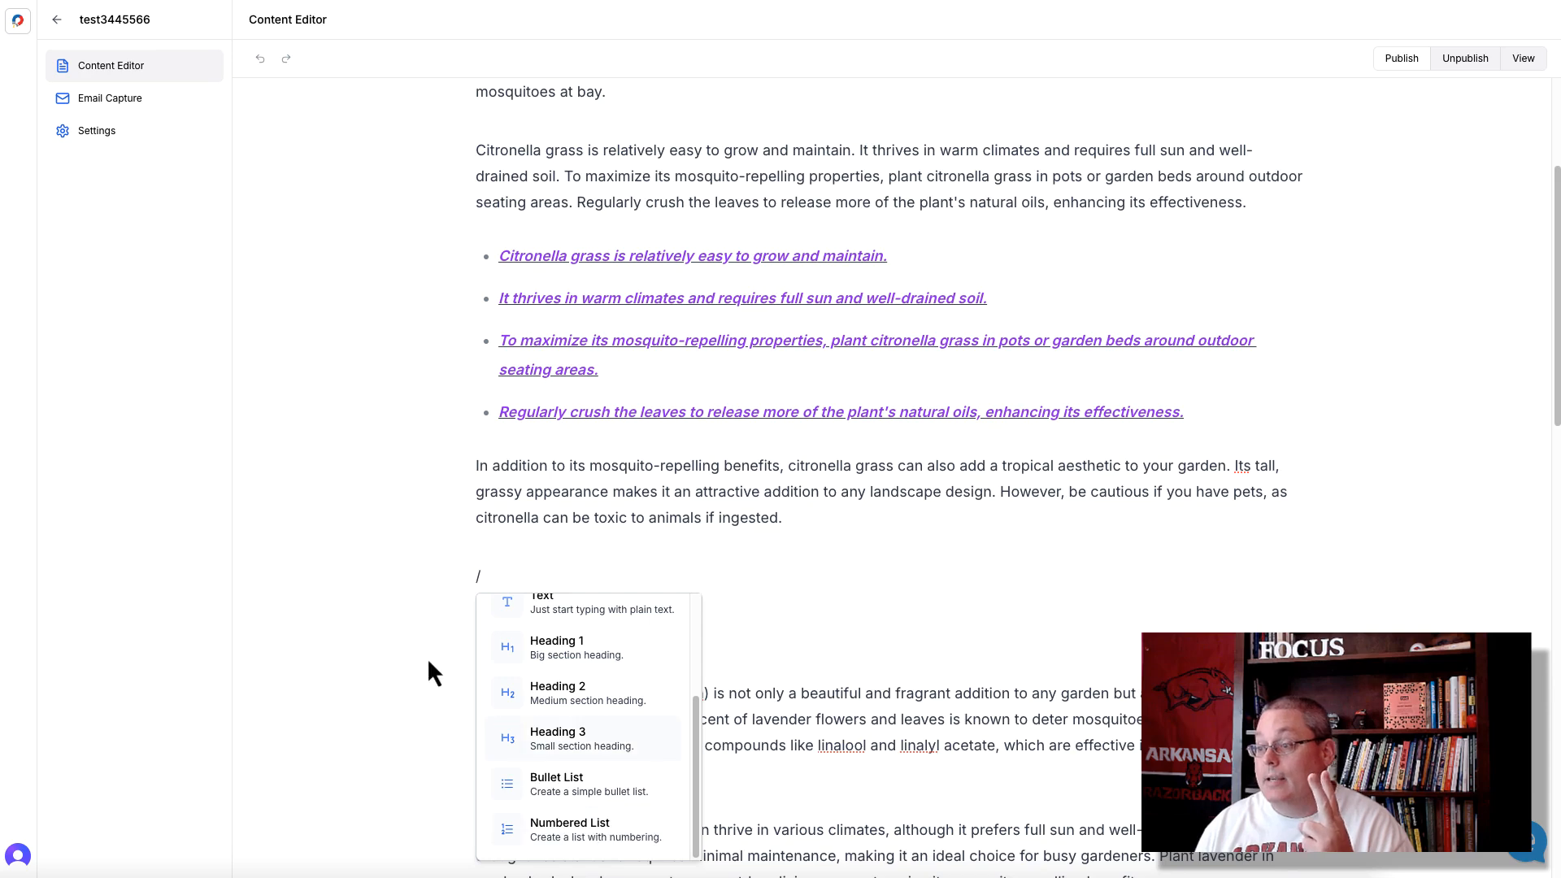
- Dismiss the block insertion menu and open the template presets in the lead magnet's email capture editor
left_click(426, 657)
scroll(485, 583, "up", 3)
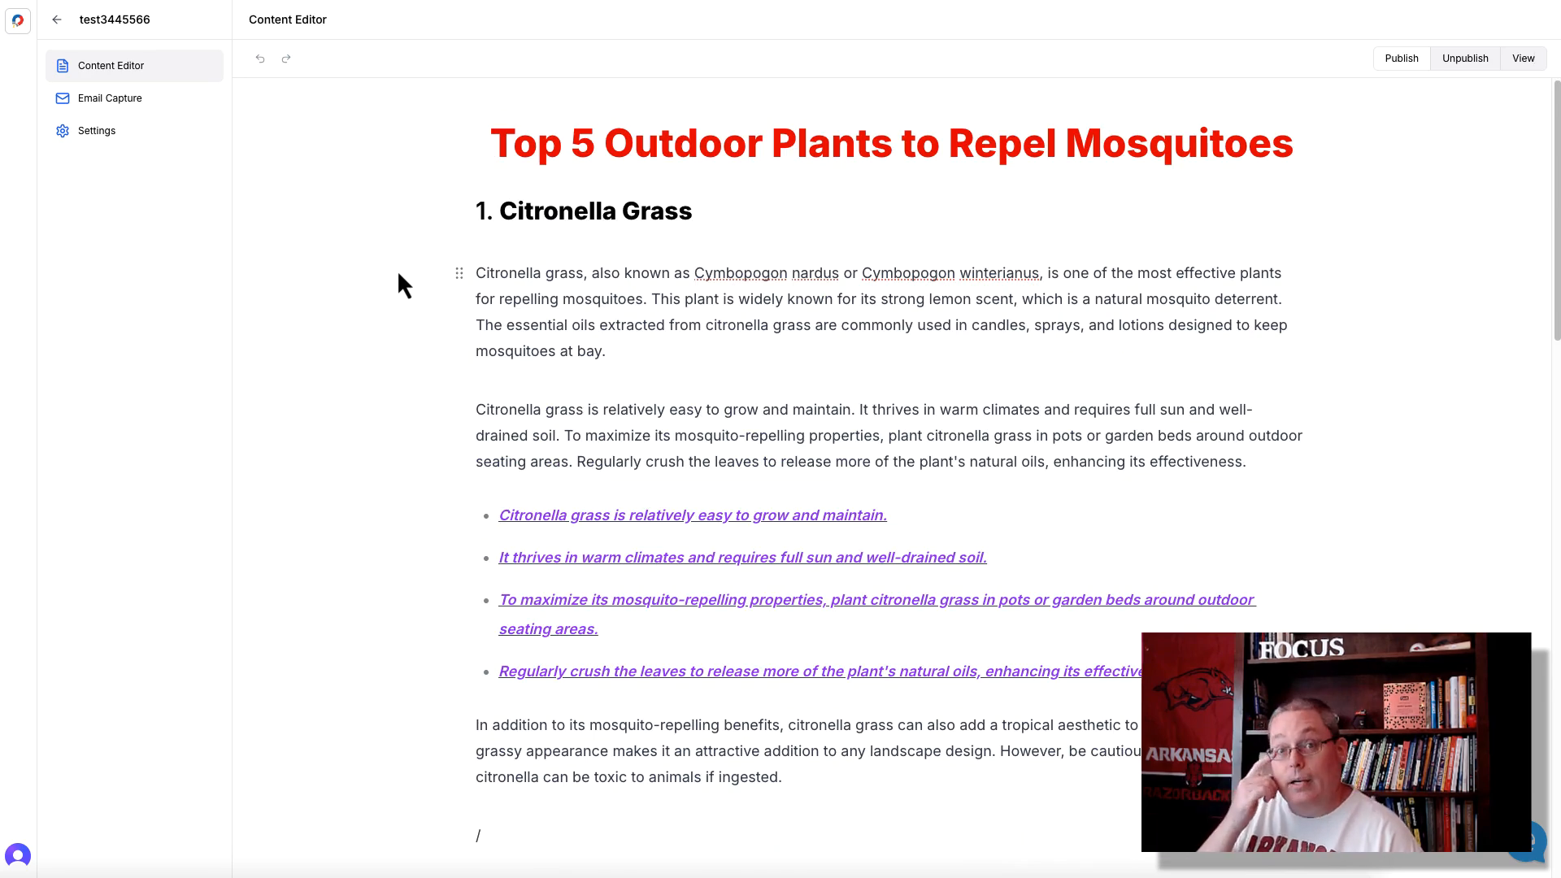
left_click(99, 101)
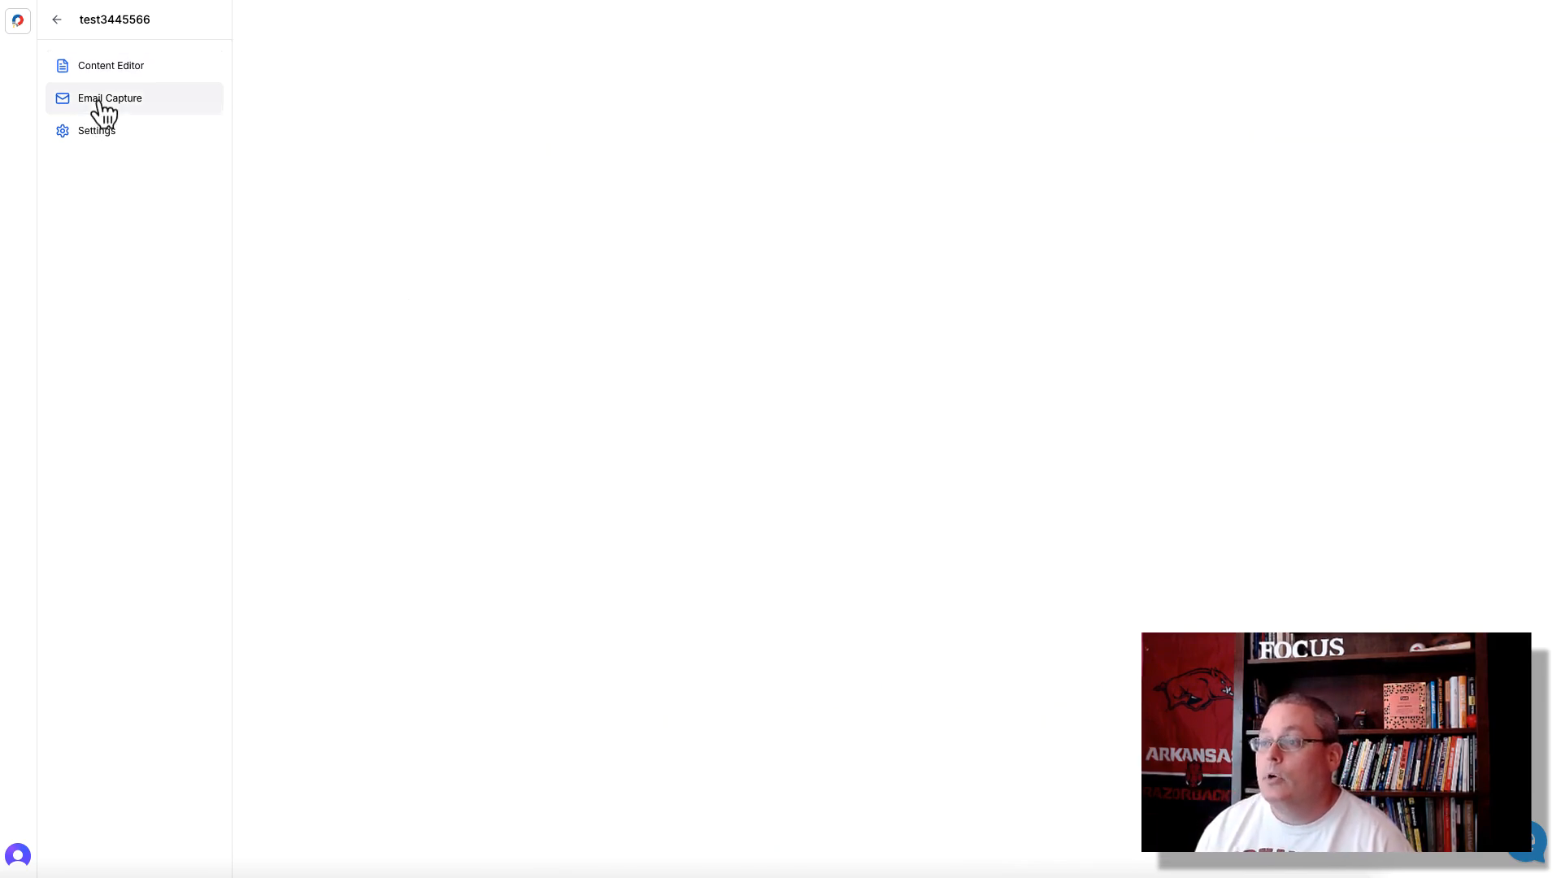
left_click(845, 144)
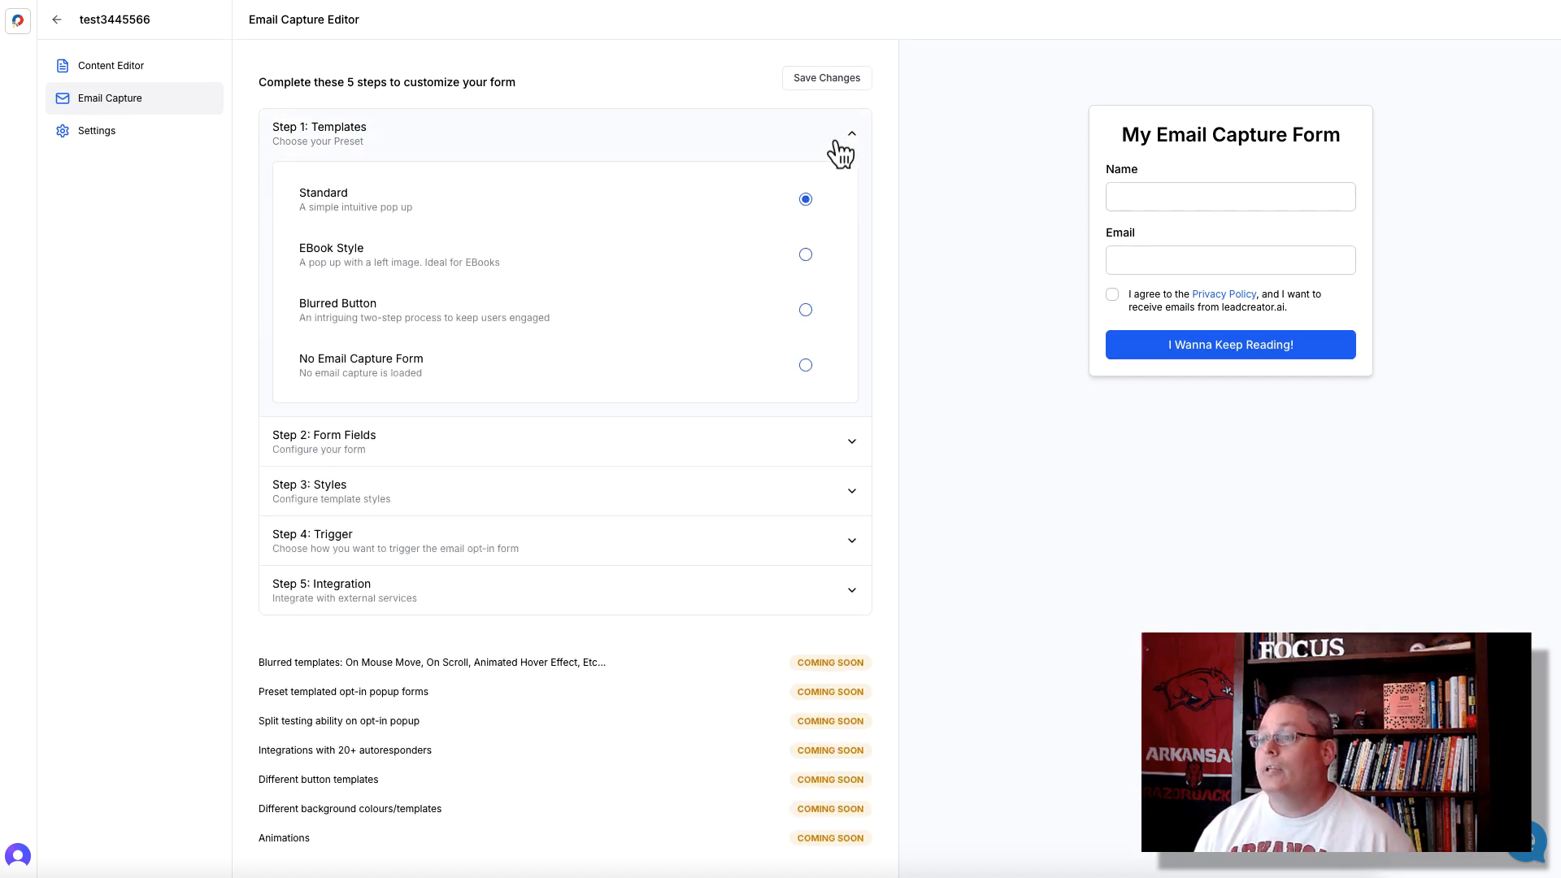
- Preview the EBook Style and Blurred Button presets and examine the form fields offered for Blurred Button
left_click(805, 257)
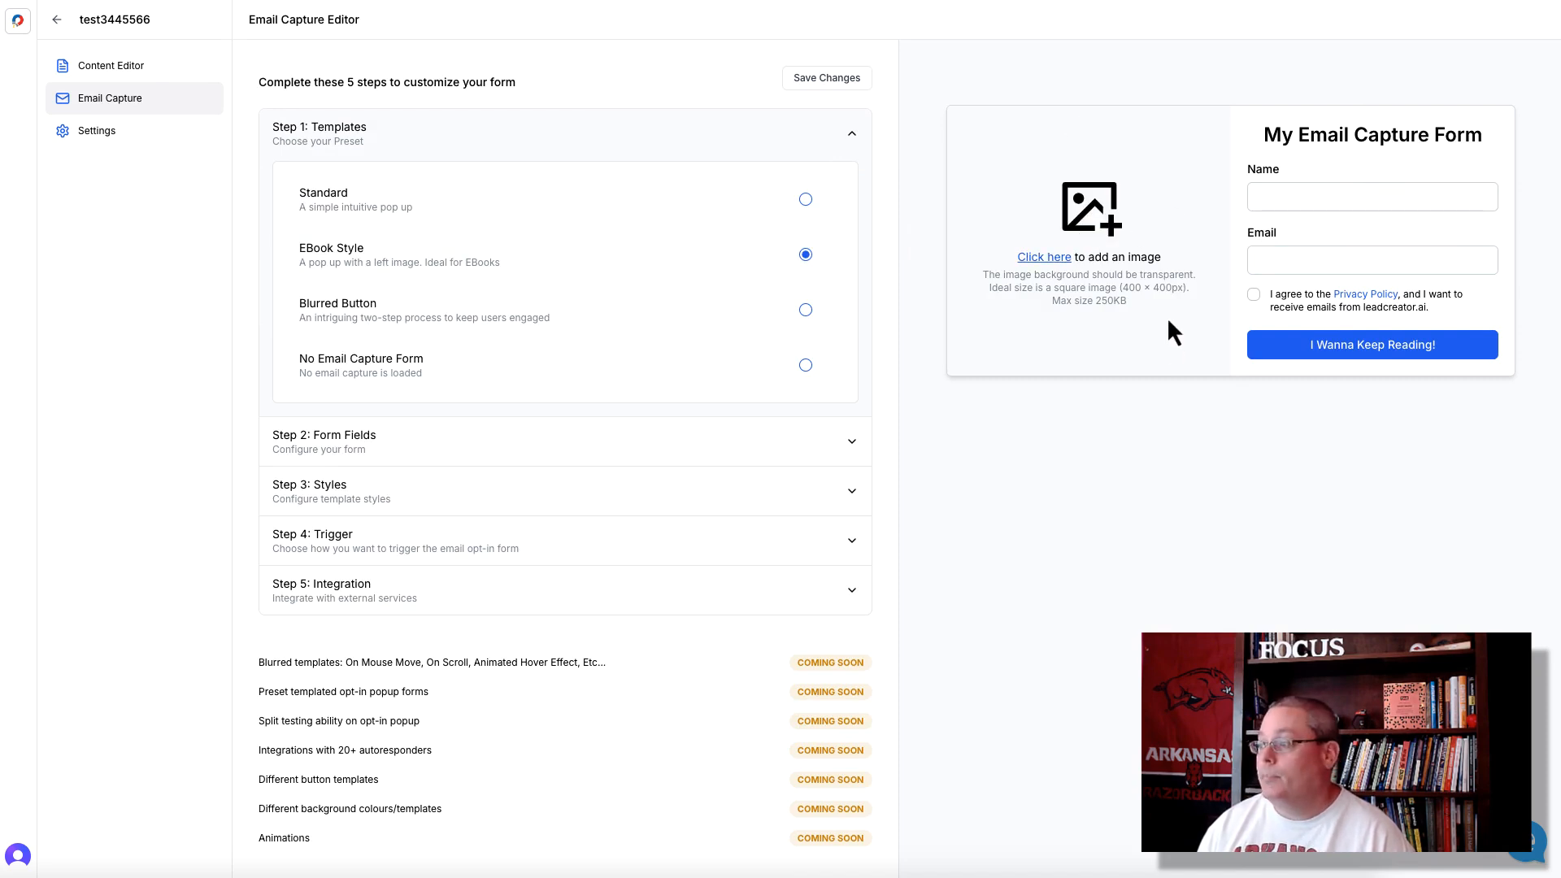
left_click(376, 324)
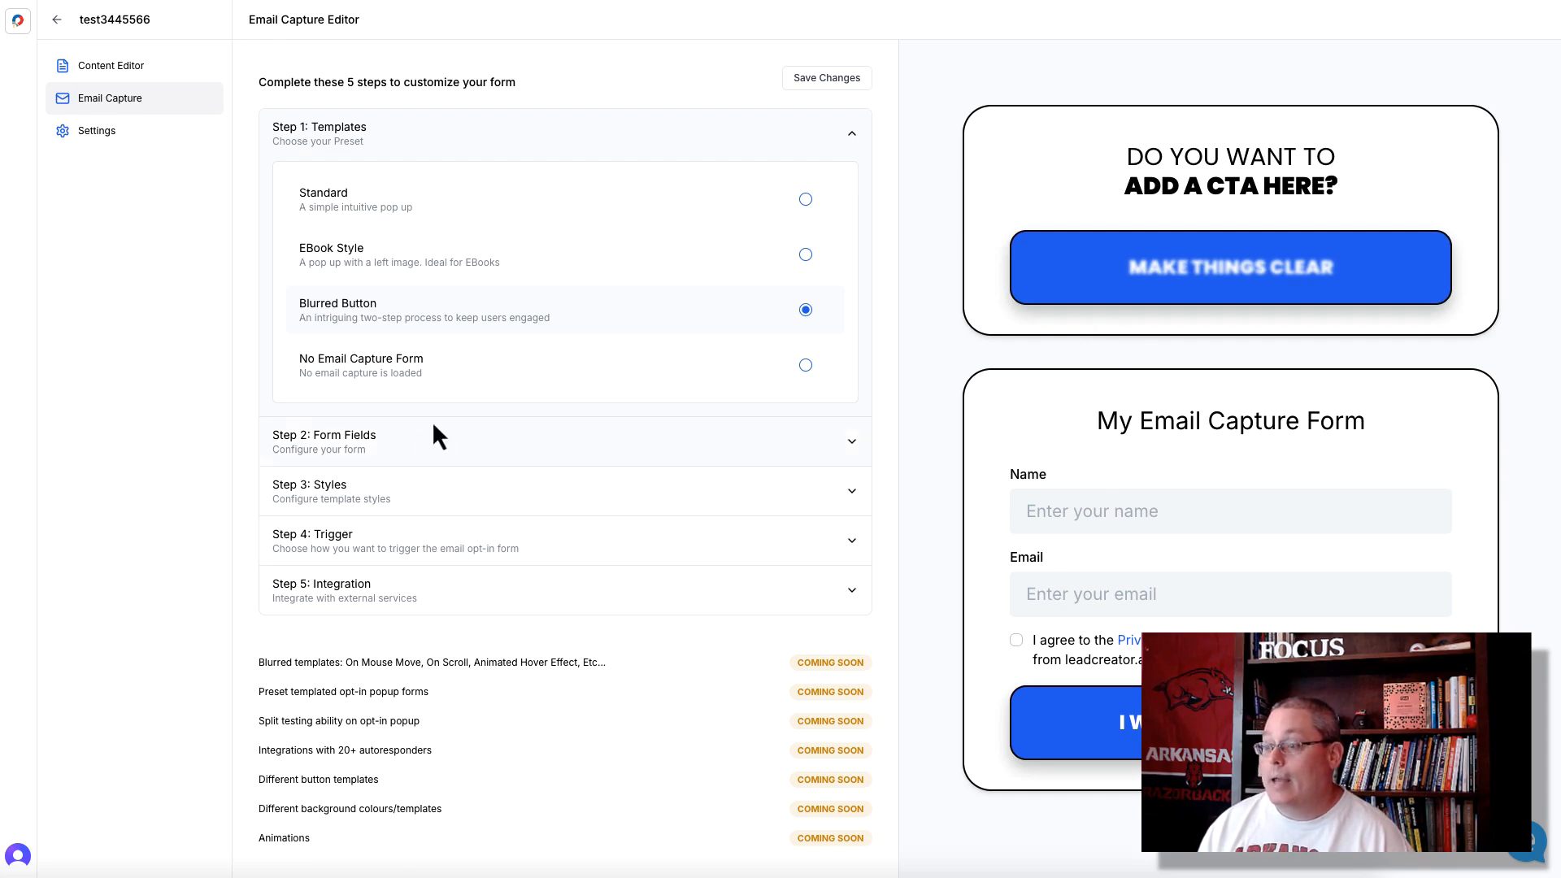
left_click(853, 444)
scroll(431, 441, "down", 2)
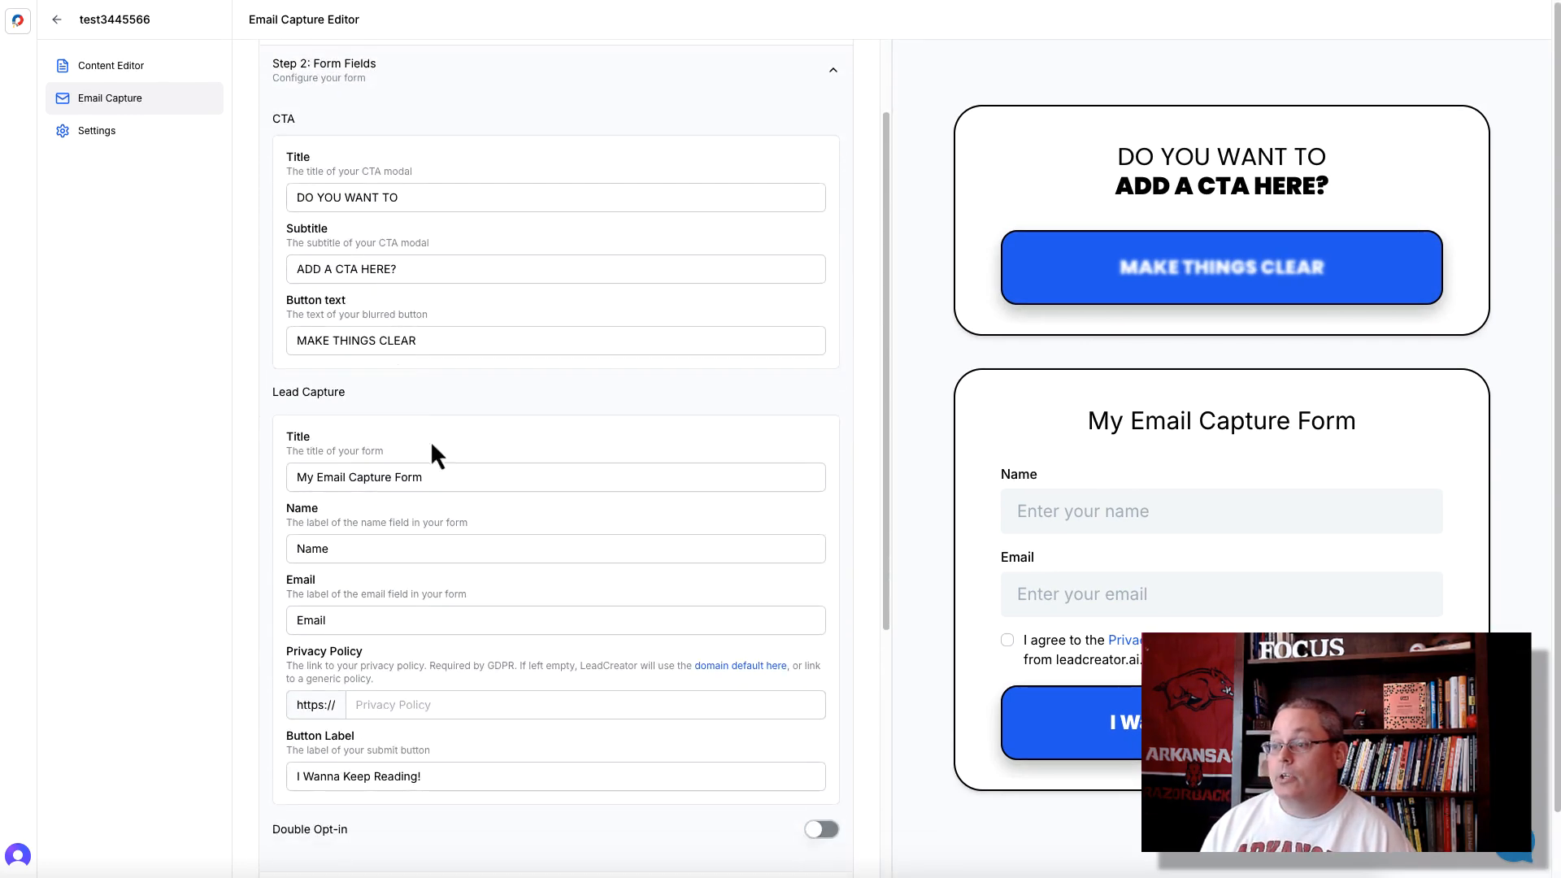
scroll(439, 488, "up", 3)
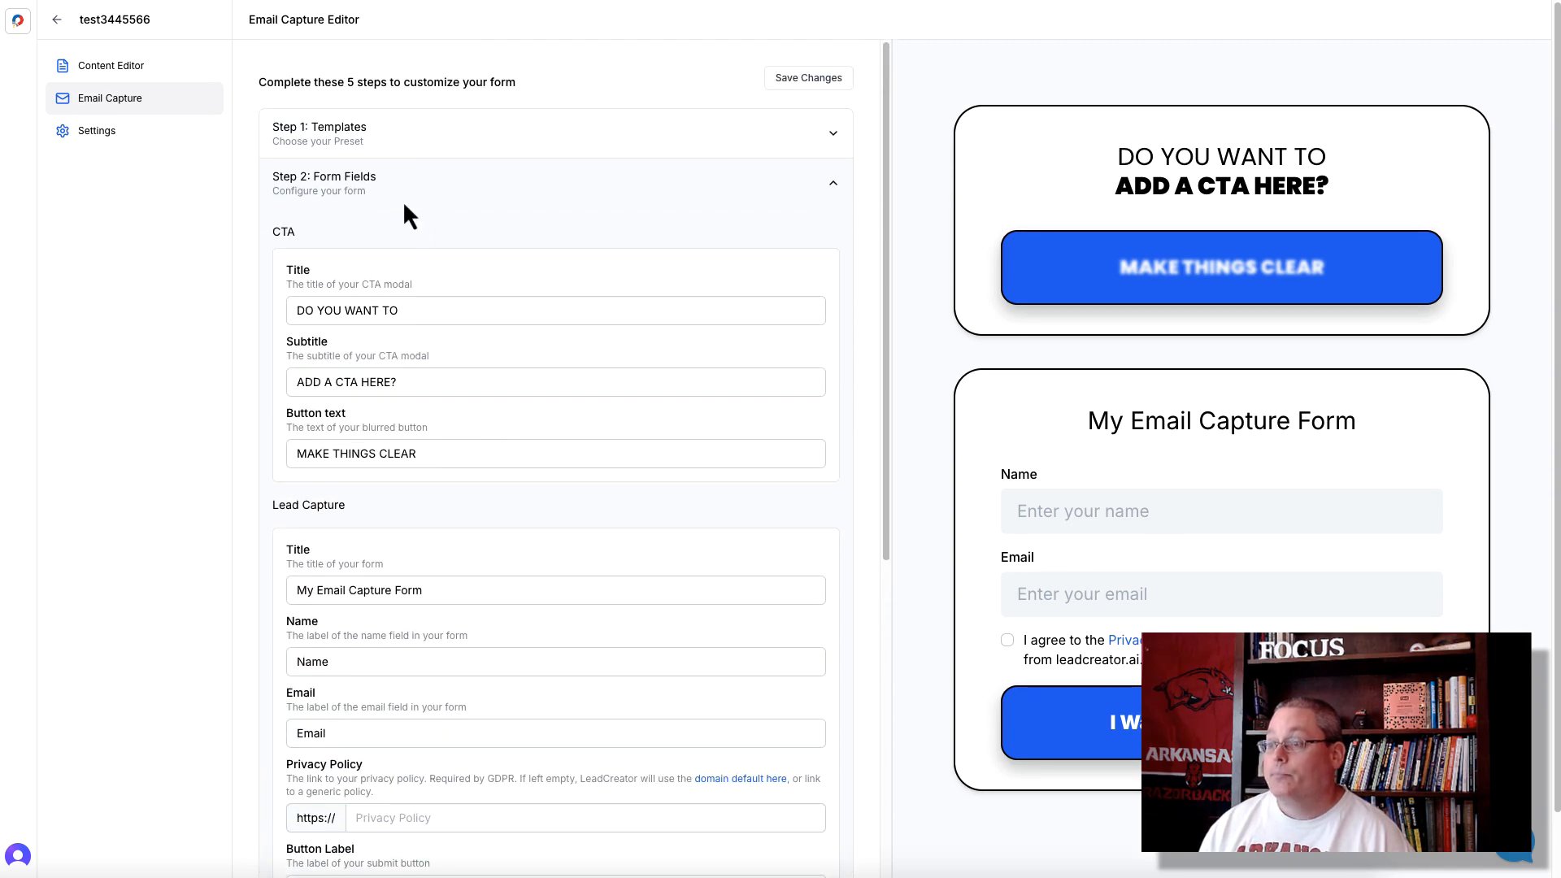
- Try the No Email Capture Form preset and switch the email capture template to Standard
left_click(831, 134)
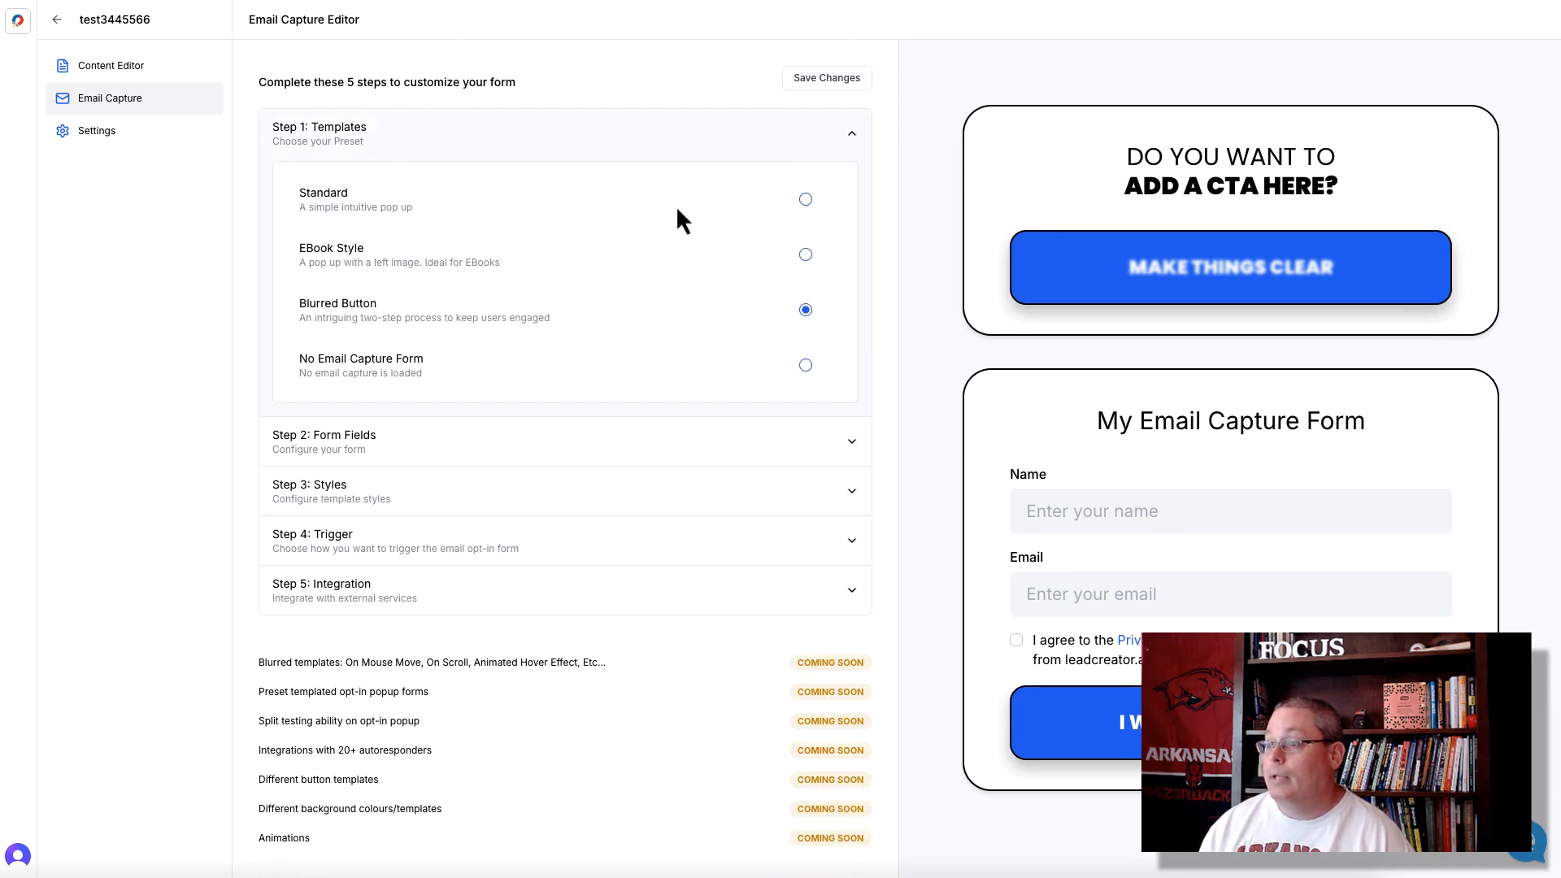
left_click(806, 366)
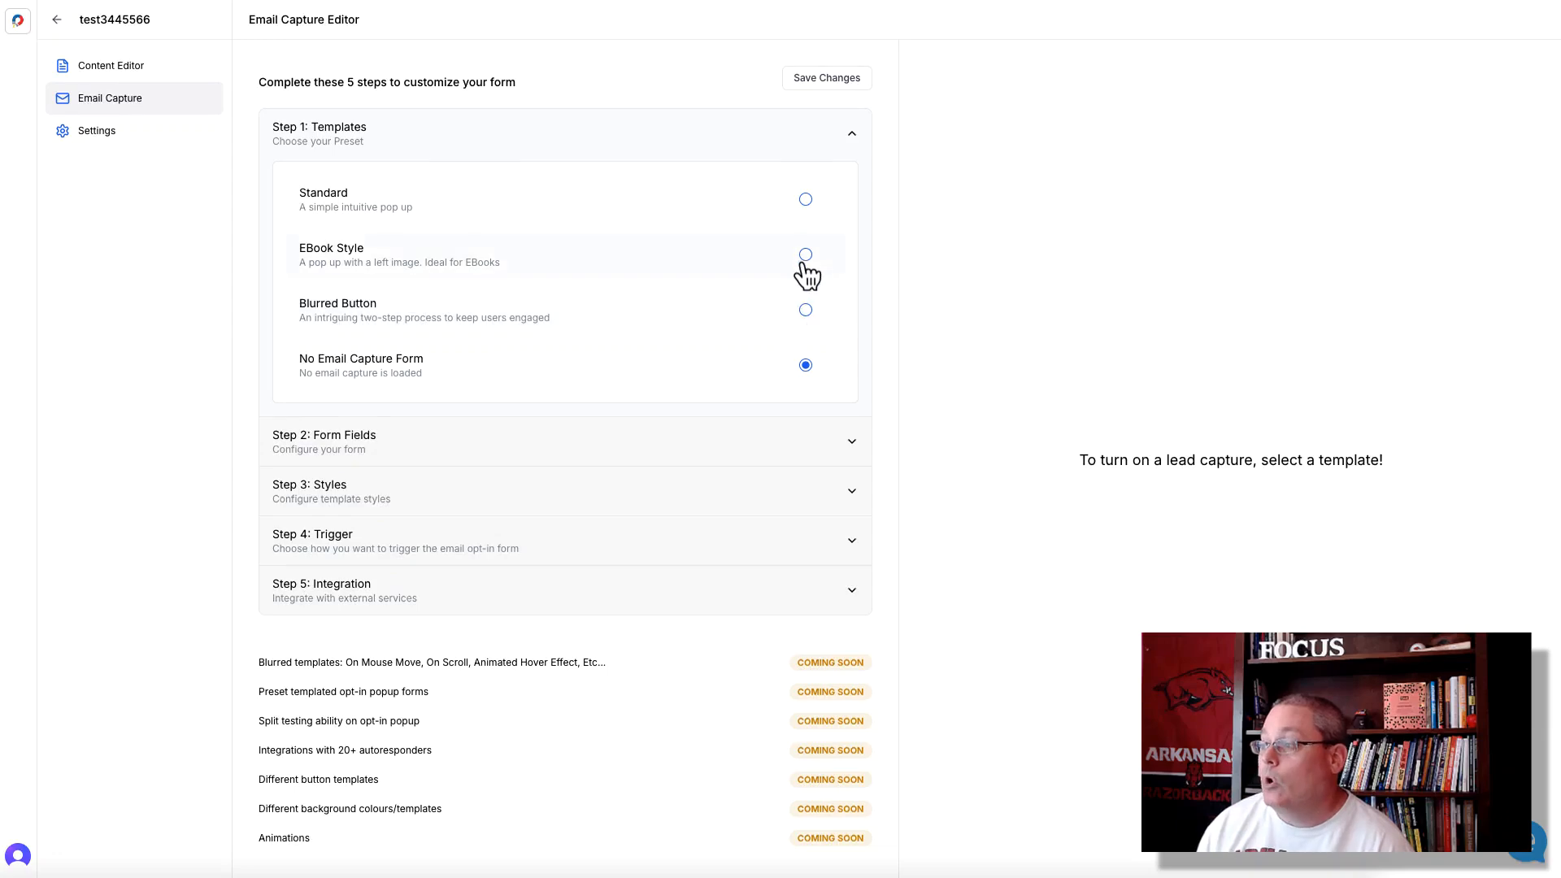
left_click(805, 200)
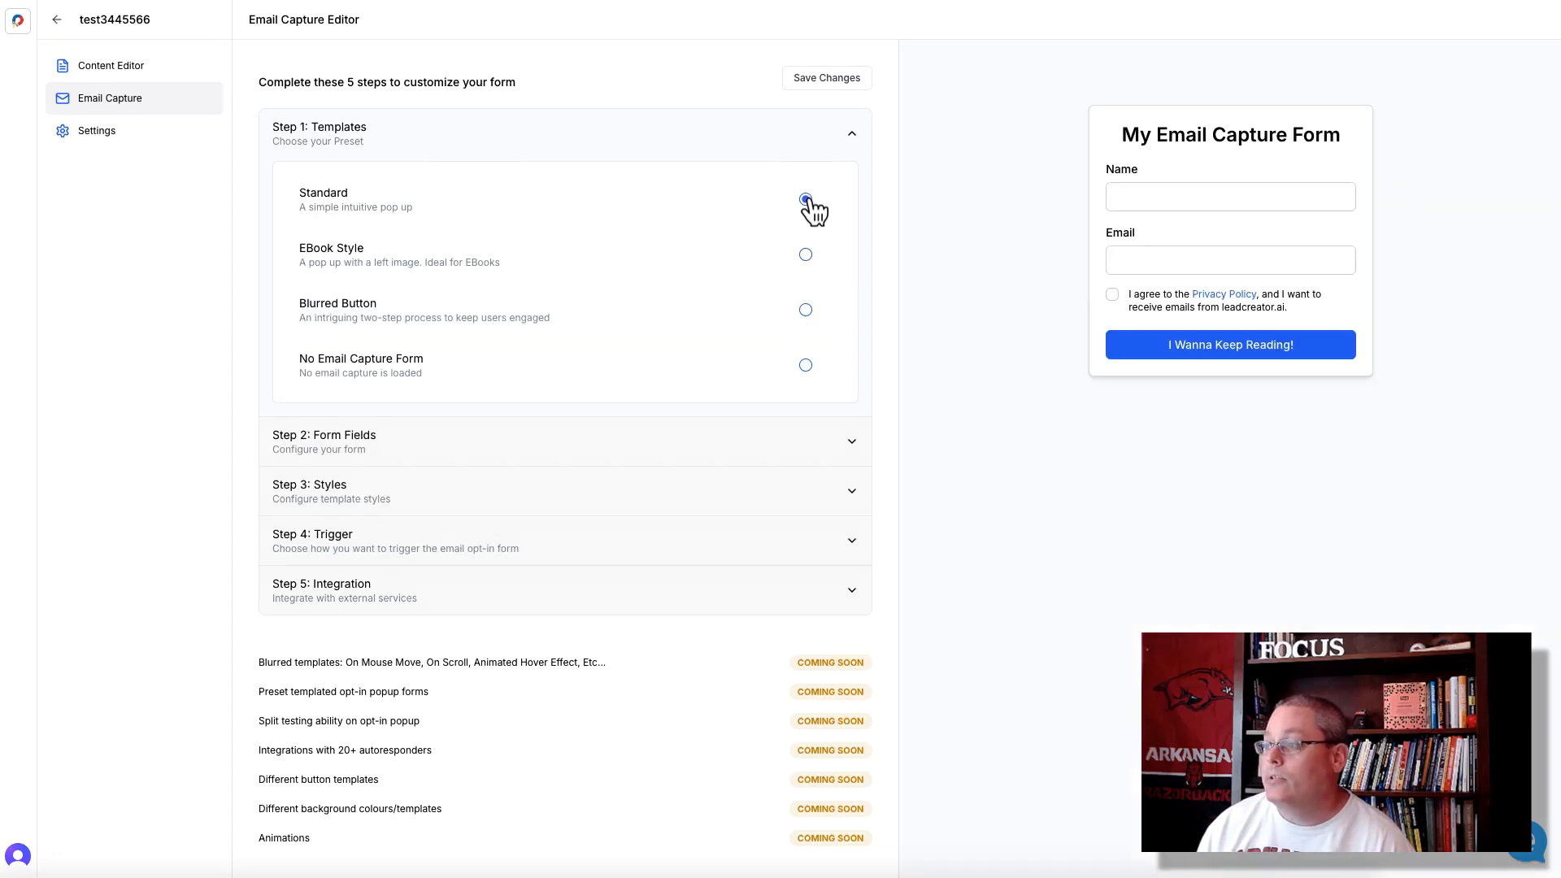
- Review the Standard template's form fields, enable Double Opt-in and inspect the confirmation message in the preview
left_click(845, 446)
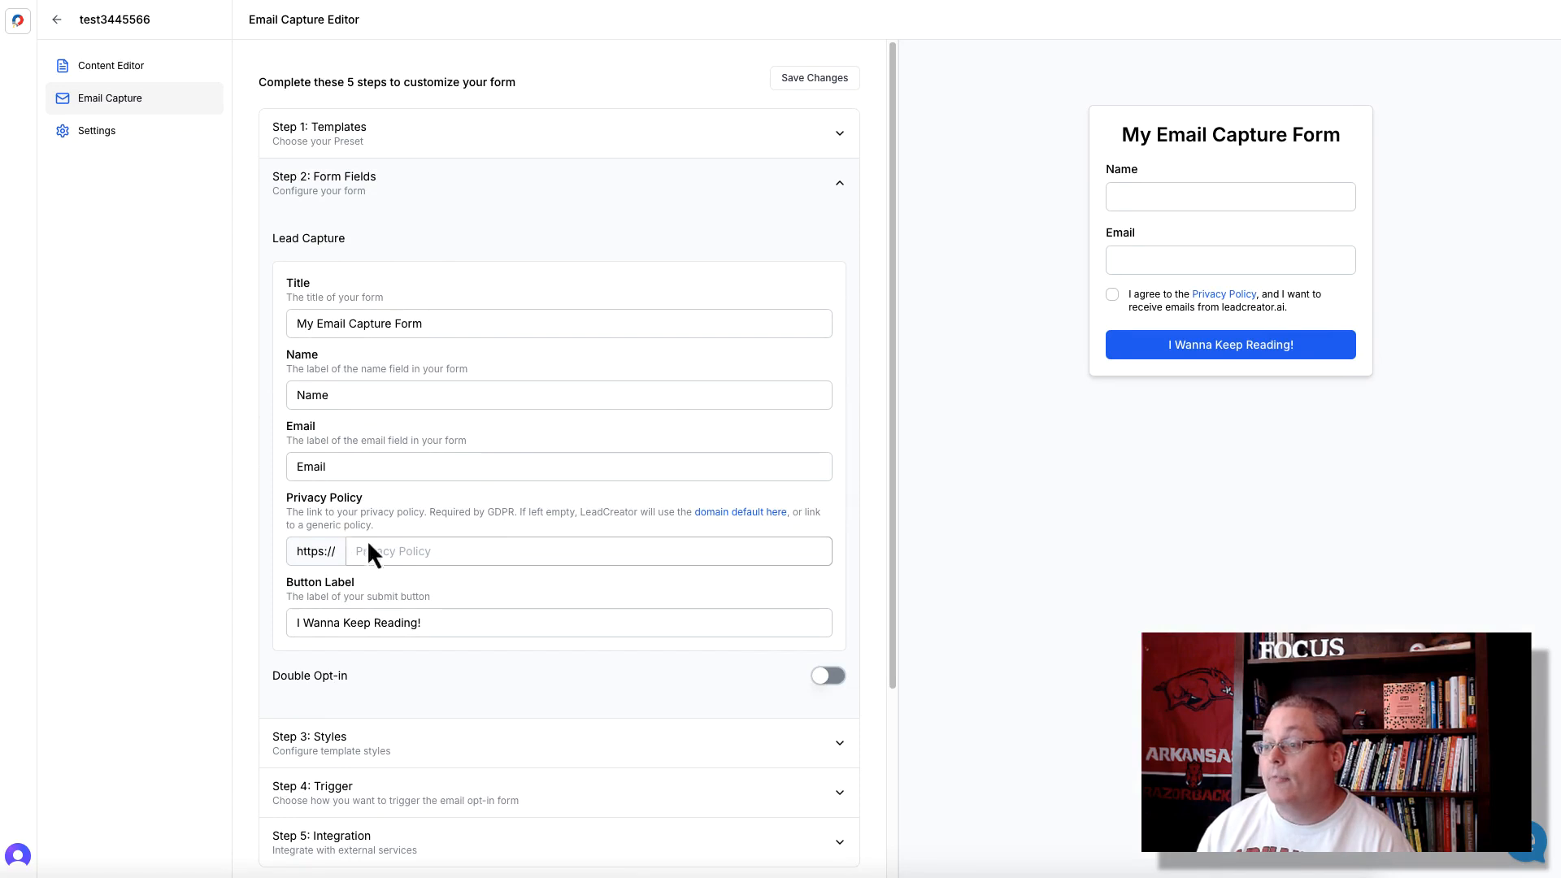
left_click(405, 551)
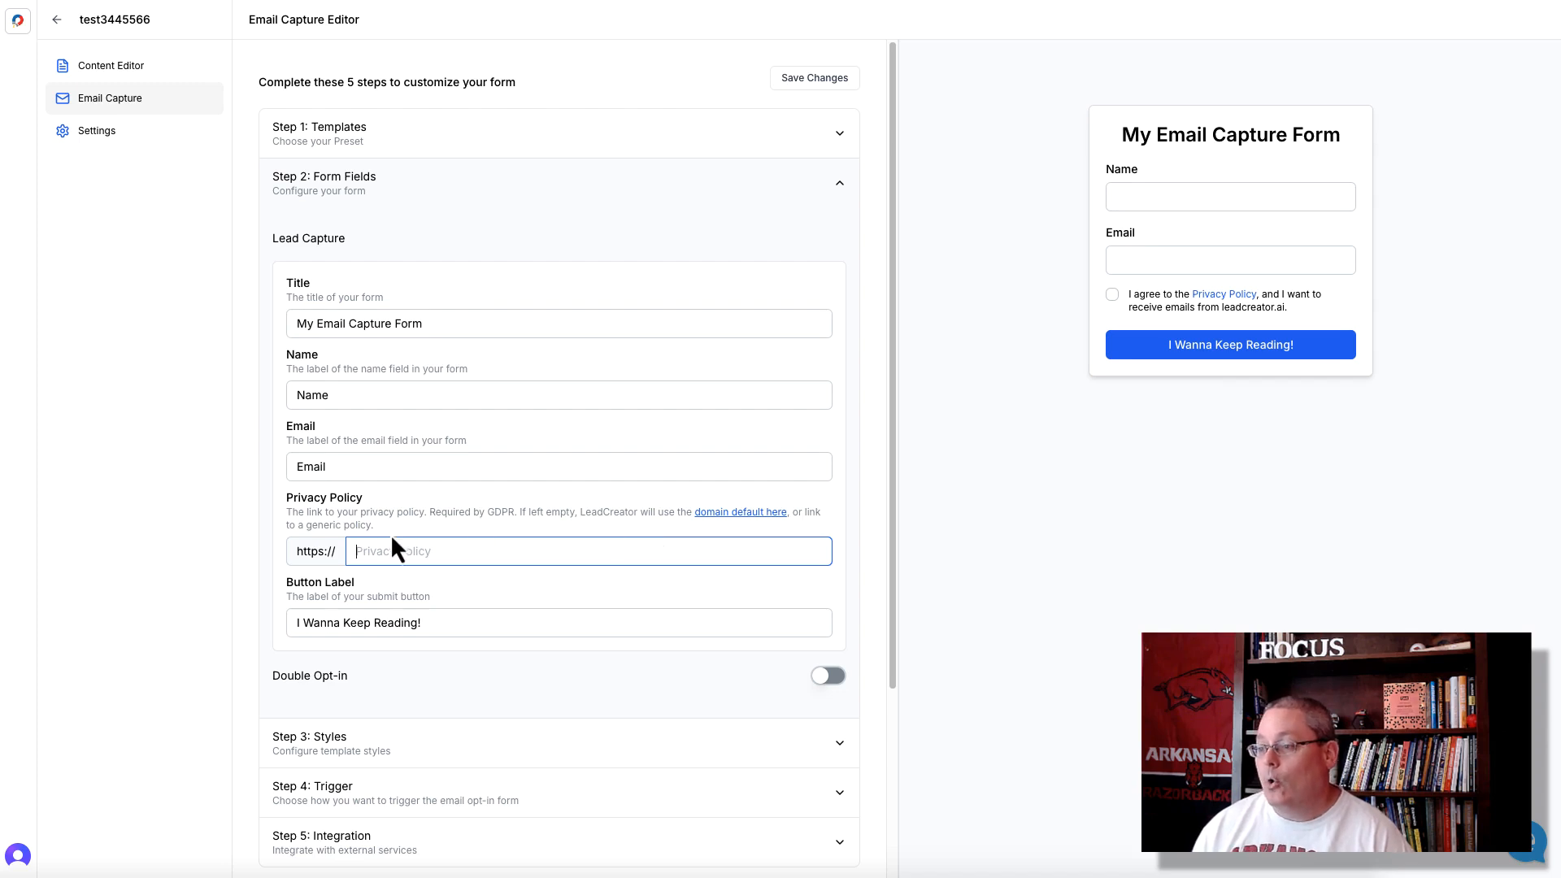
left_click(830, 690)
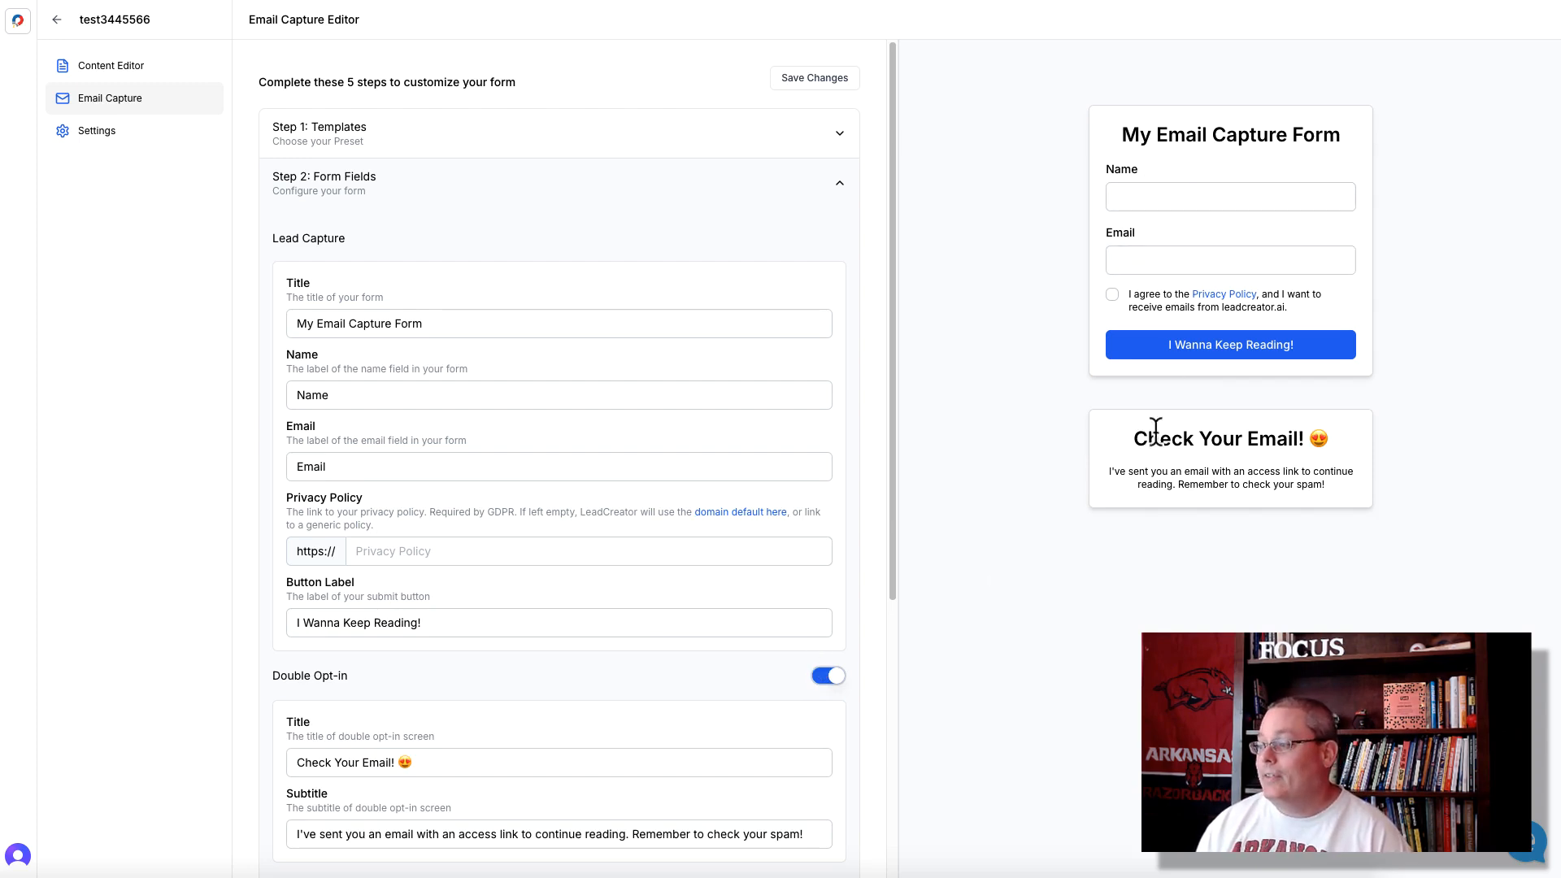
left_click_drag(1131, 436, 1335, 486)
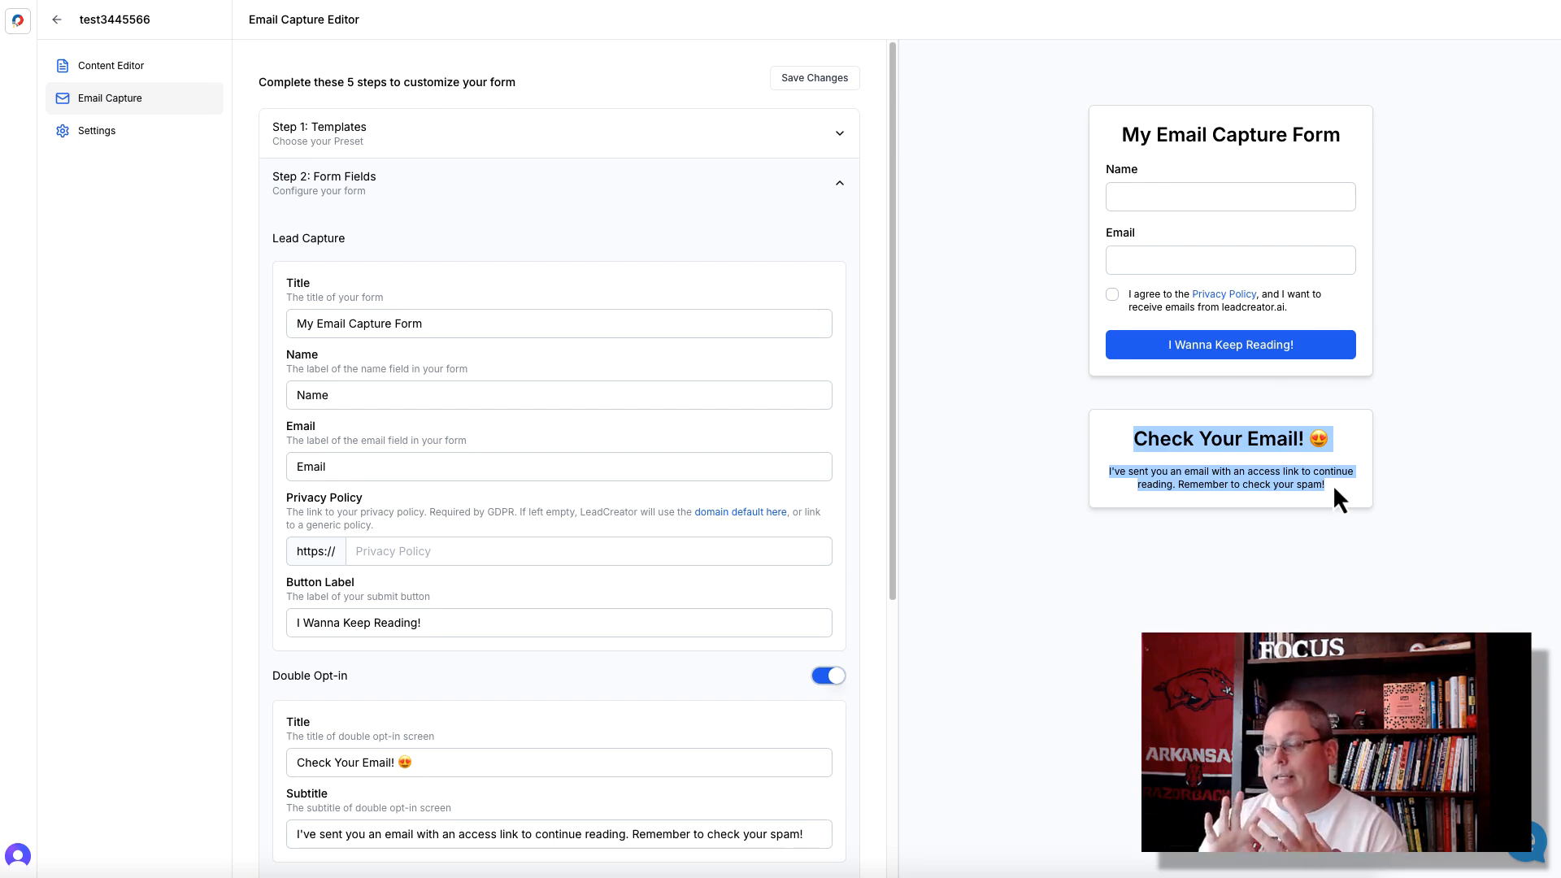
left_click(1145, 515)
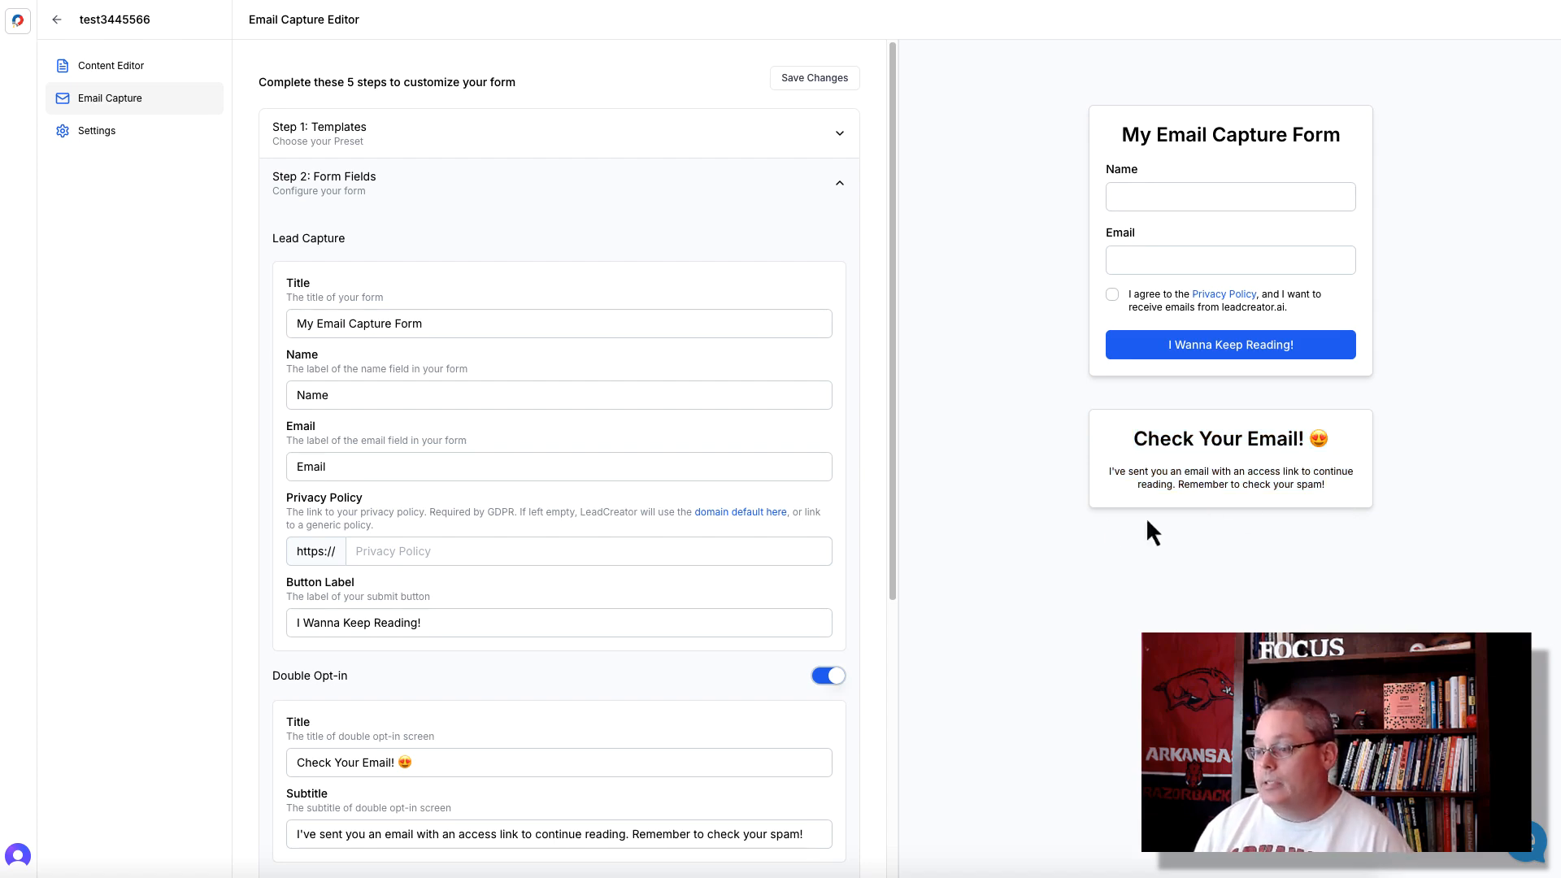
- Set the email capture form's button background color to pink #eb26a8
scroll(800, 694, "down", 5)
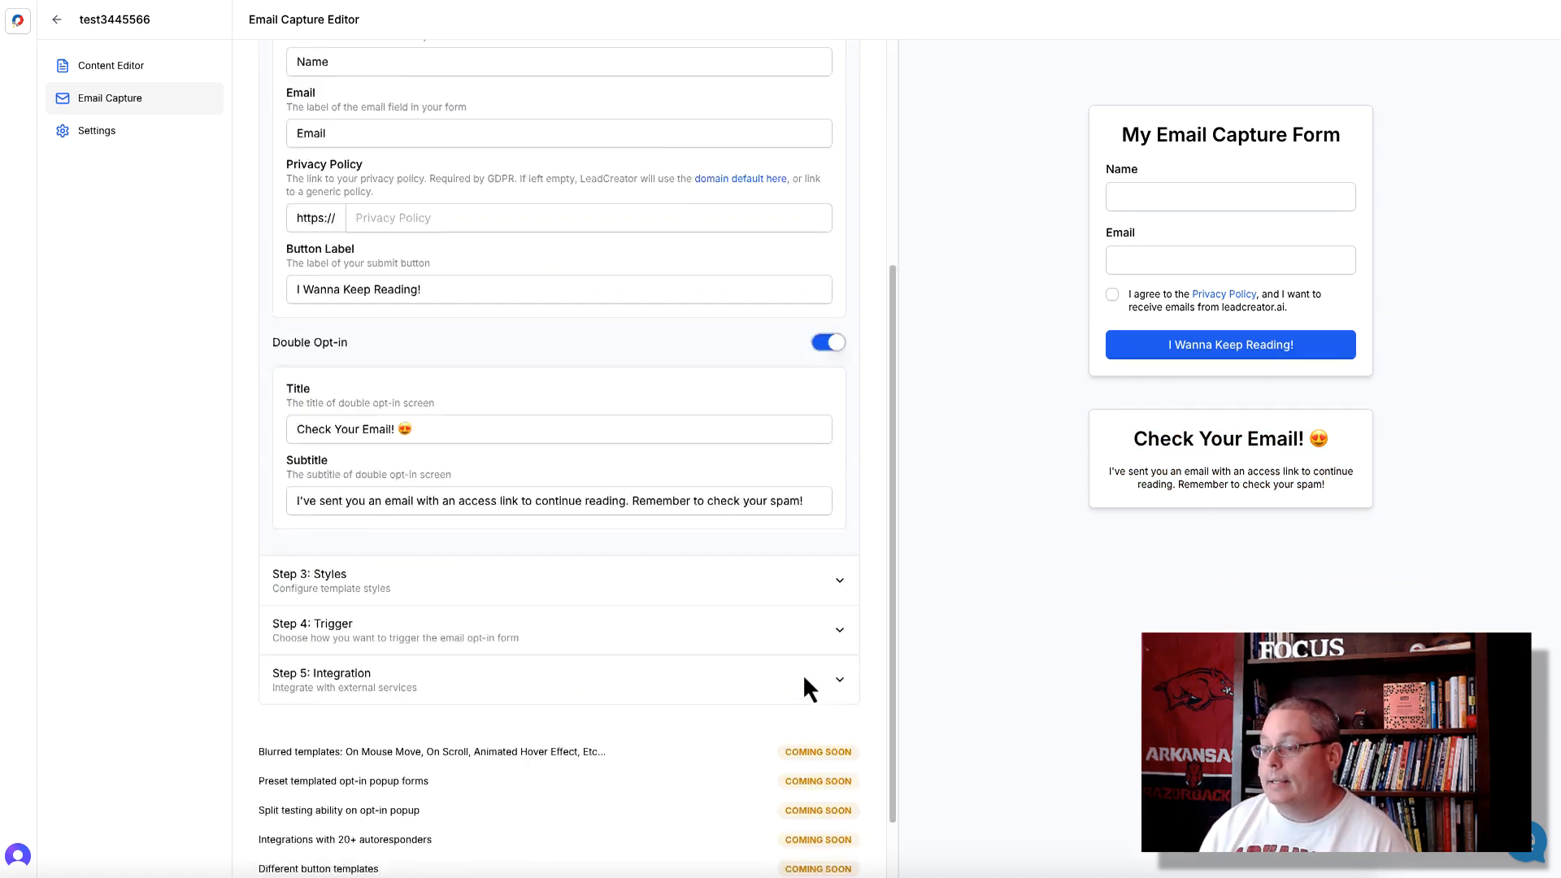
left_click(844, 504)
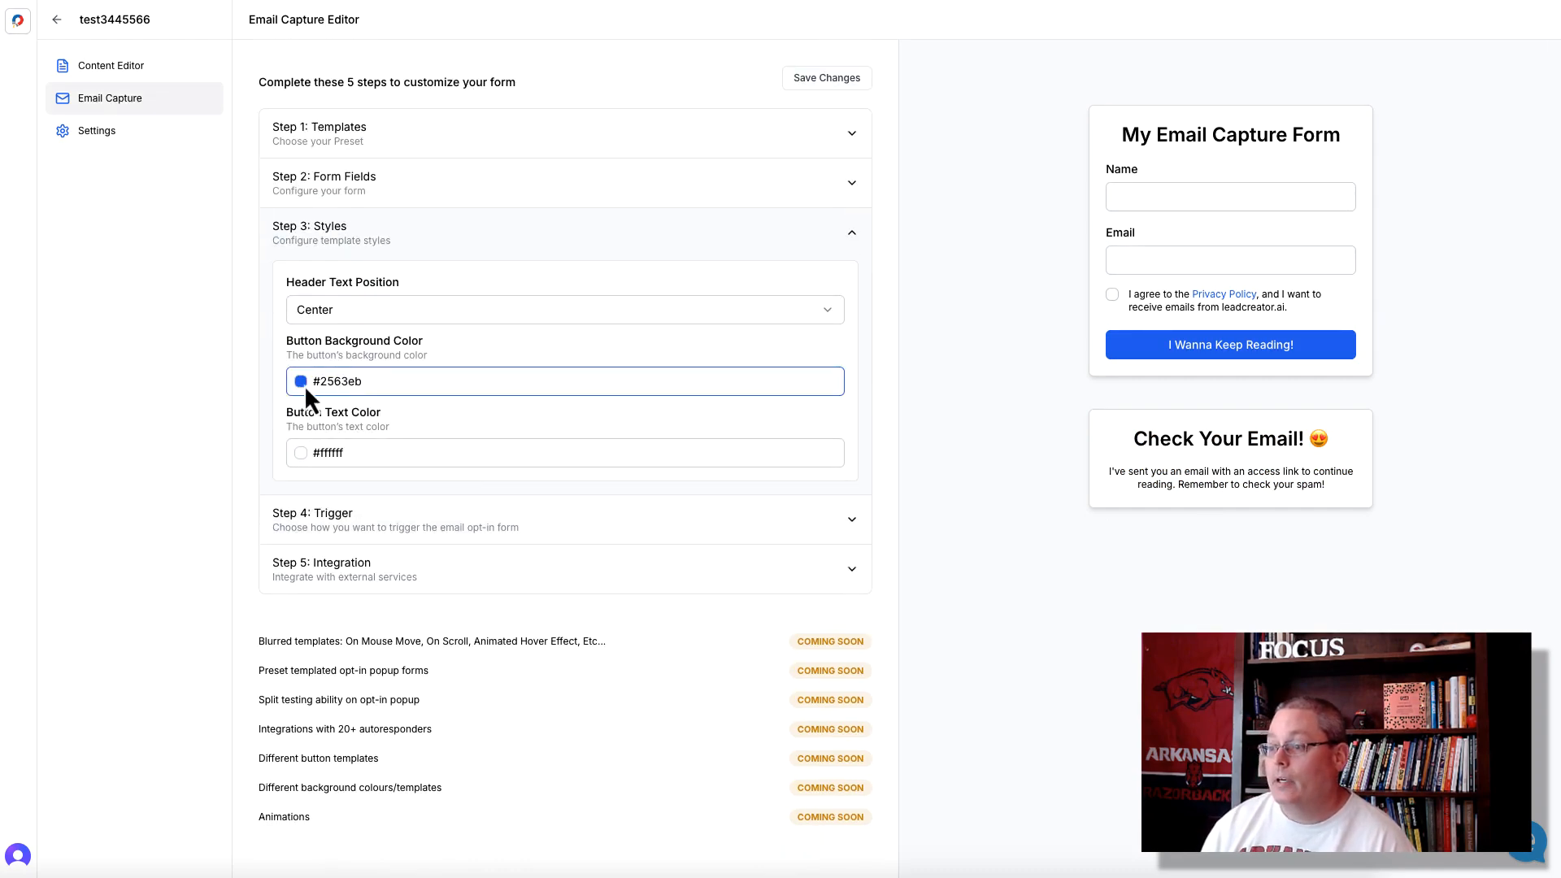
left_click(301, 381)
left_click_drag(322, 548, 365, 562)
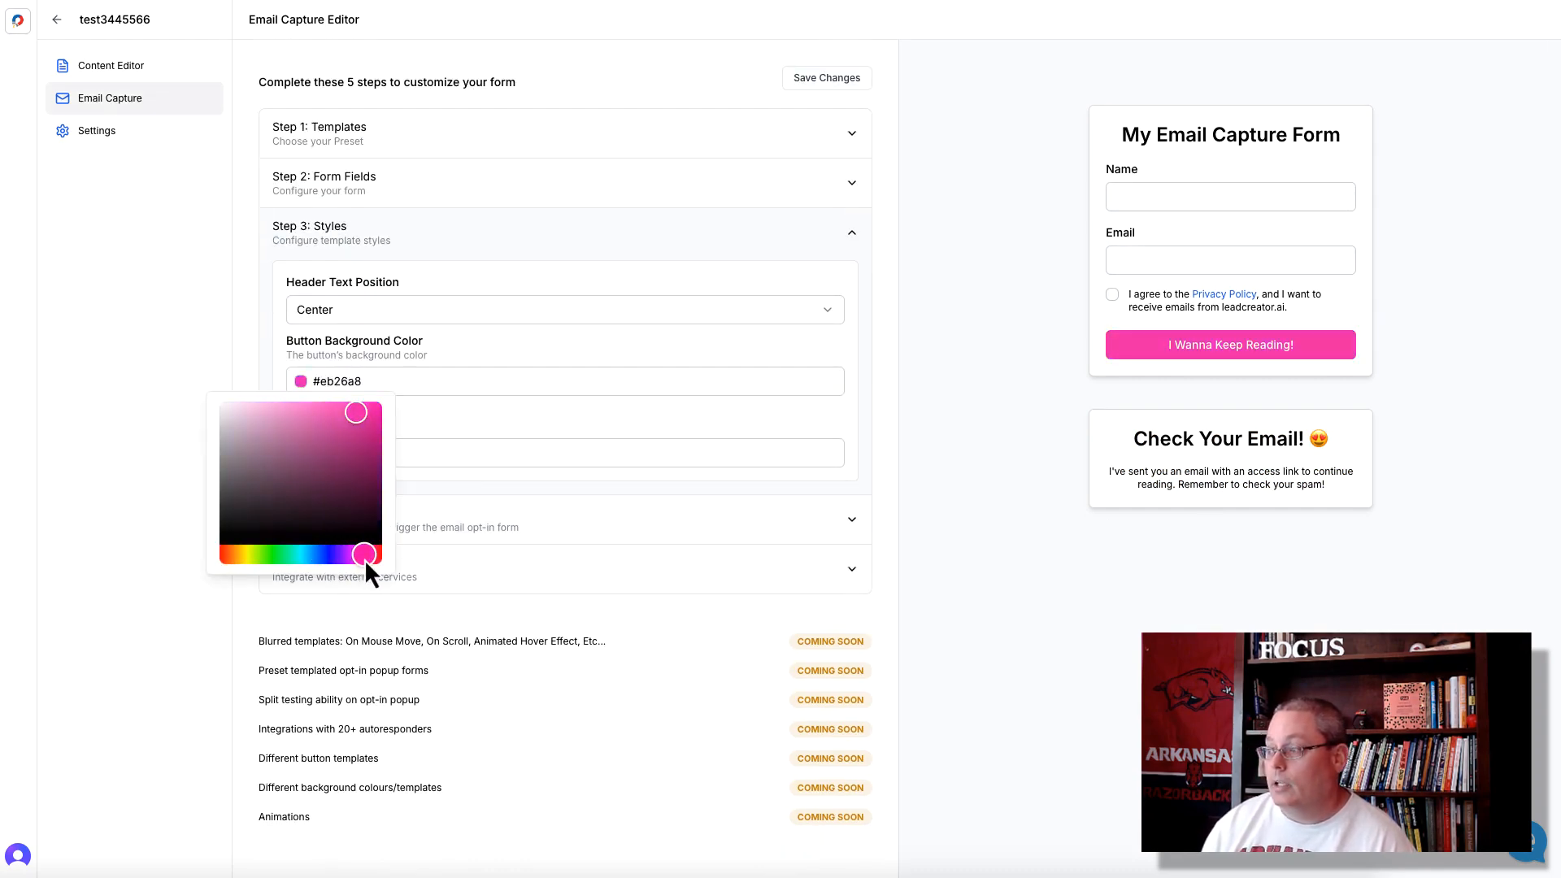
left_click(451, 376)
- Try the Left and Right header text positions on the email capture form and return to Center
left_click(400, 310)
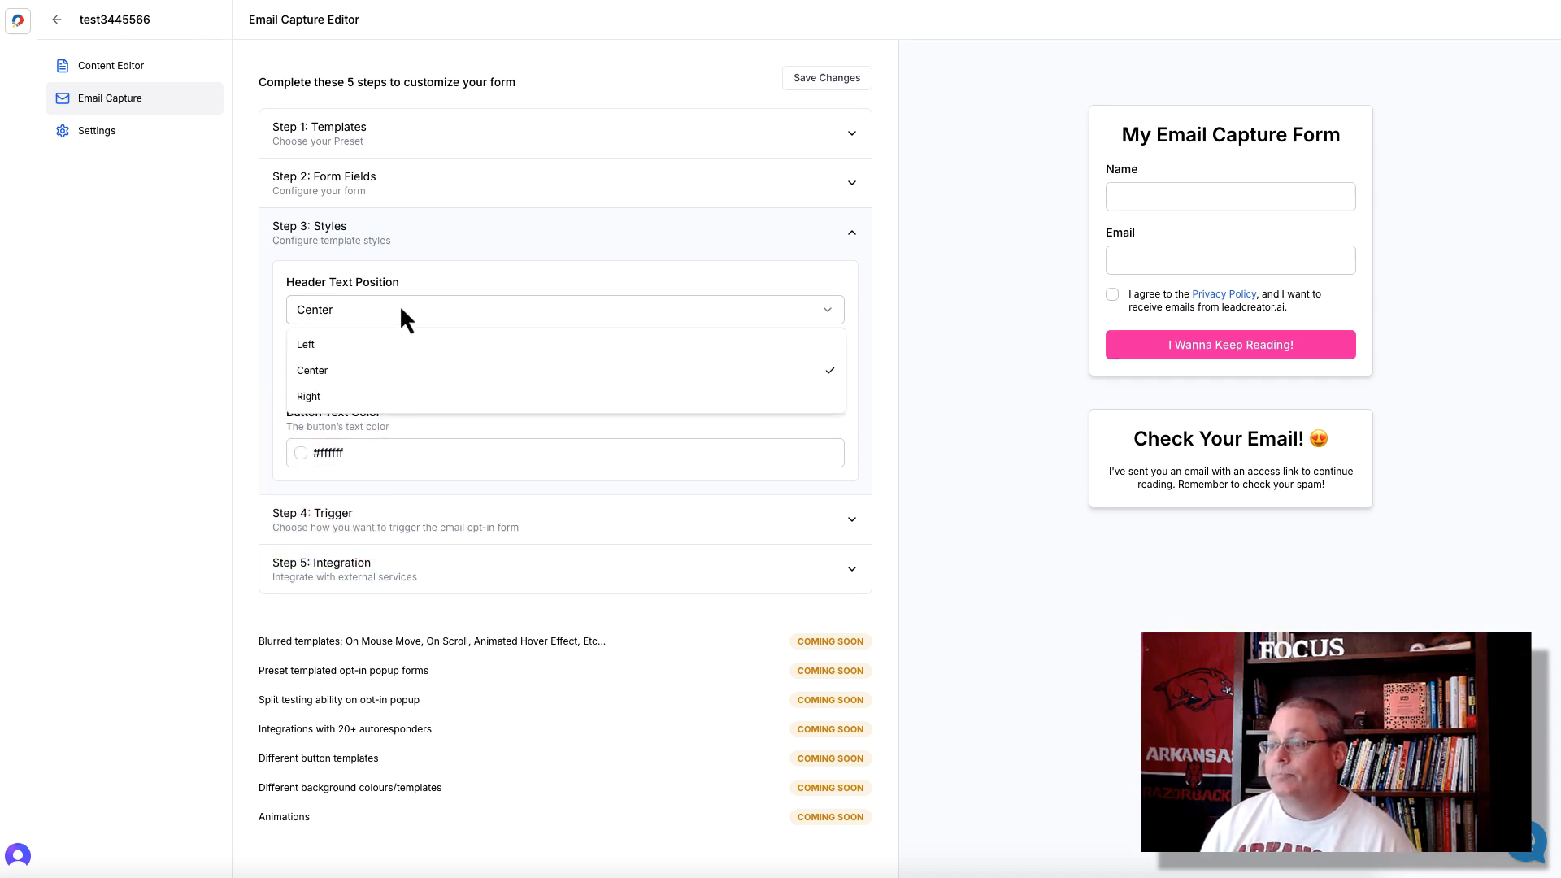
left_click(359, 343)
left_click(449, 319)
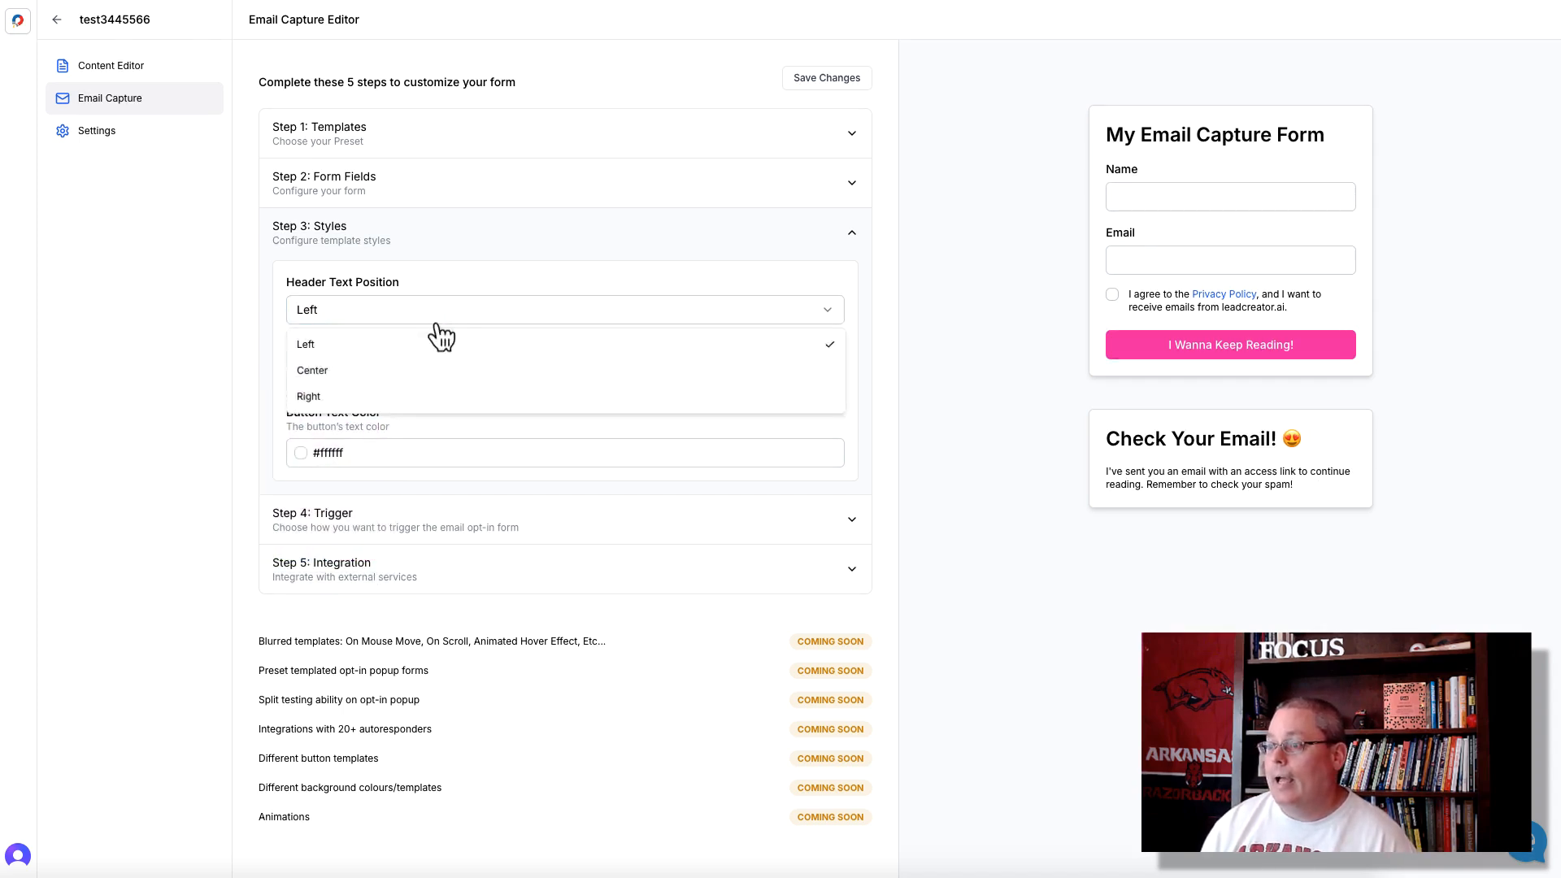
left_click(395, 398)
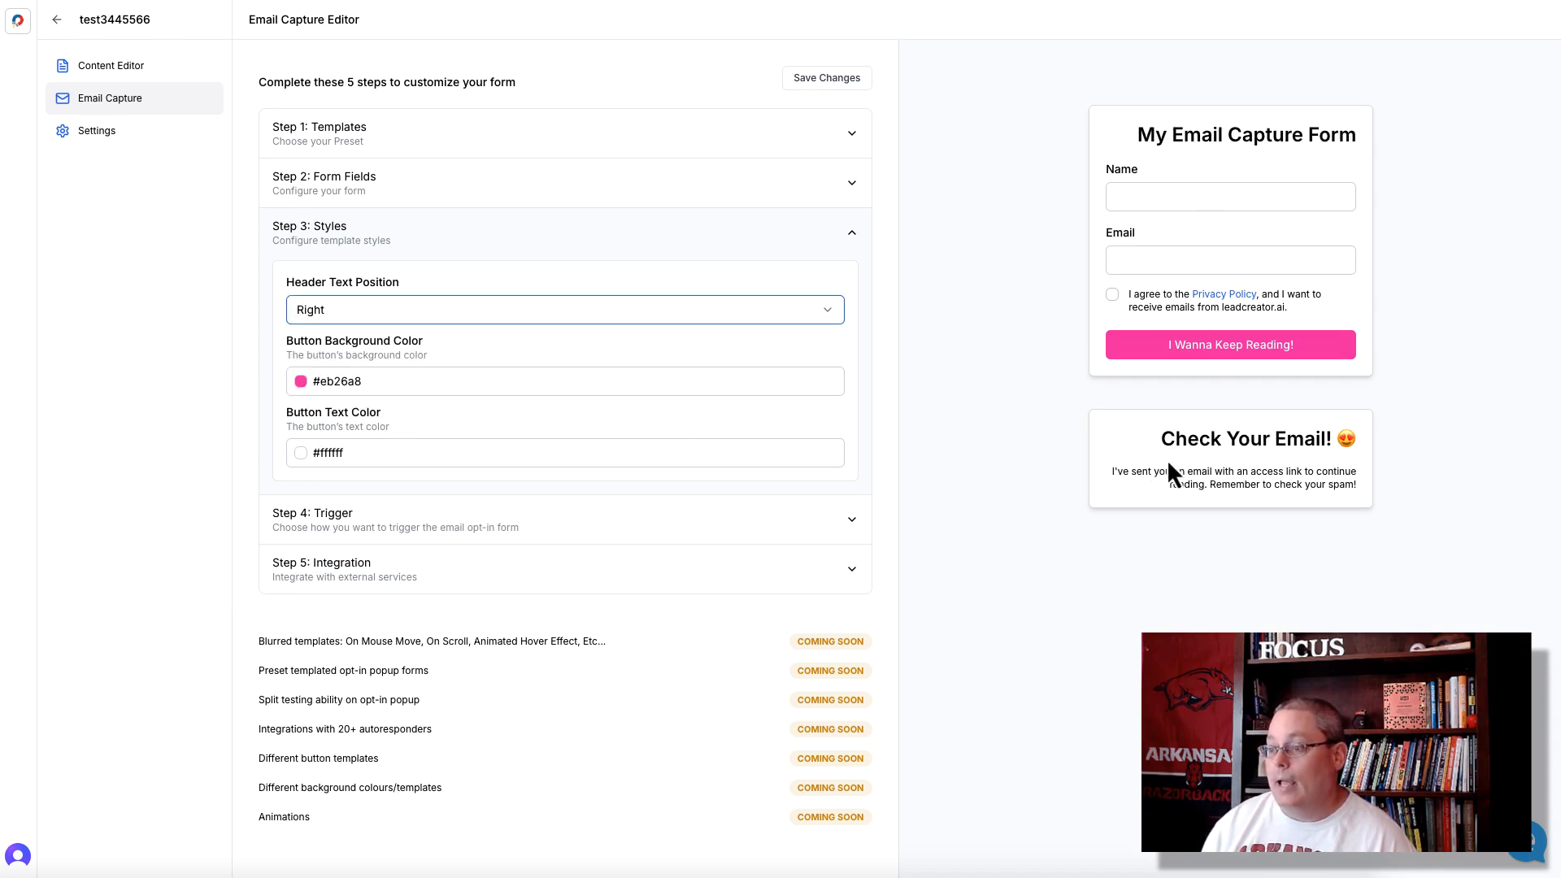
left_click(534, 317)
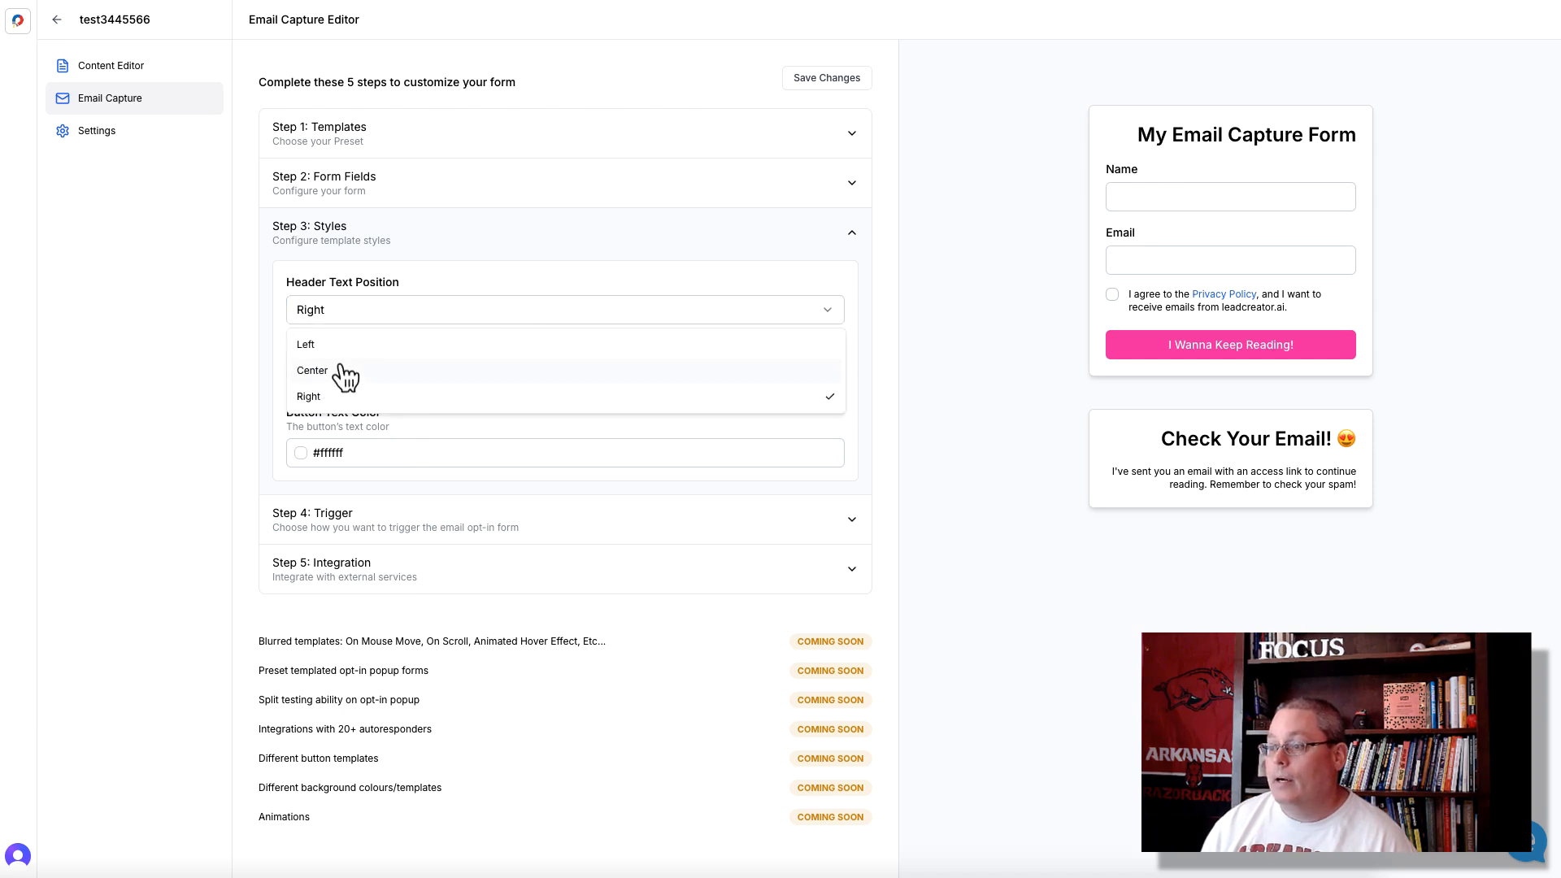
left_click(339, 366)
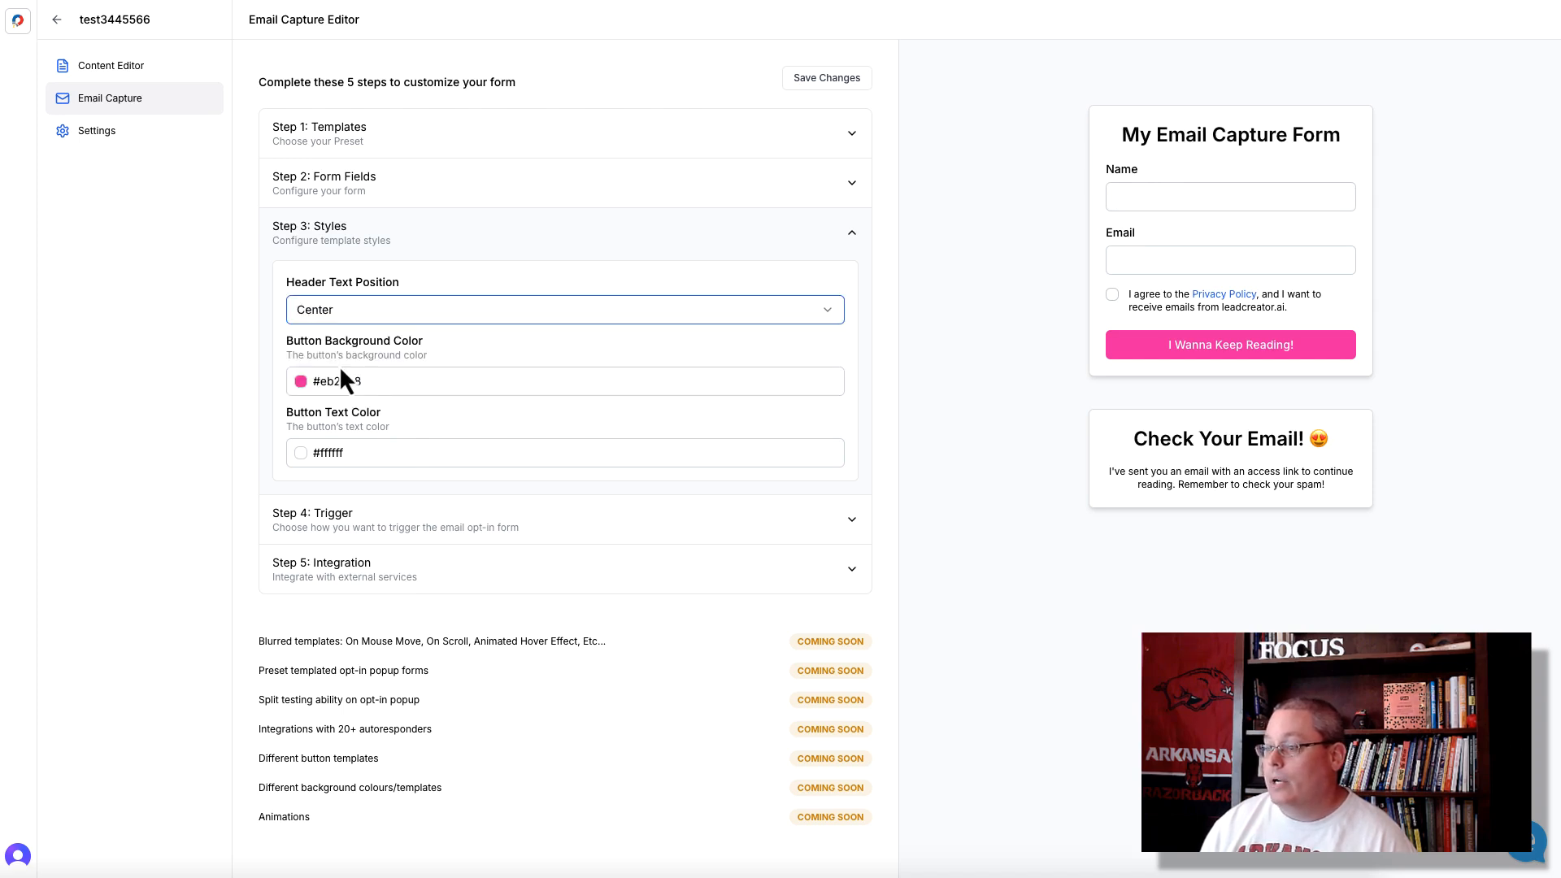
- Set the email capture form's trigger to On Mouse Scroll
left_click(532, 530)
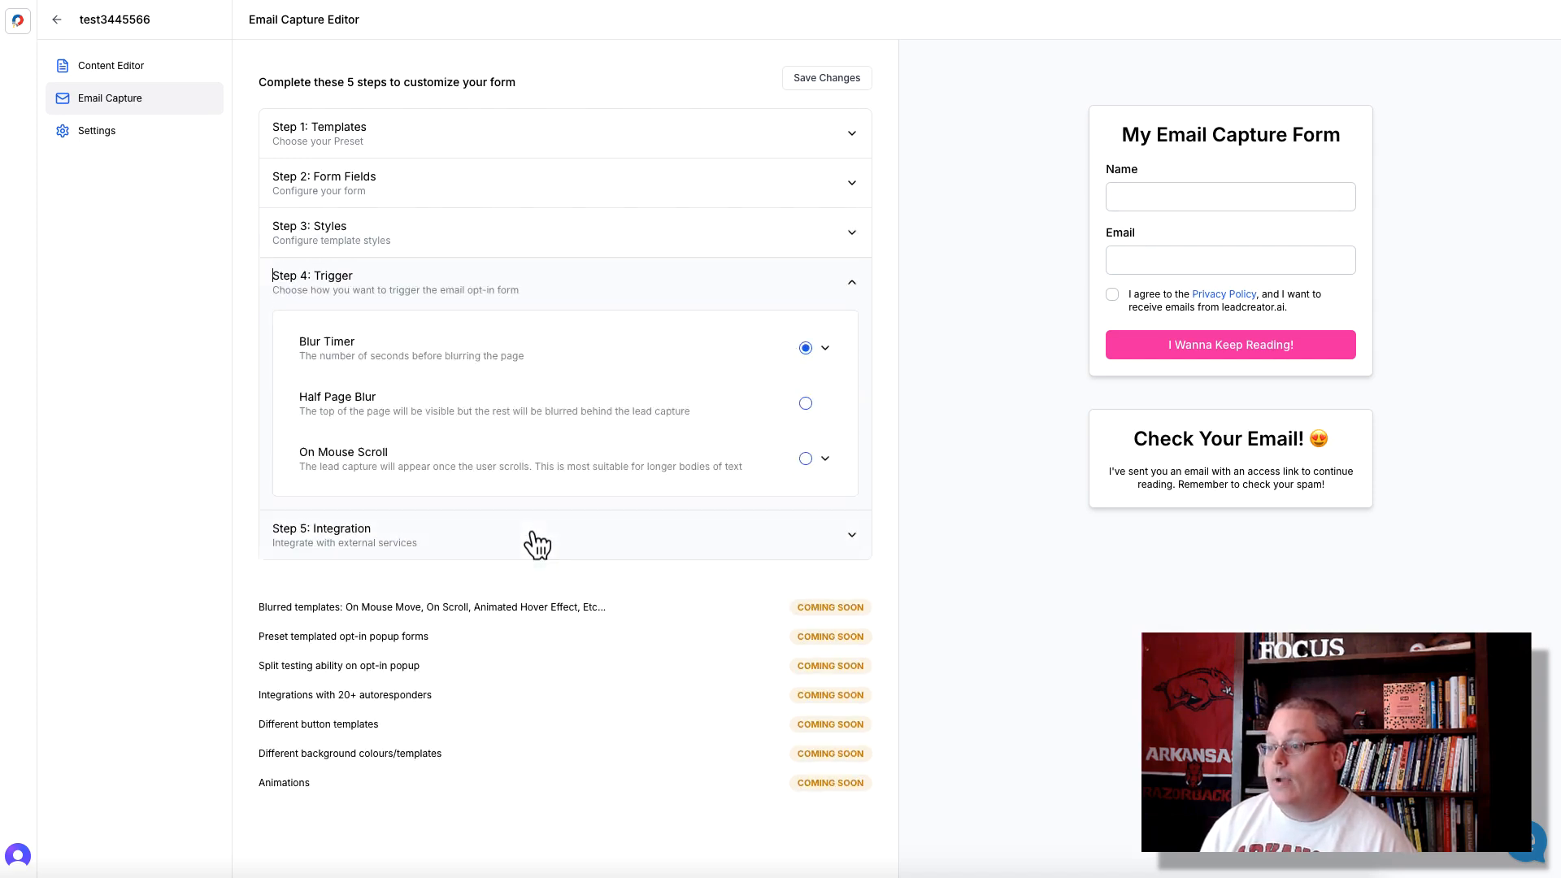
left_click(806, 458)
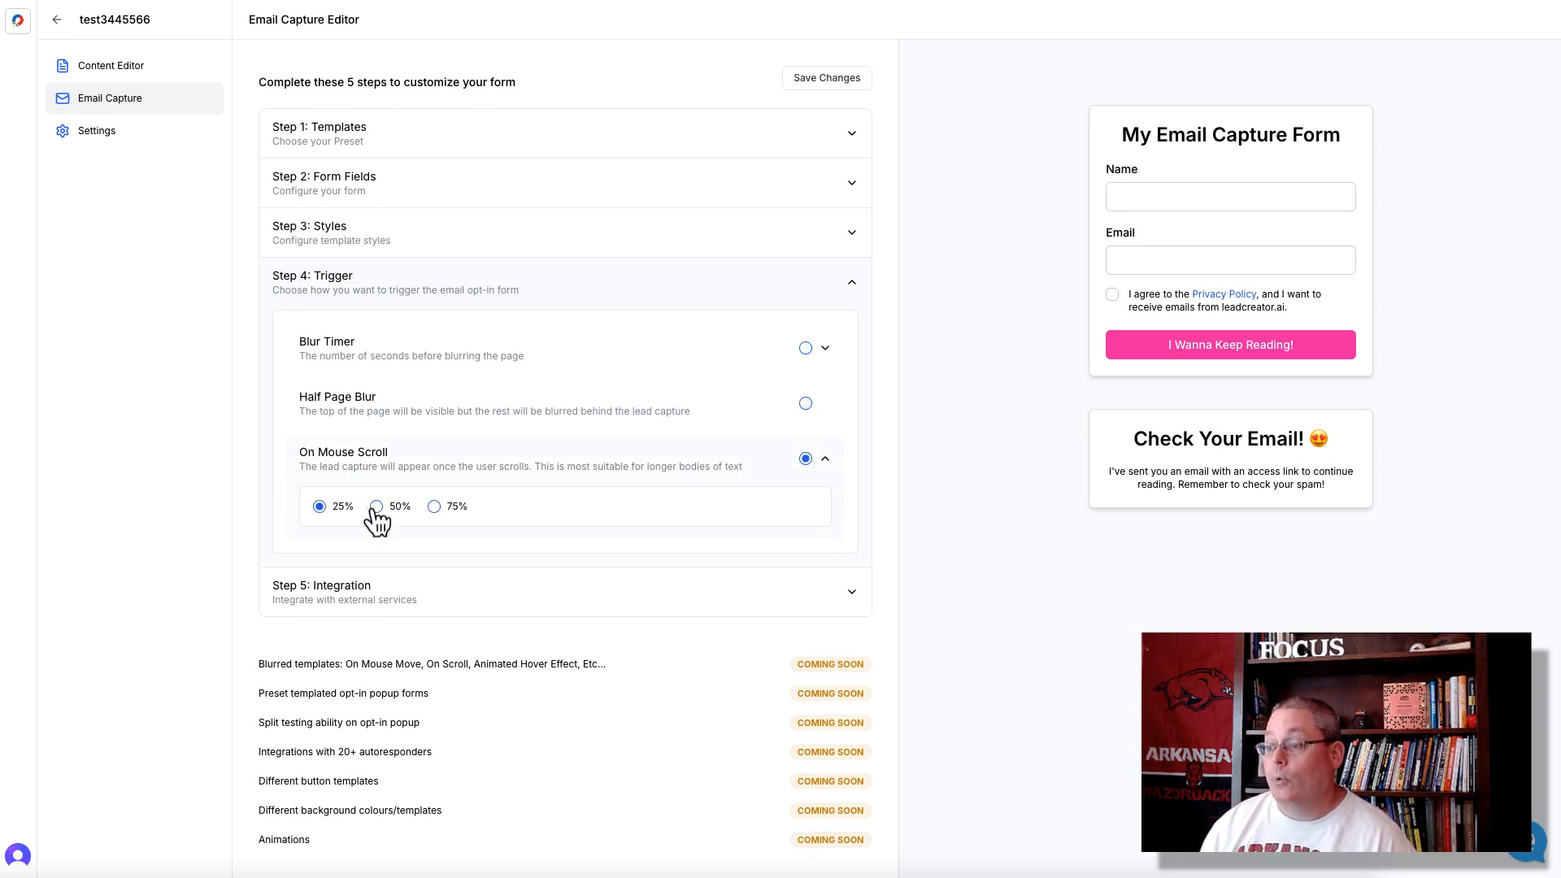
- Select GetResponse as the email integration, load its lists and browse them without choosing one
left_click(443, 603)
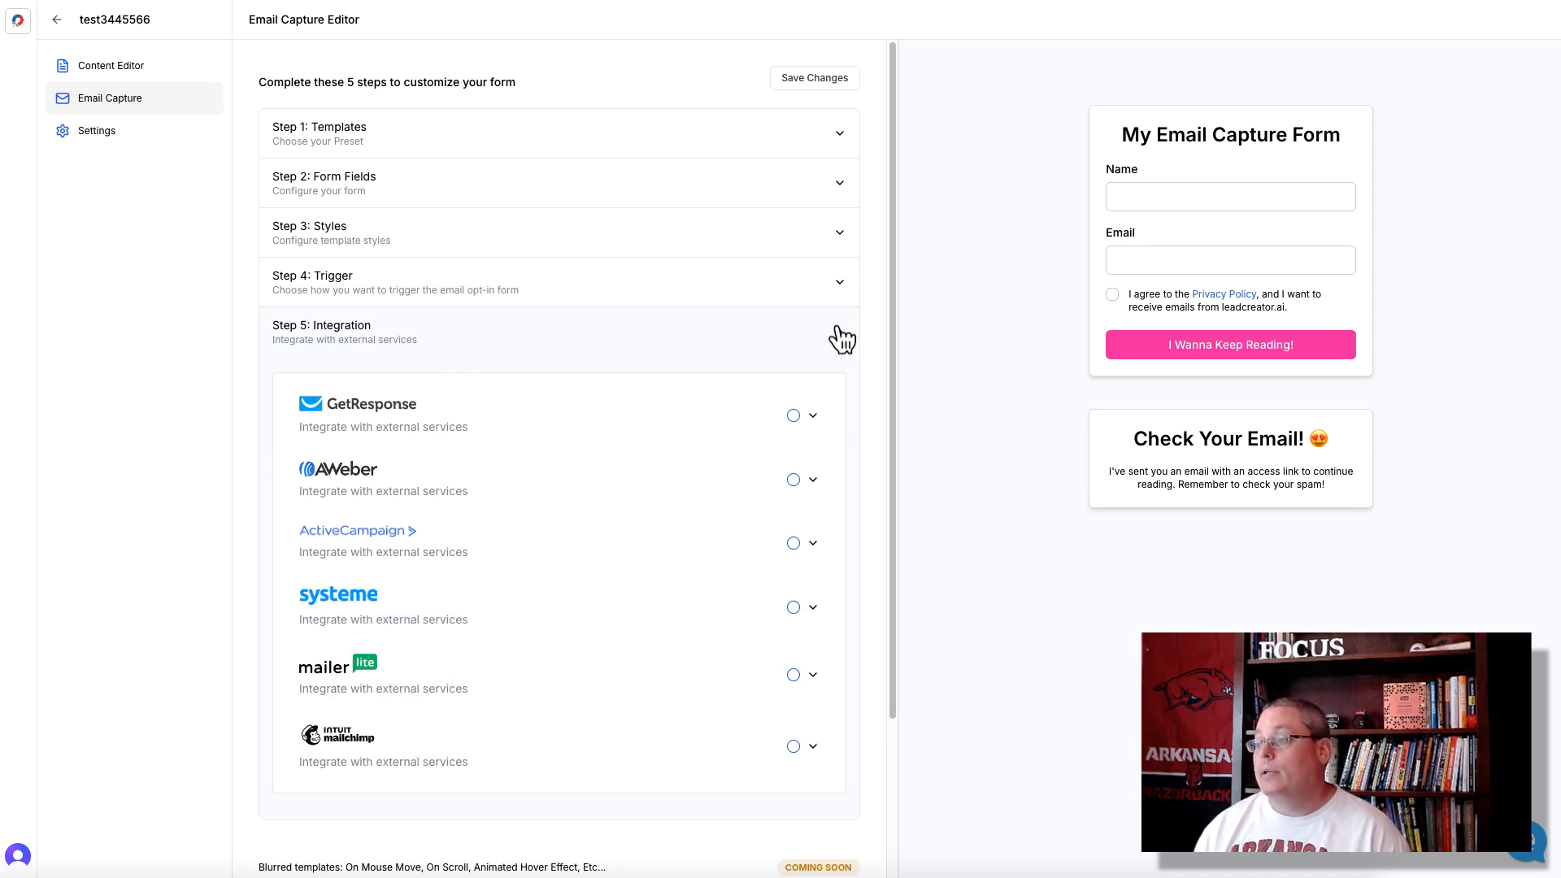
left_click(793, 416)
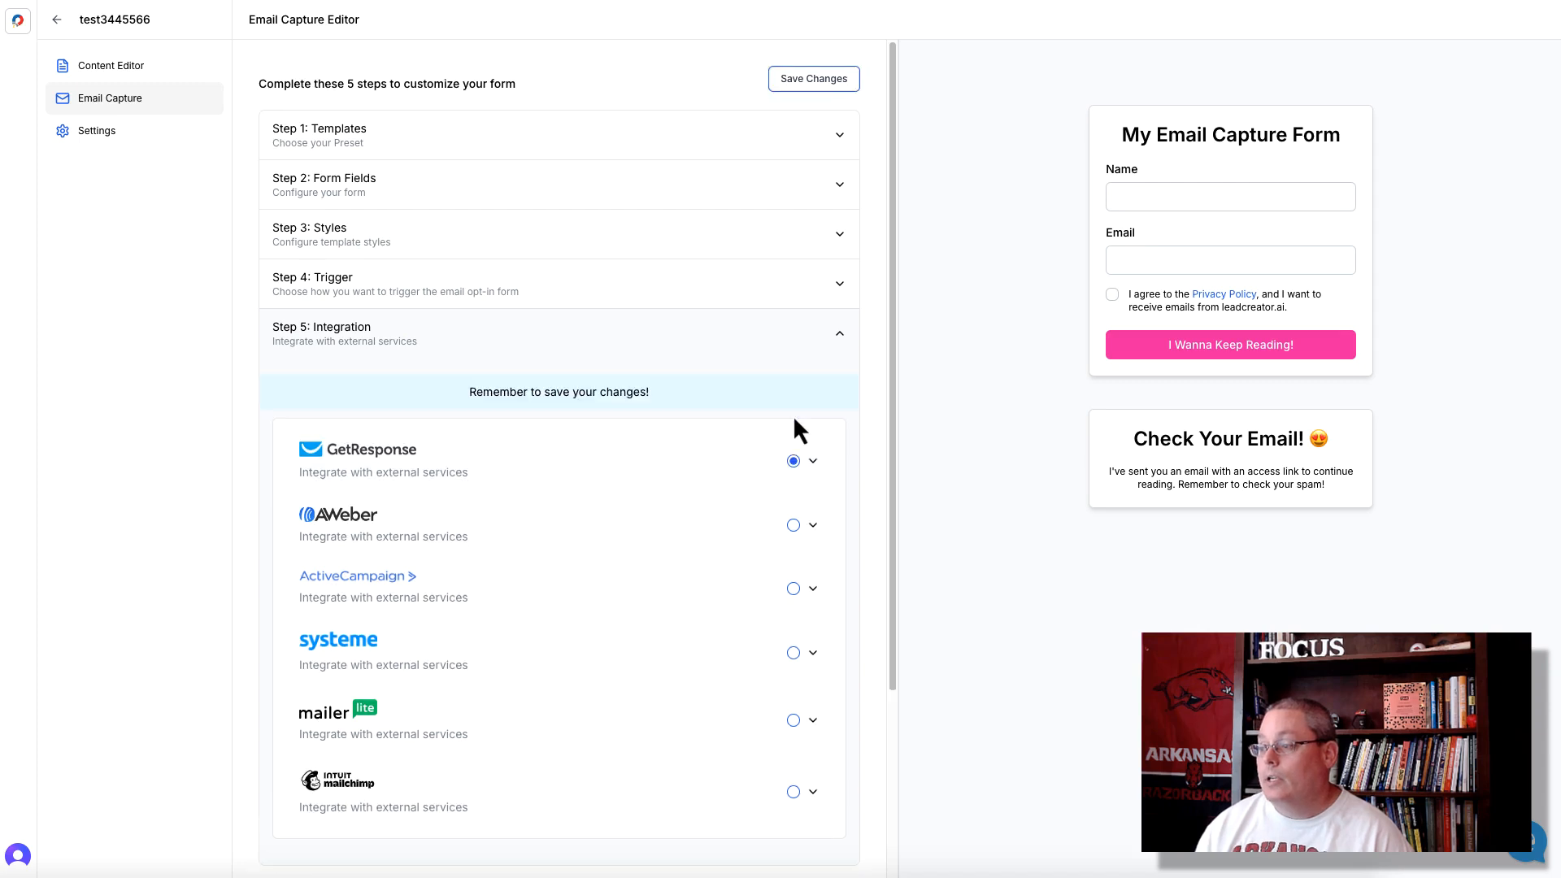
left_click(812, 463)
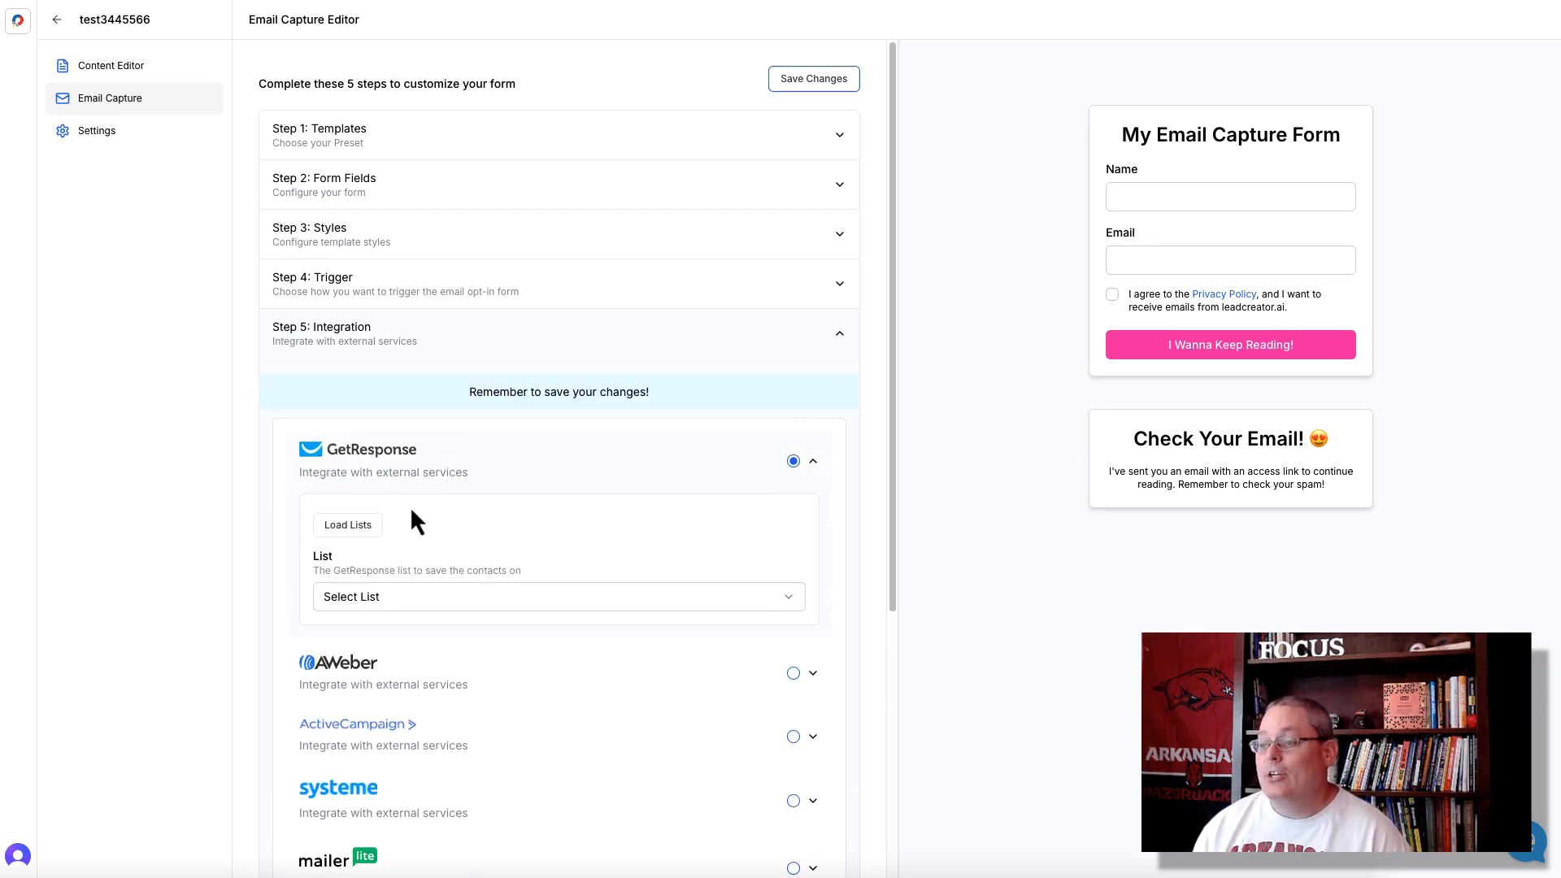
left_click(366, 525)
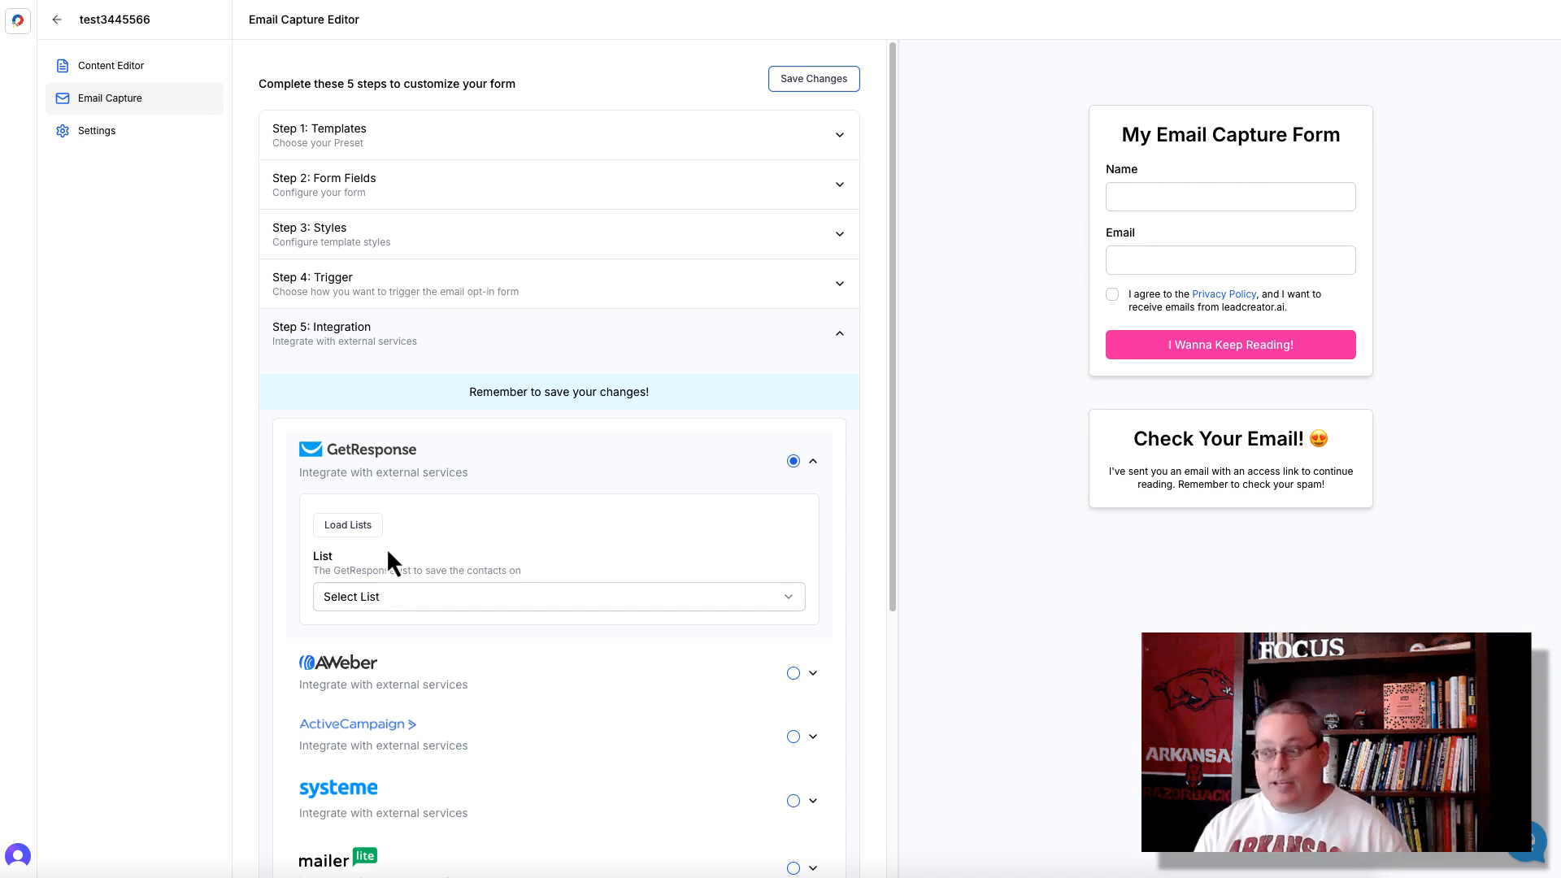
left_click(423, 597)
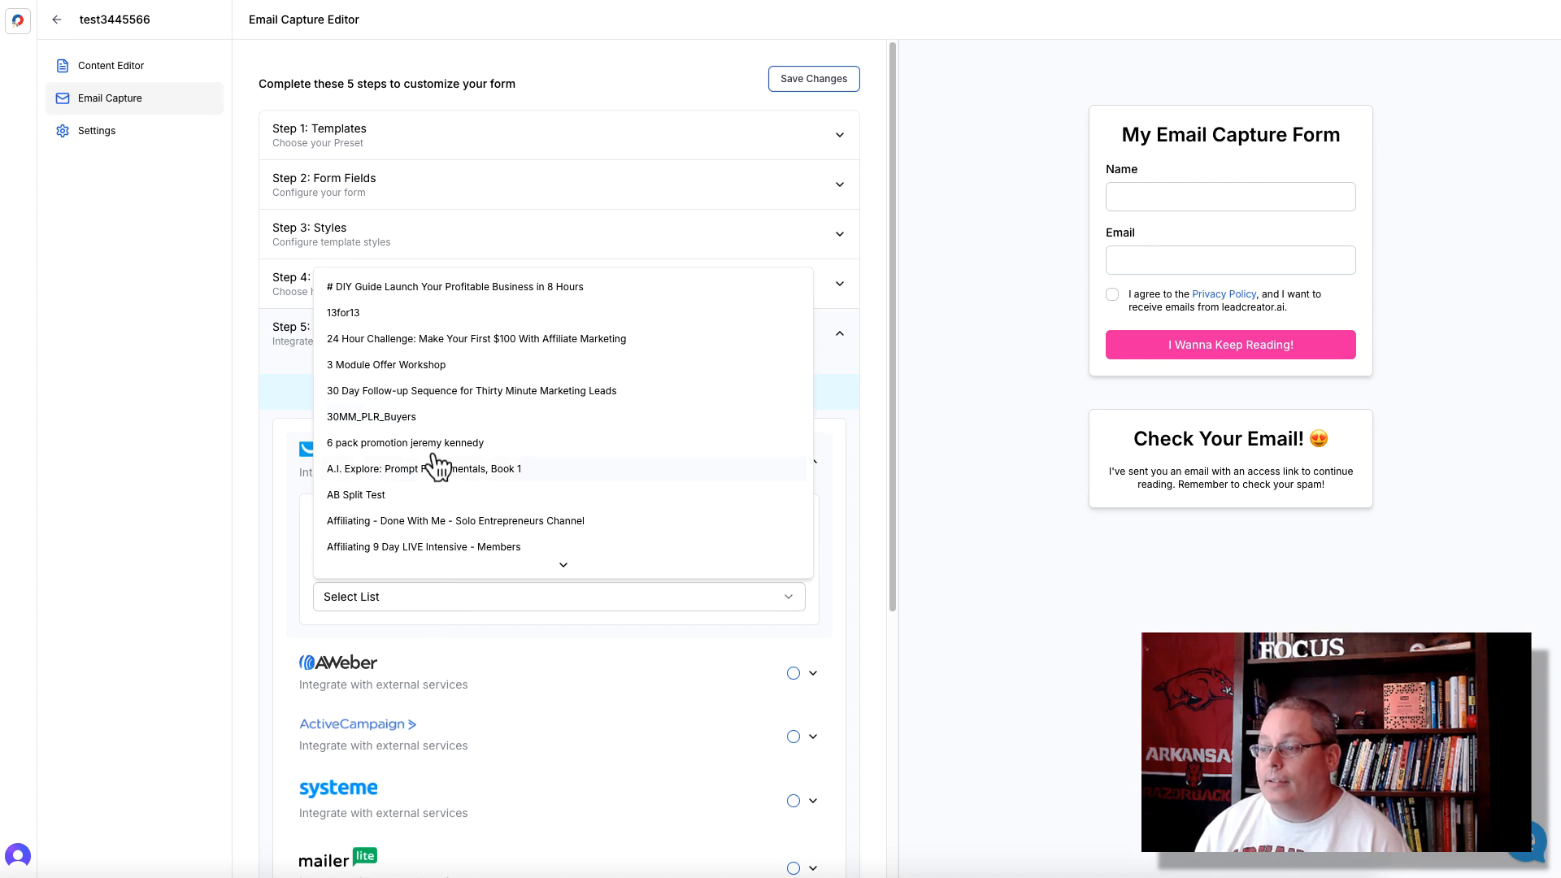
left_click(285, 522)
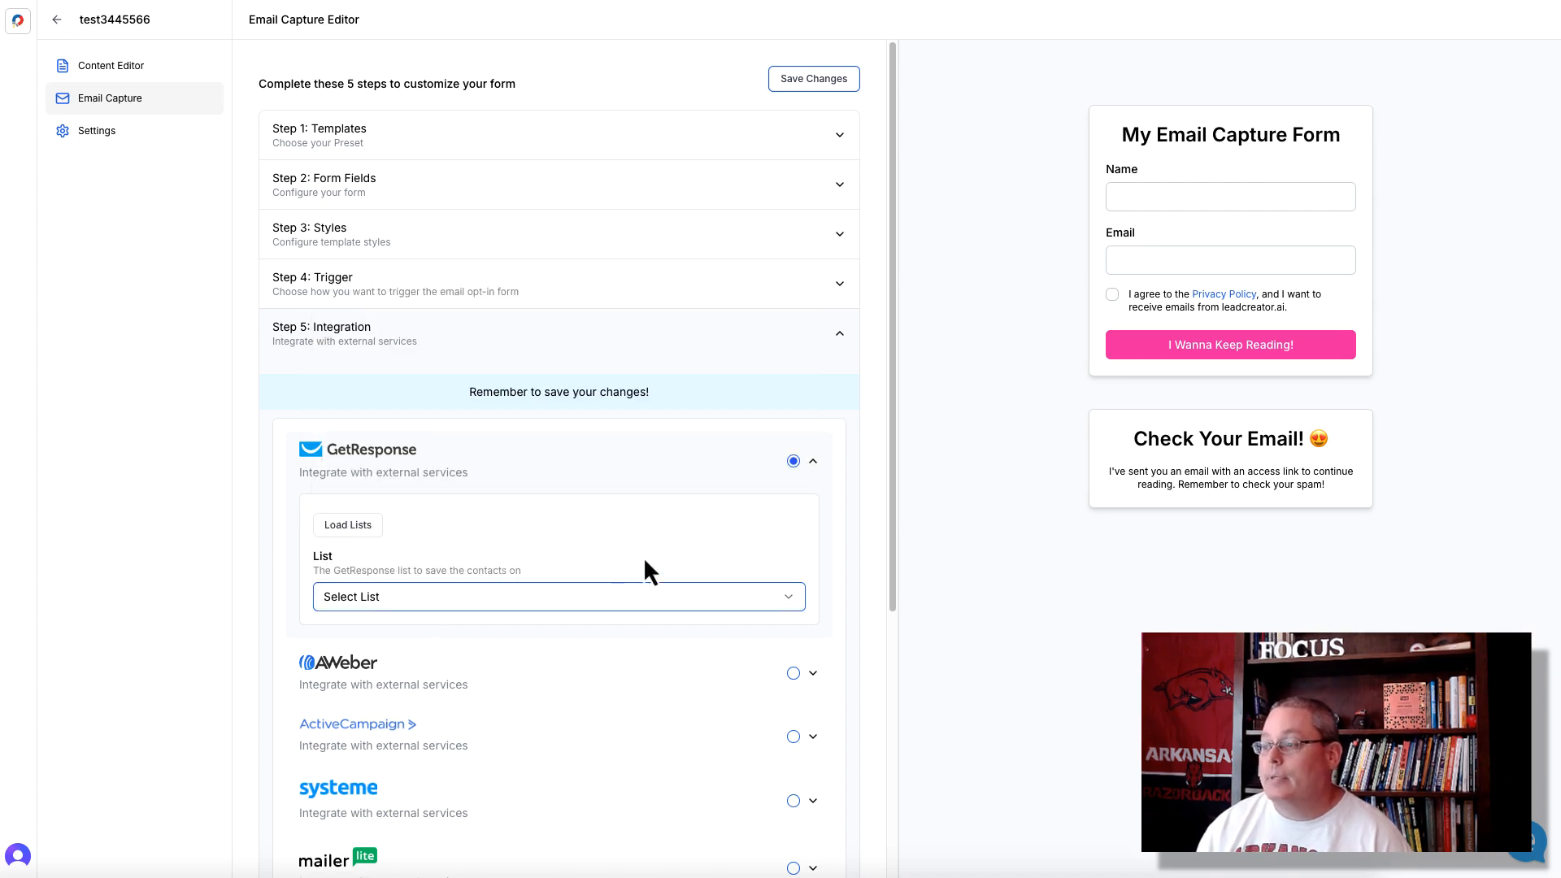
scroll(645, 561, "down", 2)
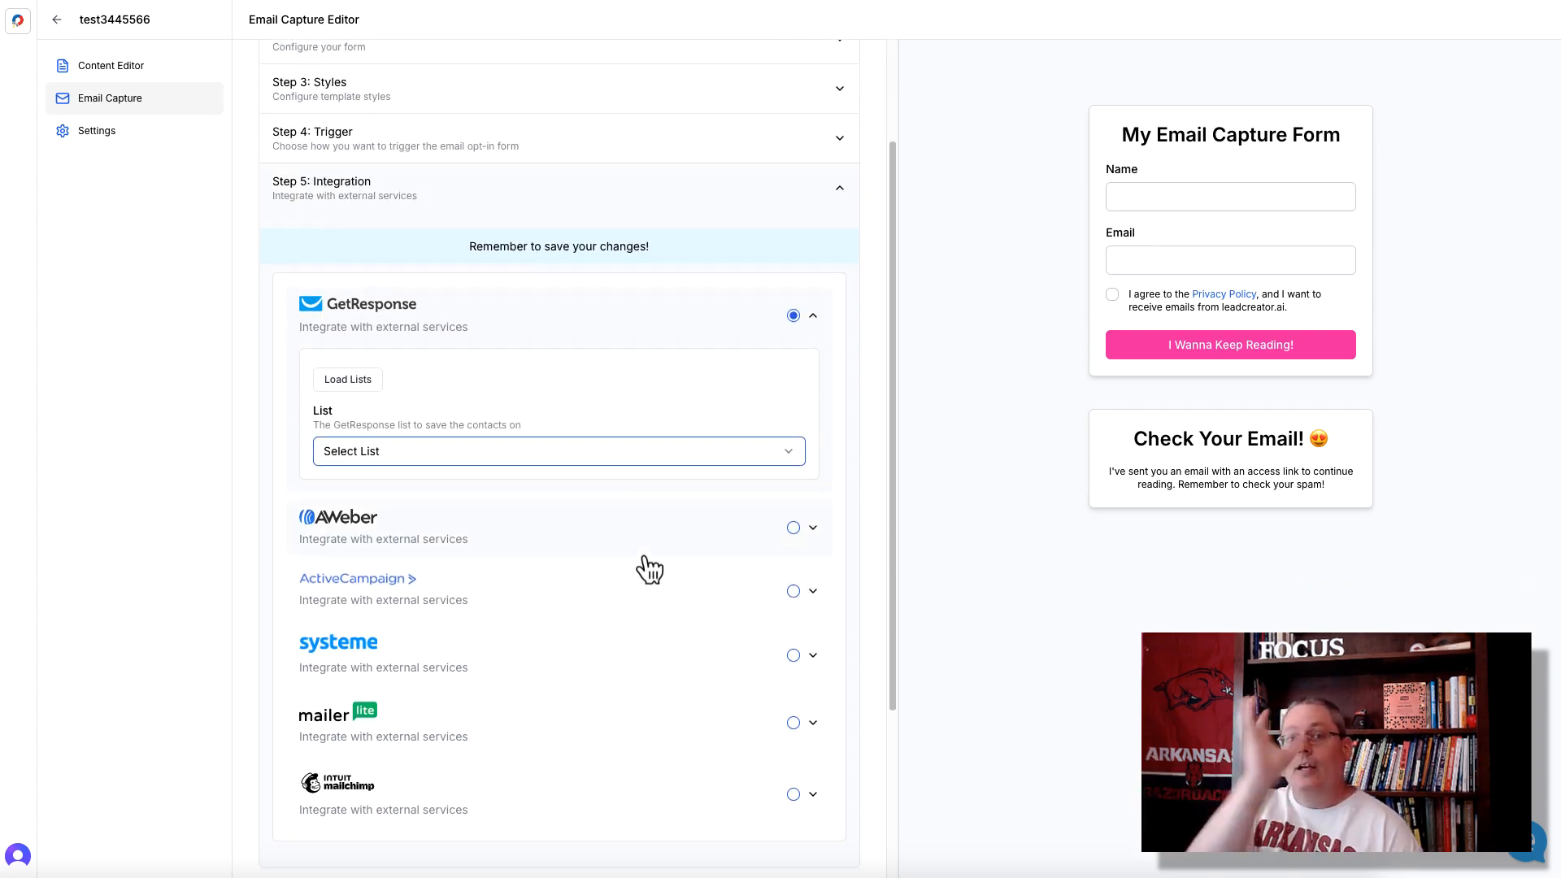
- Collapse the integration settings, try to save the email capture changes and highlight the coming-soon features
left_click(846, 205)
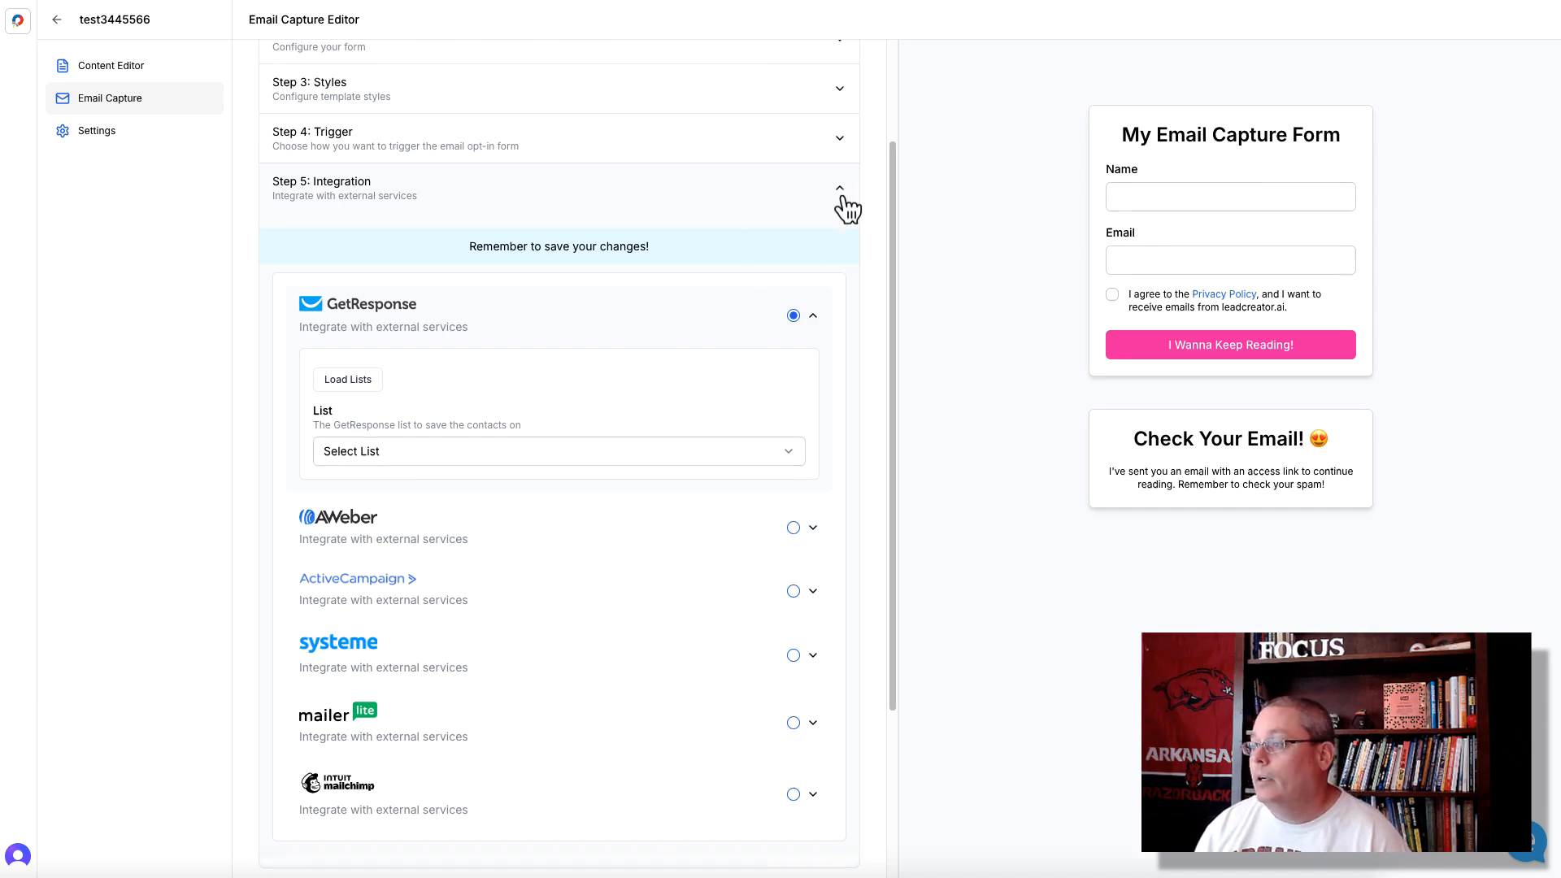
left_click(795, 82)
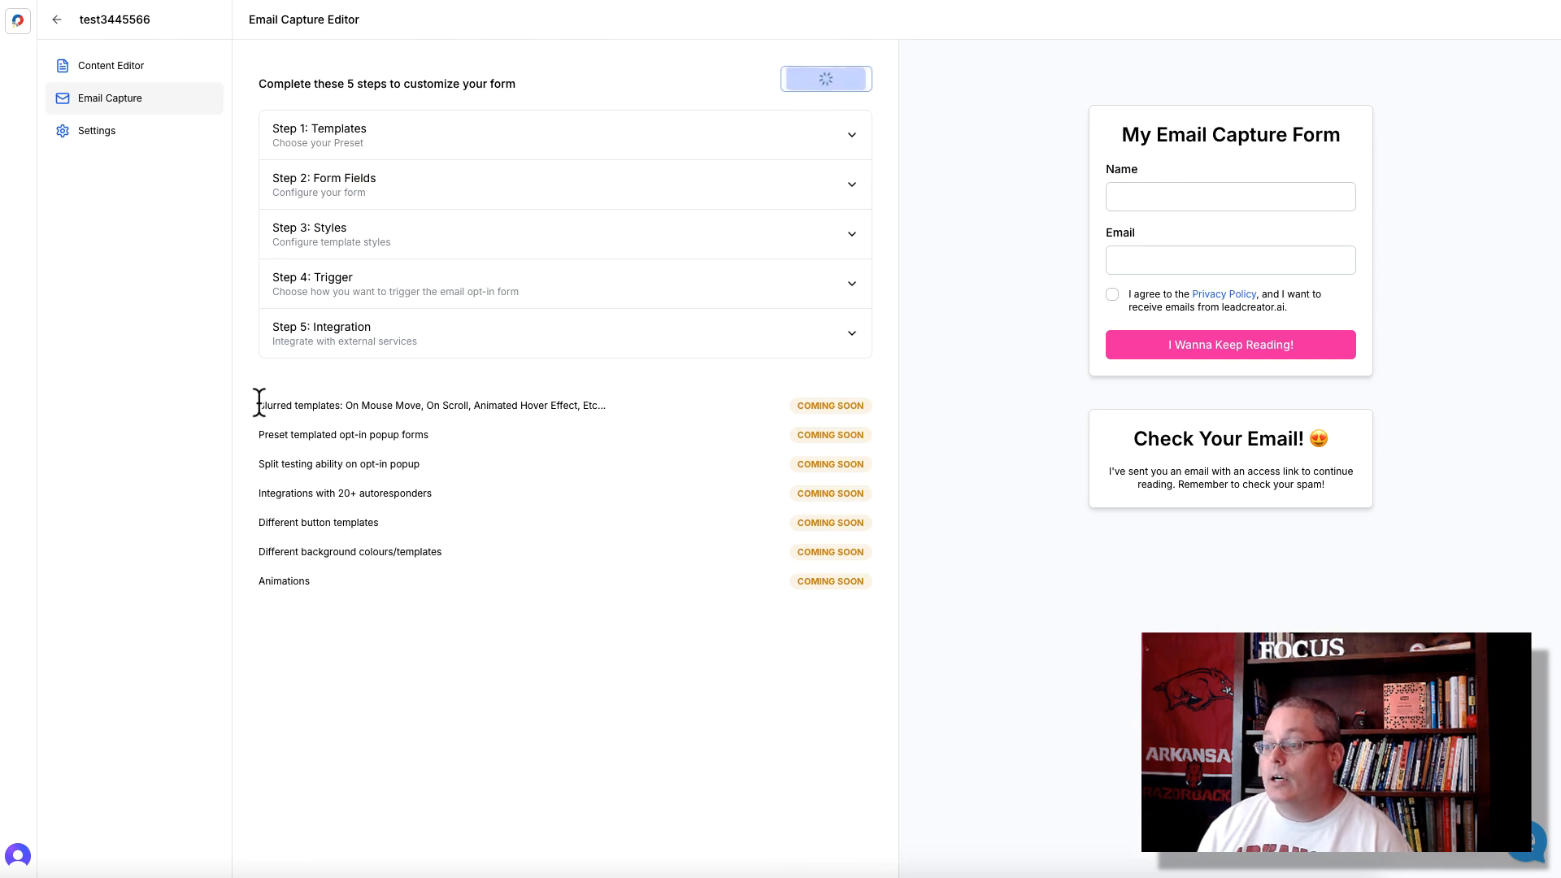
left_click_drag(257, 405, 460, 589)
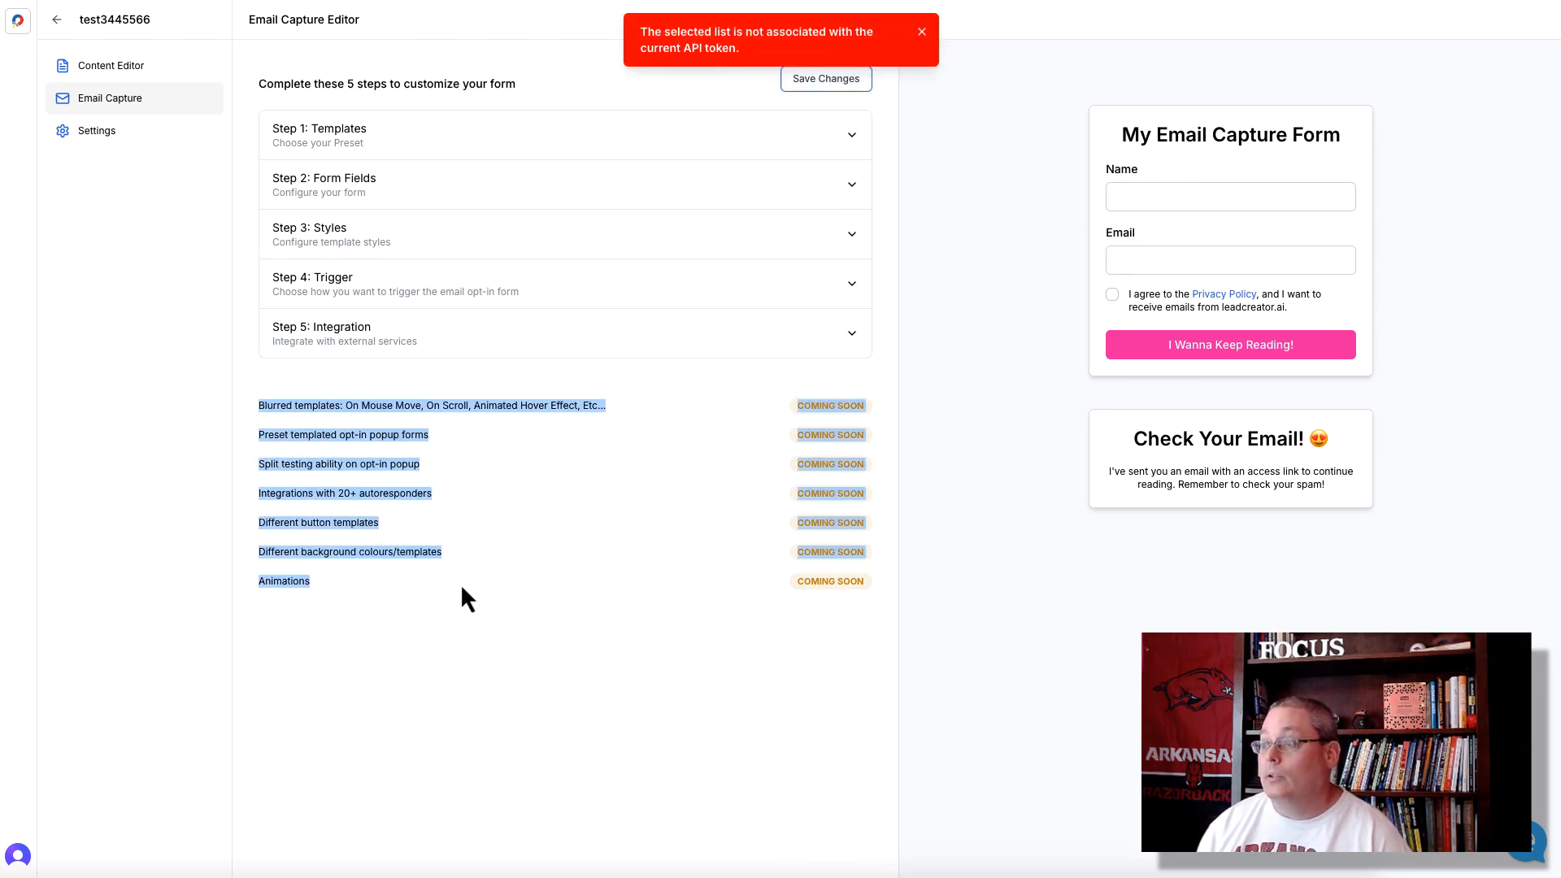
- Set the GetResponse integration's list to 13for13, save the email capture form and check the saved list selection
left_click(493, 549)
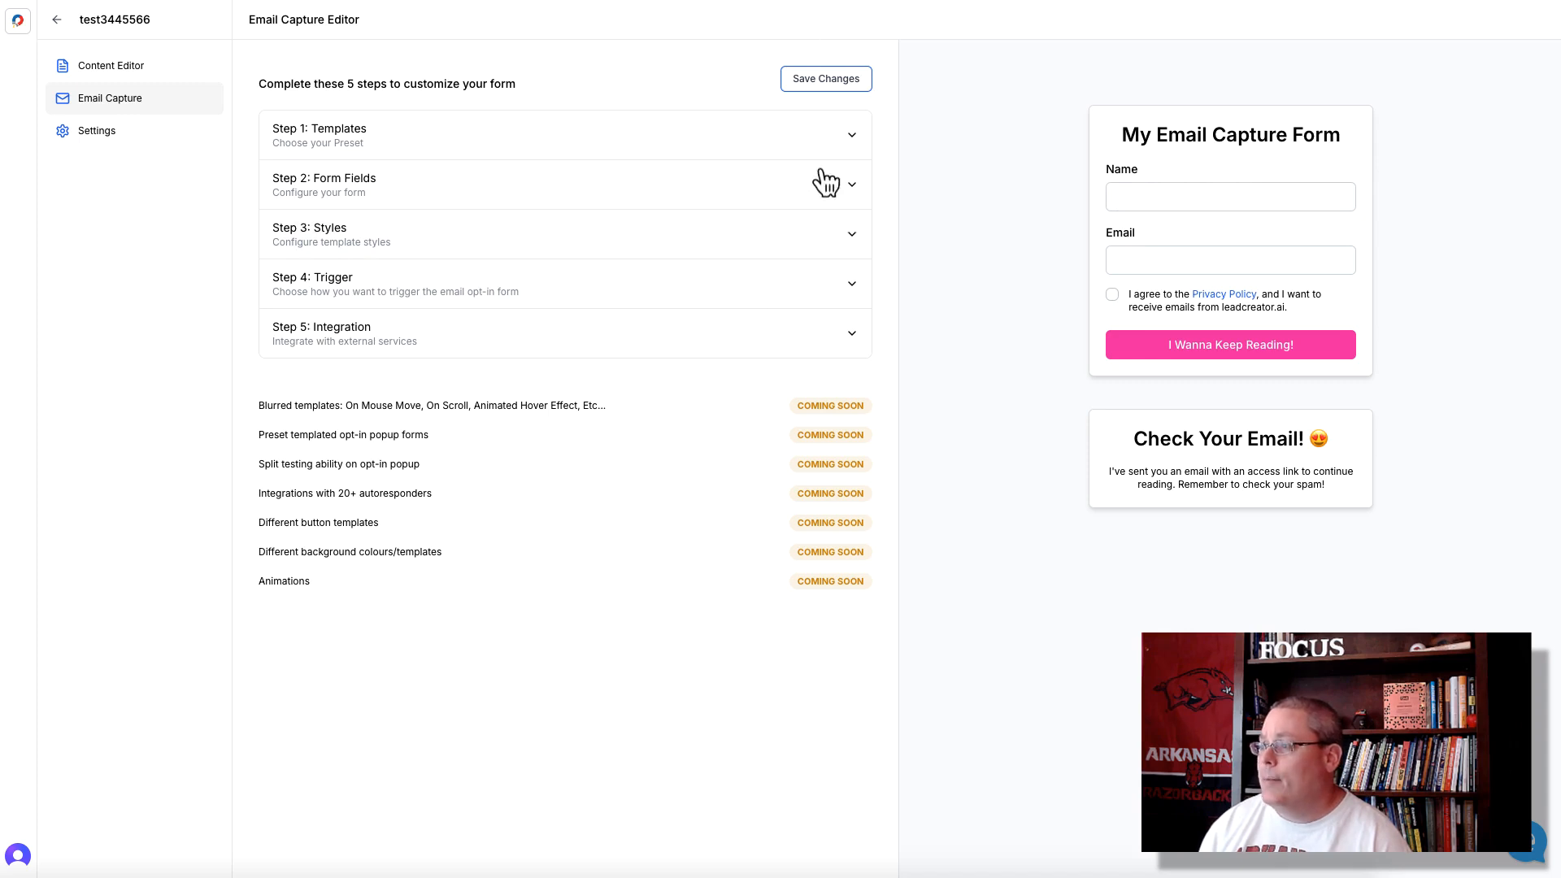
left_click(851, 335)
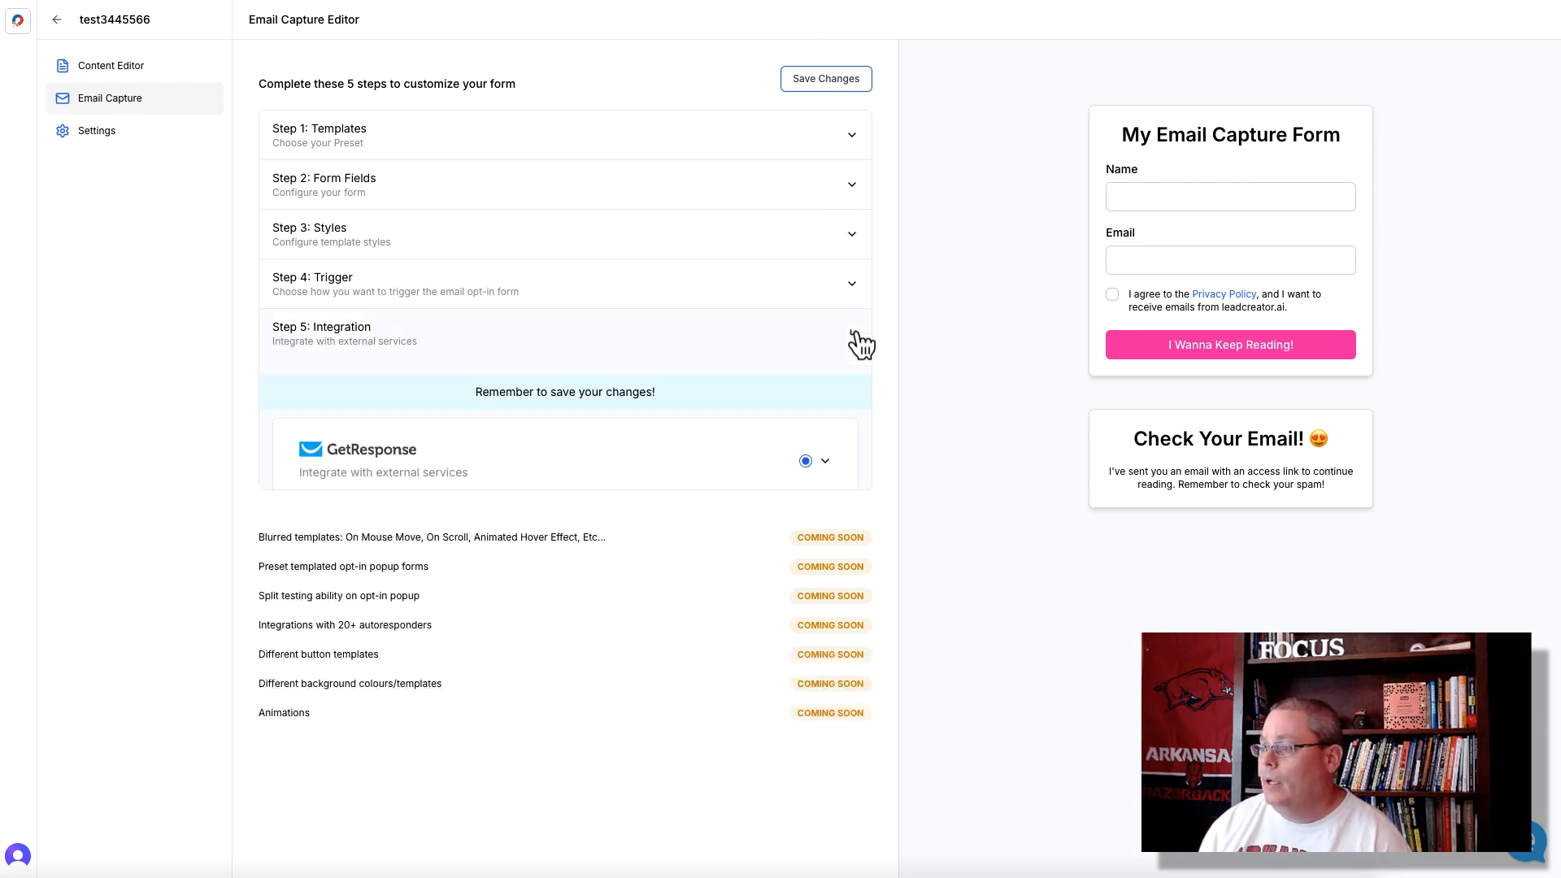
left_click(813, 464)
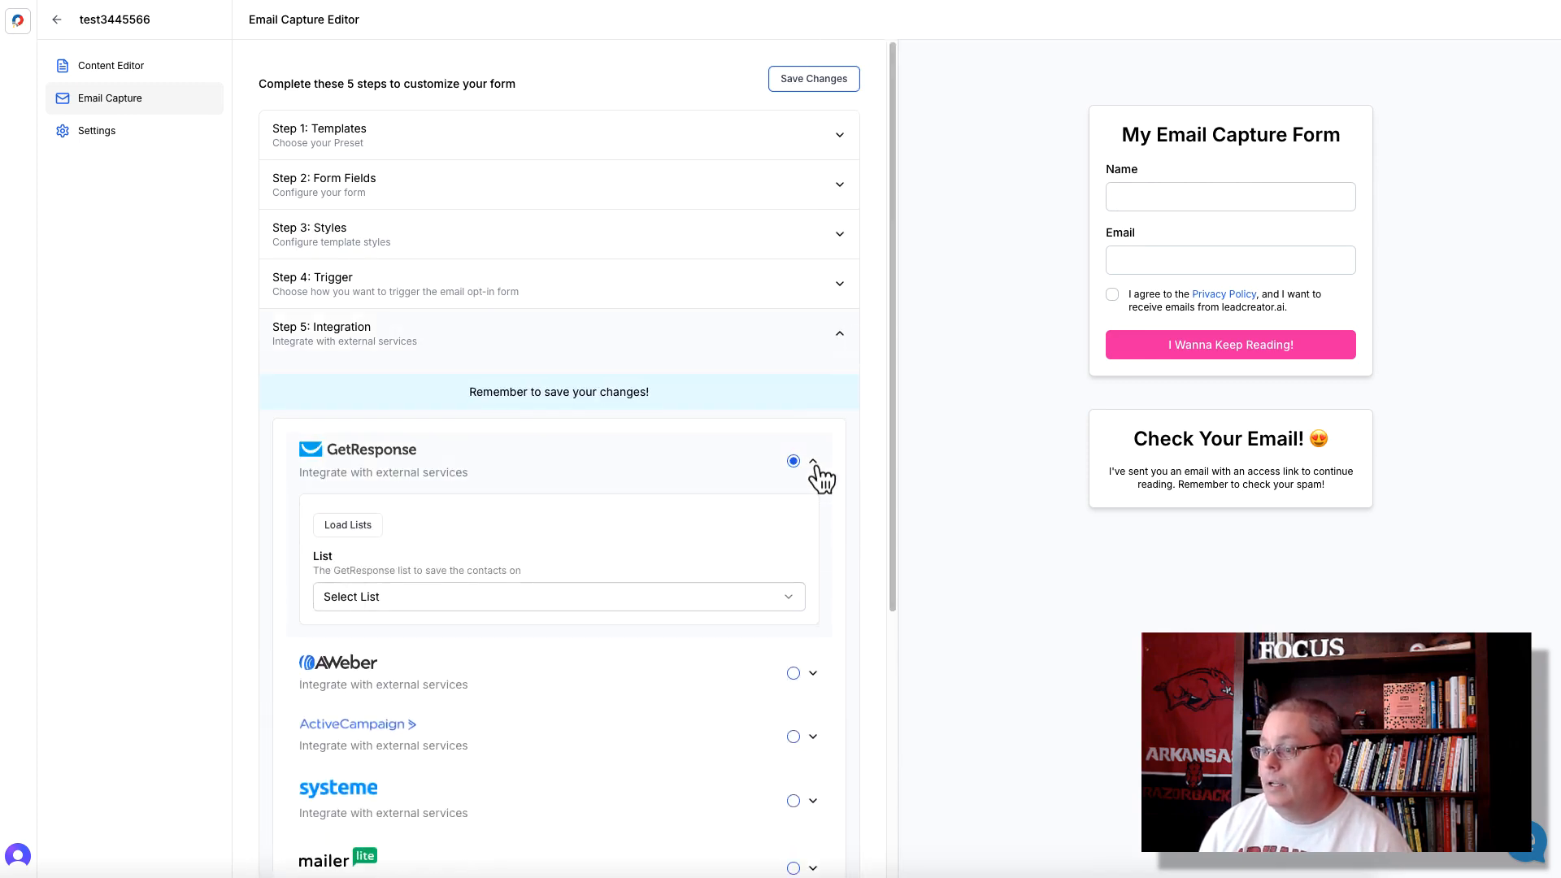
left_click(388, 602)
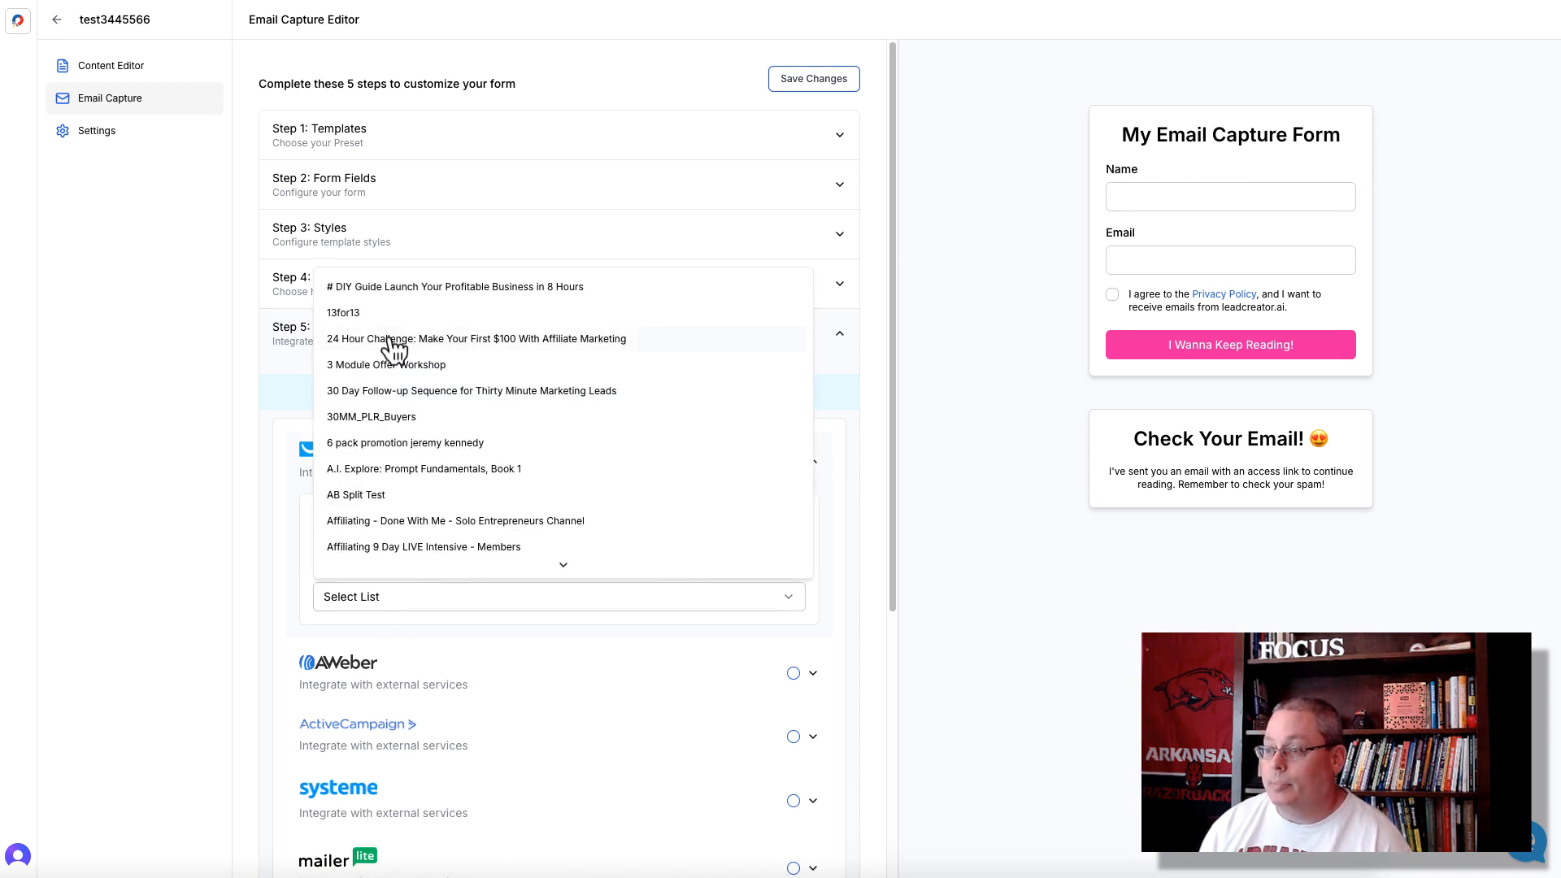
left_click(380, 316)
left_click(300, 491)
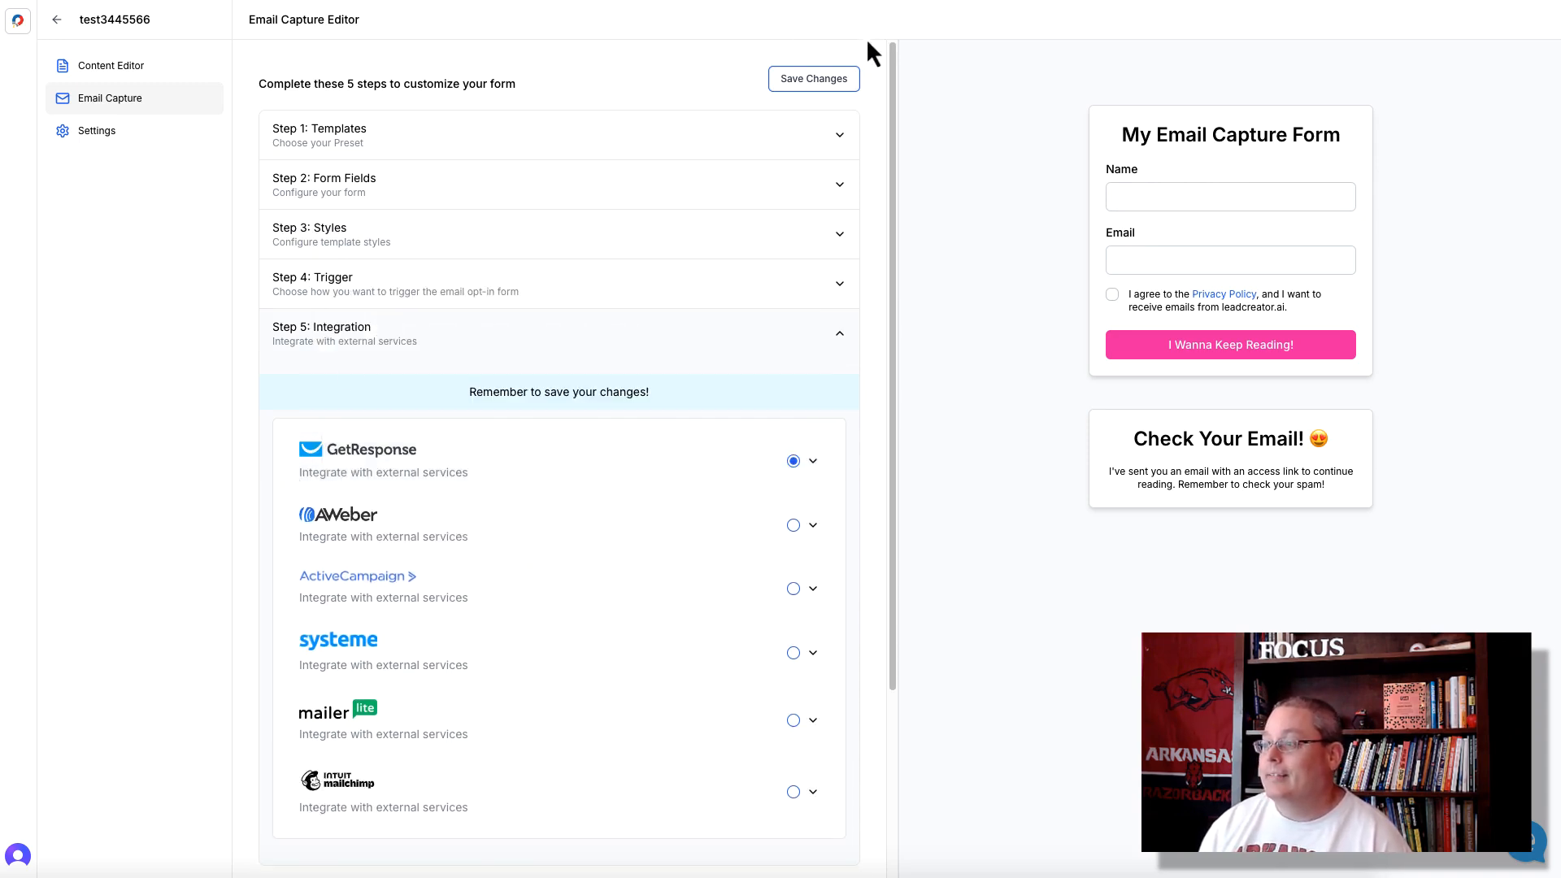
left_click(807, 81)
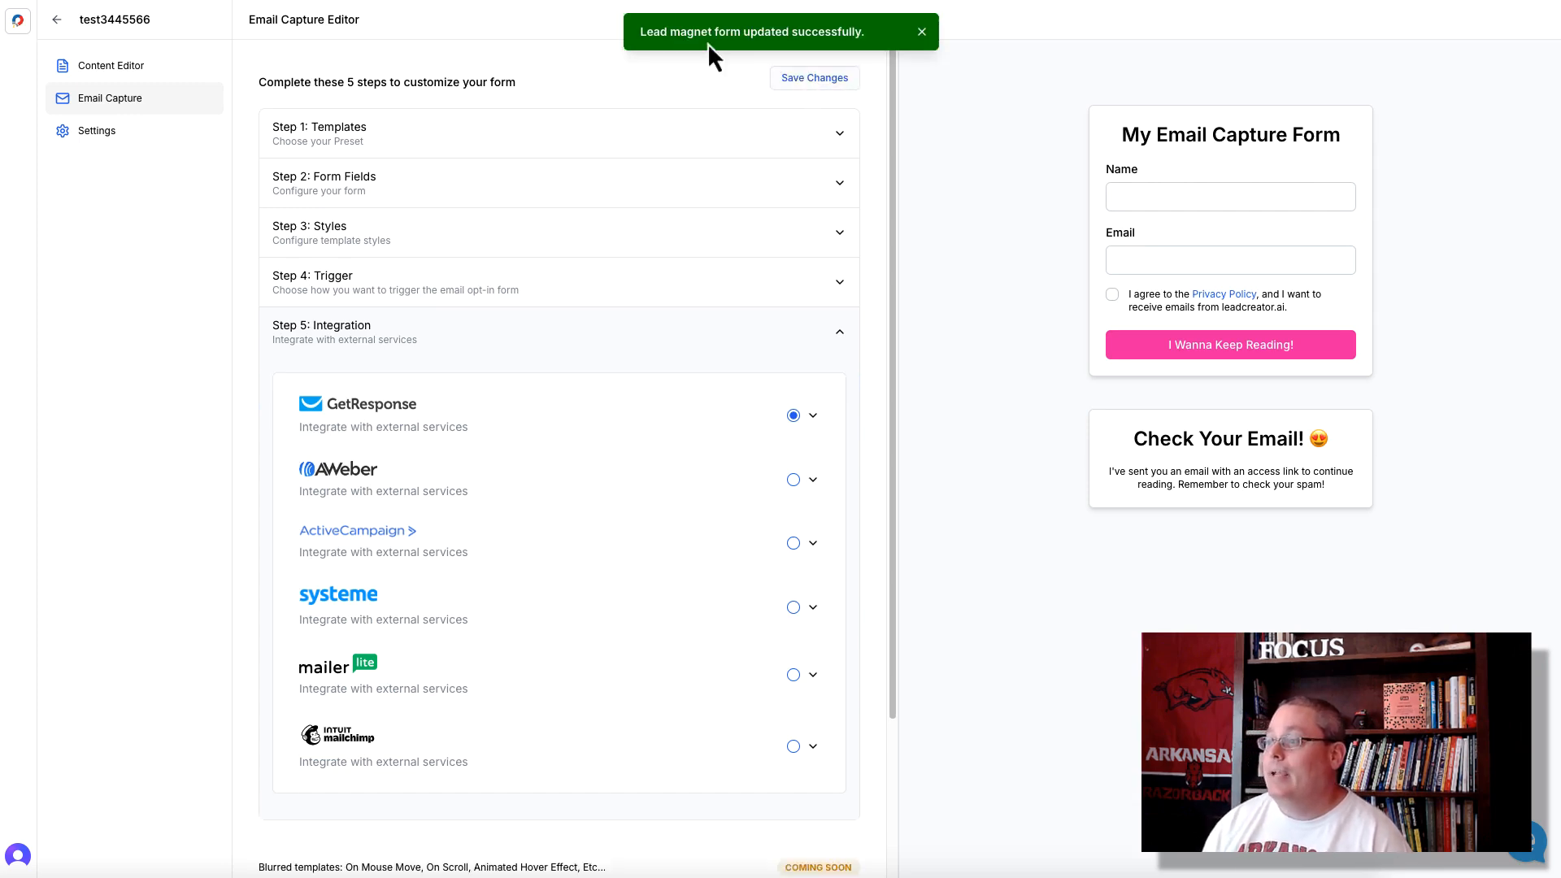
left_click(813, 417)
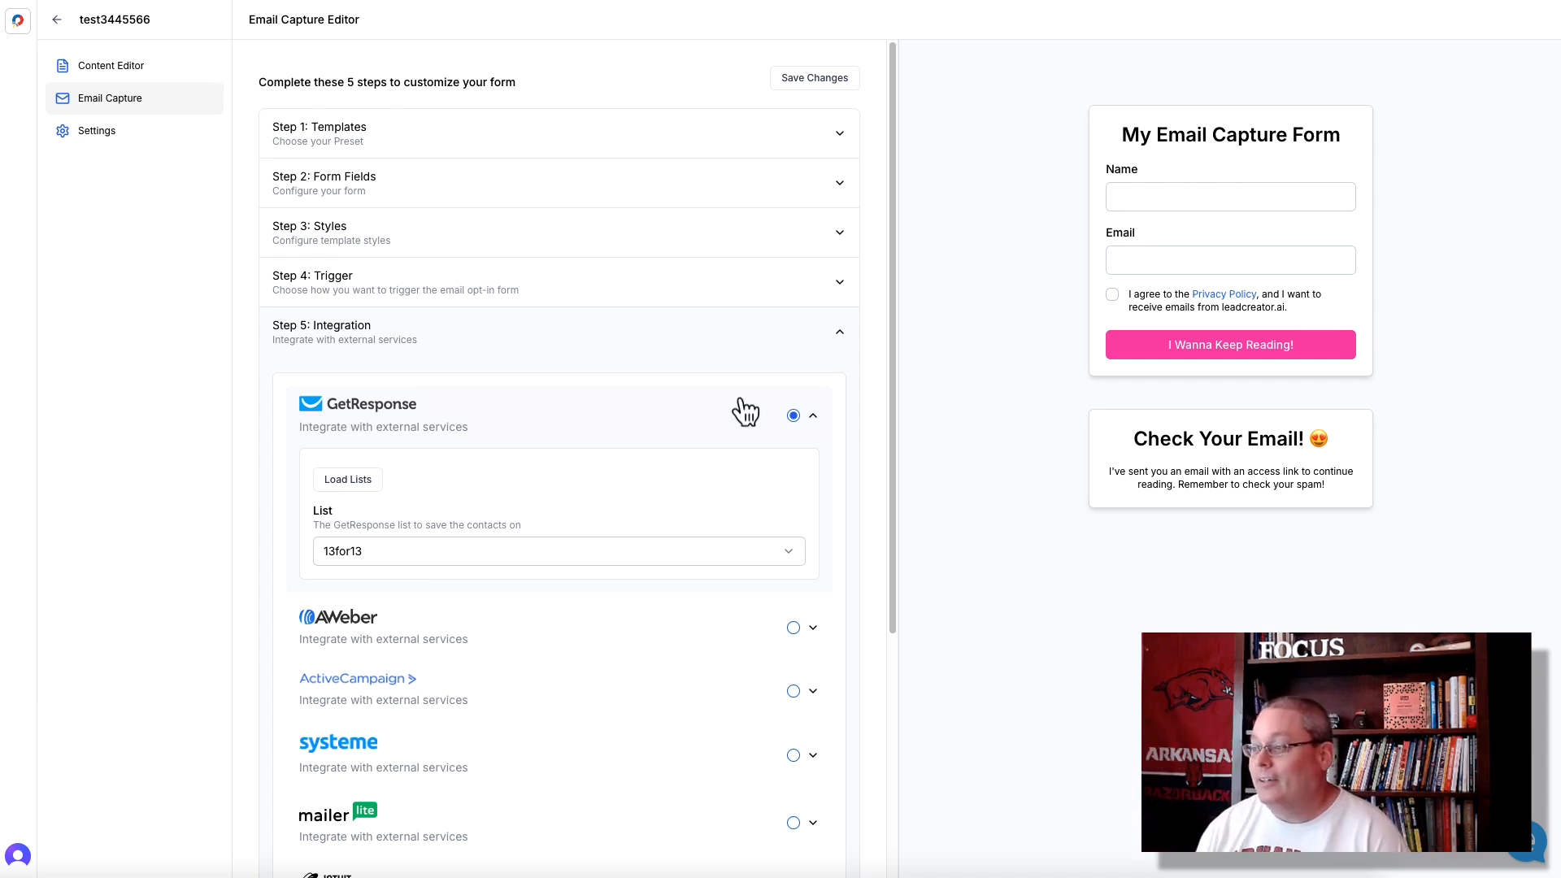
left_click(838, 334)
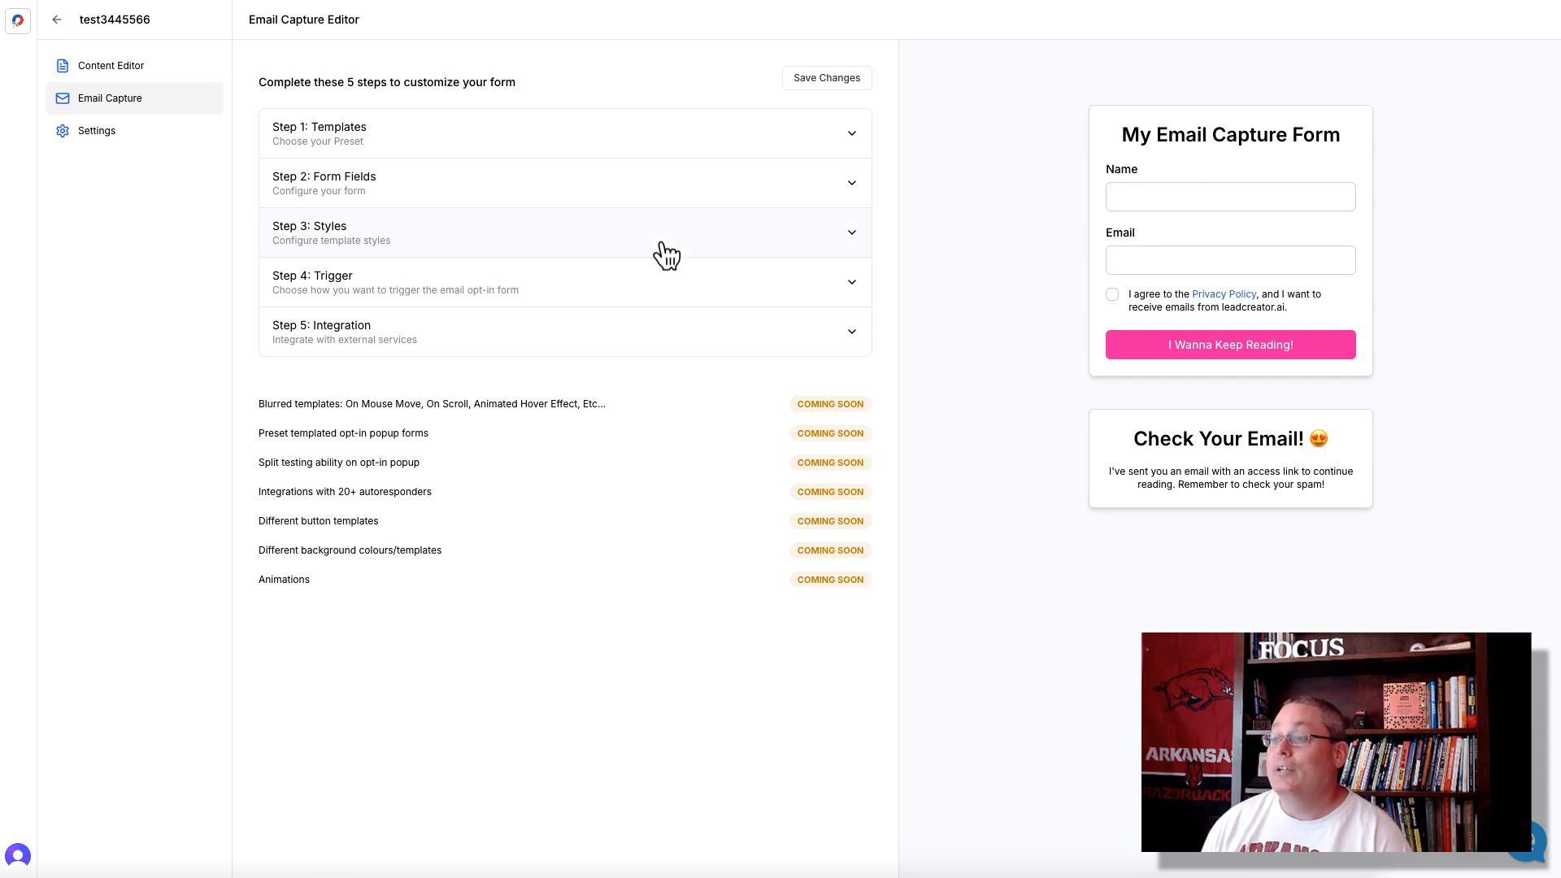
- In the lead magnet's settings, switch LeadCreator Branding off and back on, and enable Add Referral Link
left_click(92, 140)
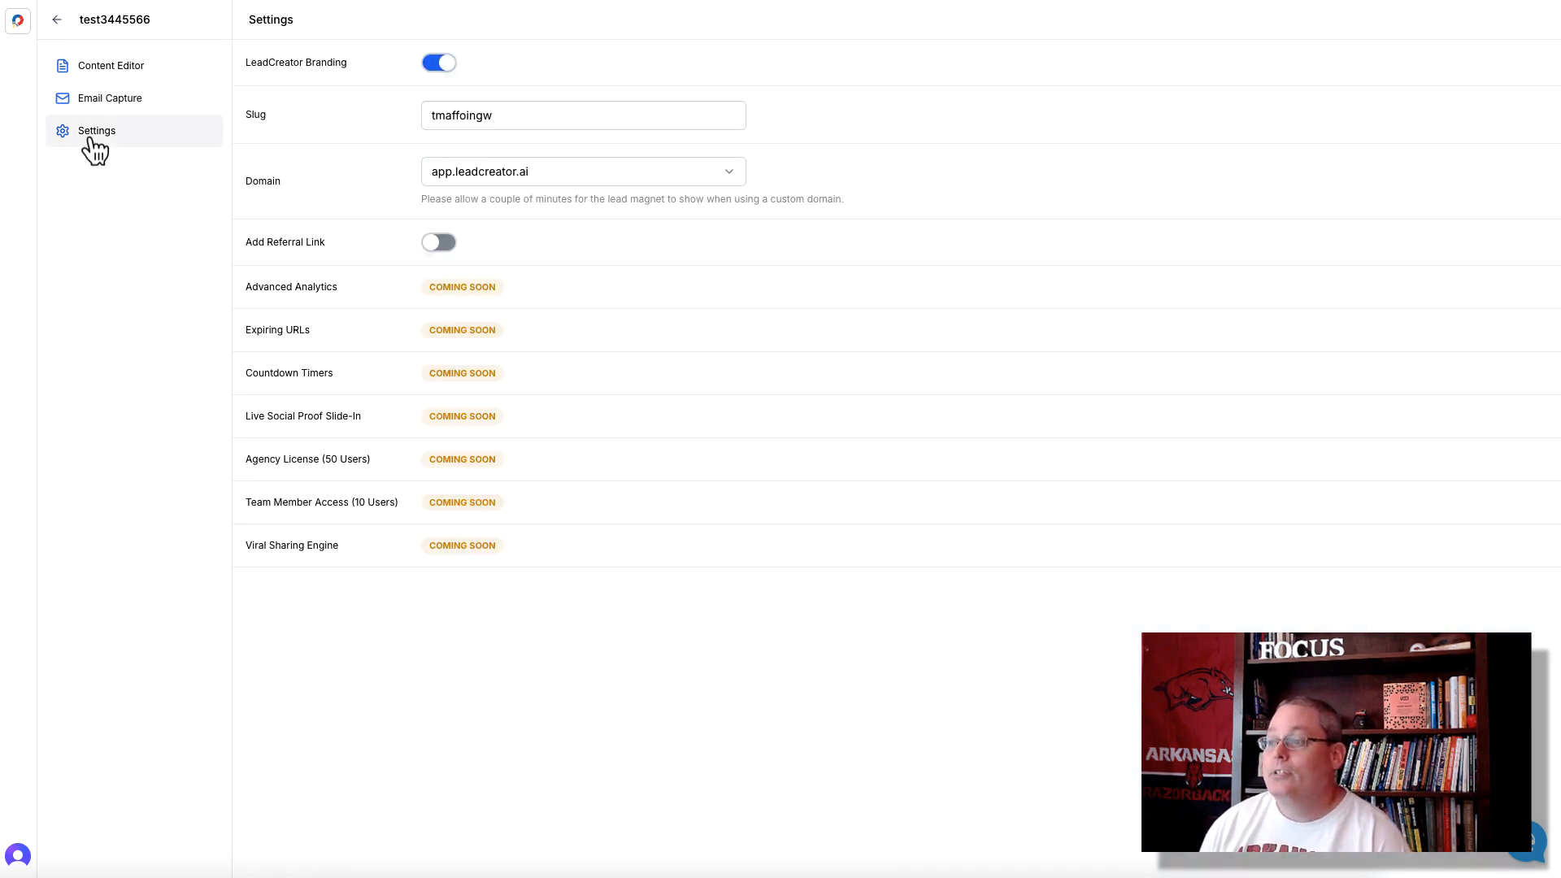
left_click(447, 65)
left_click(446, 65)
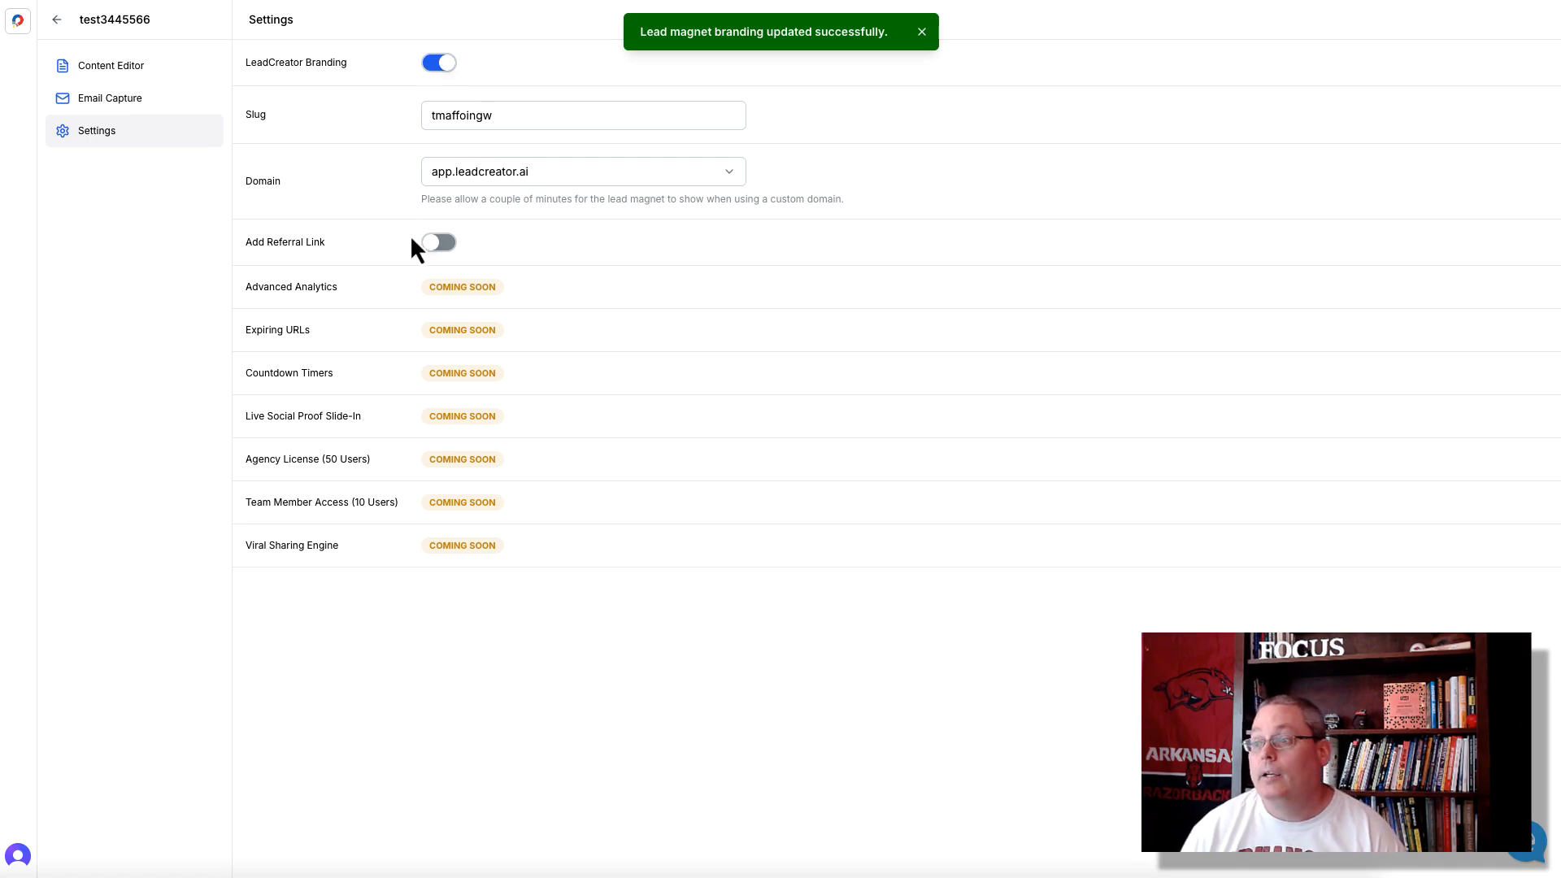
left_click(439, 243)
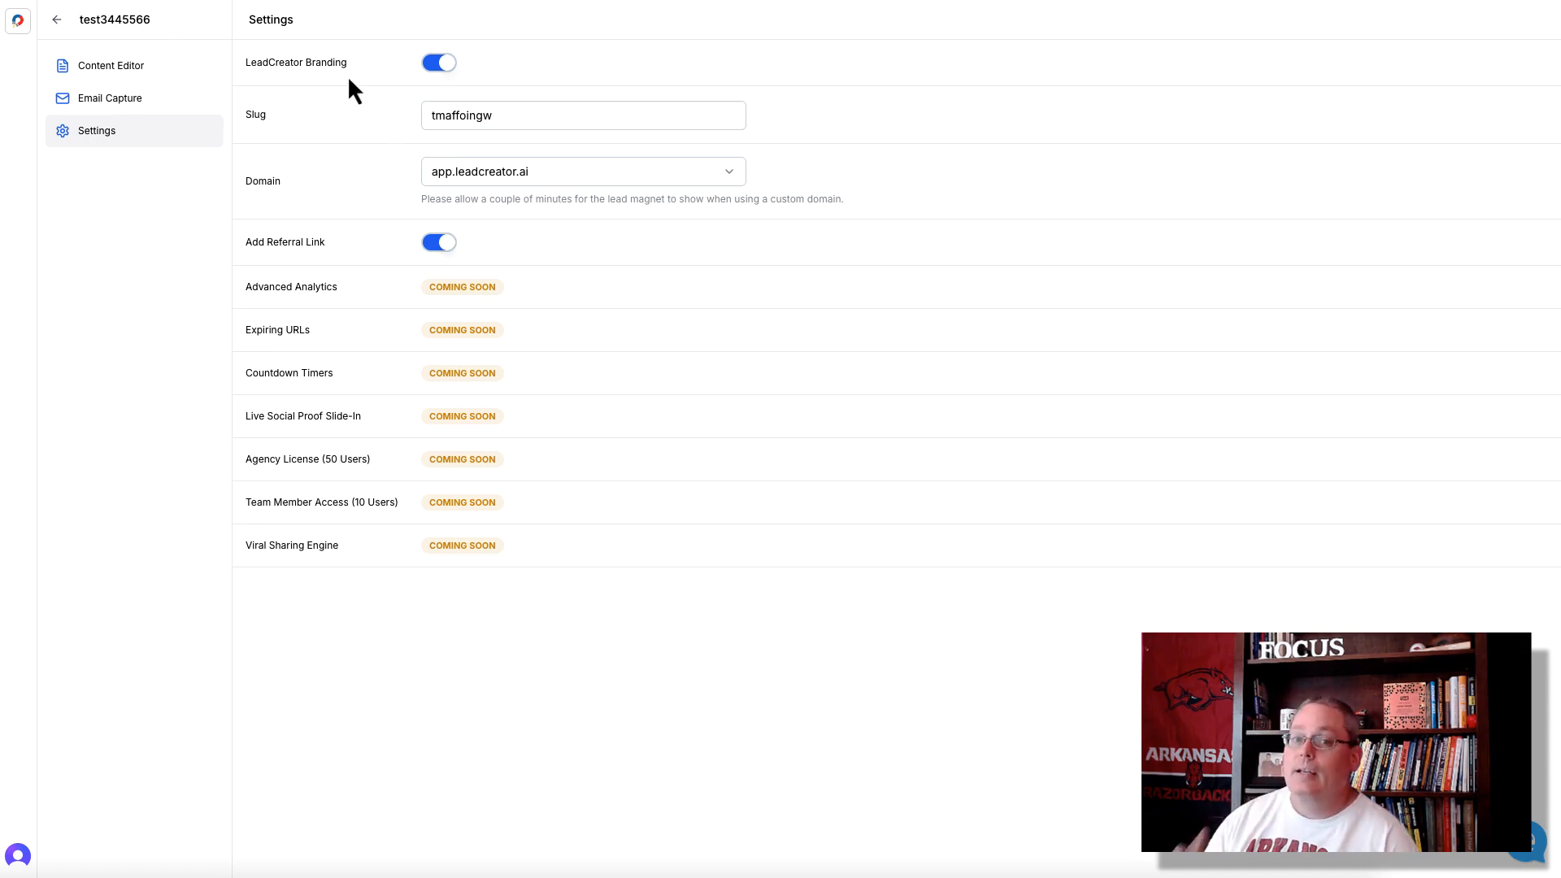
- Look through the domain options without choosing another, and update the lead magnet's slug to 5-list-about-repelling-bugs
left_click(572, 173)
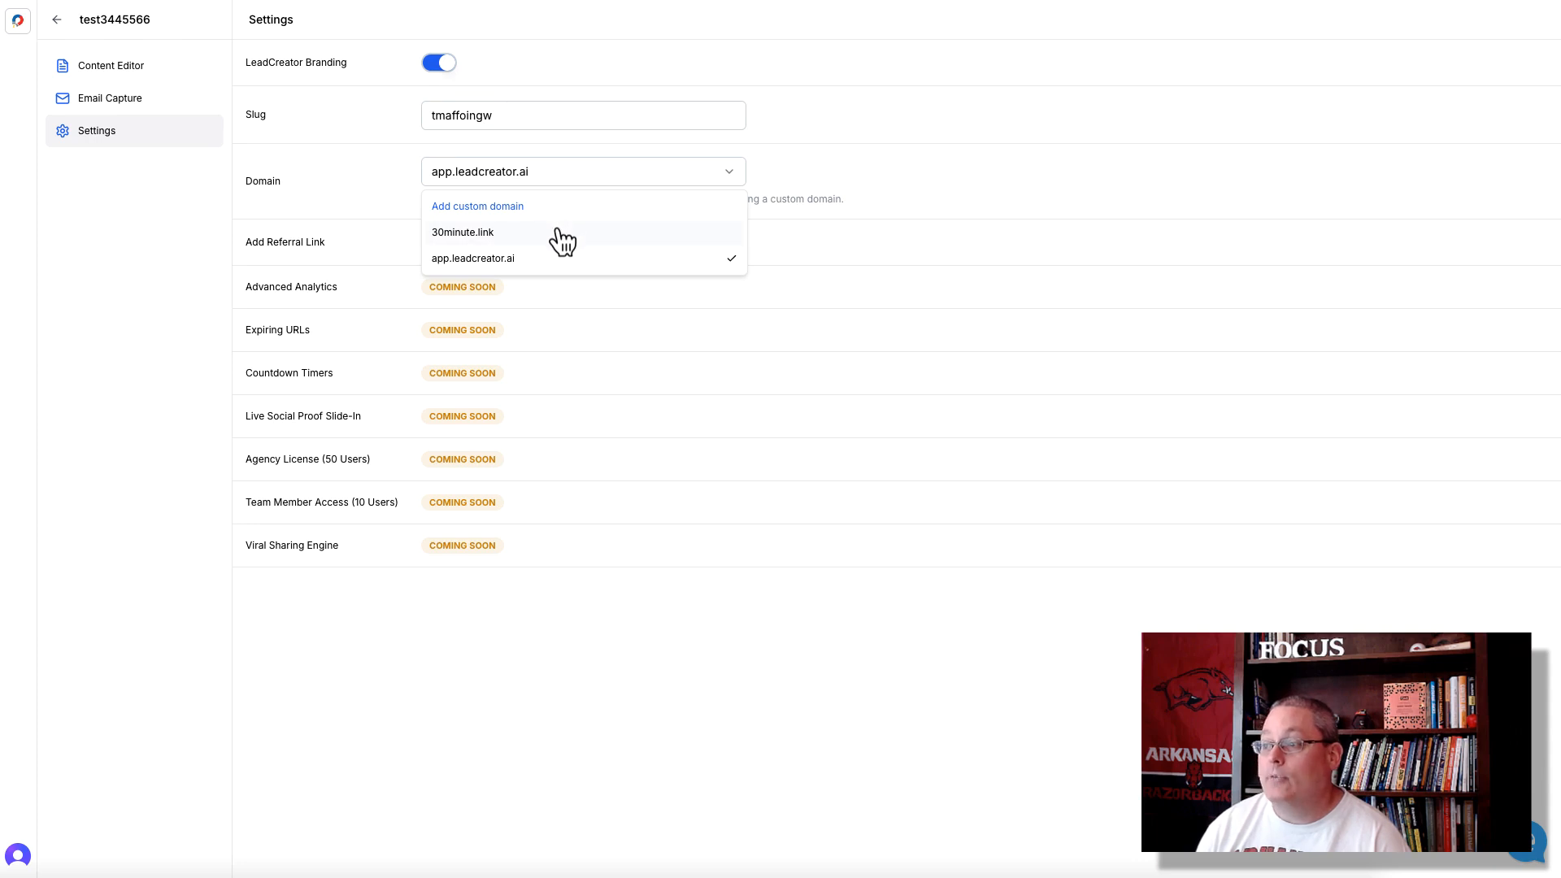
left_click(509, 114)
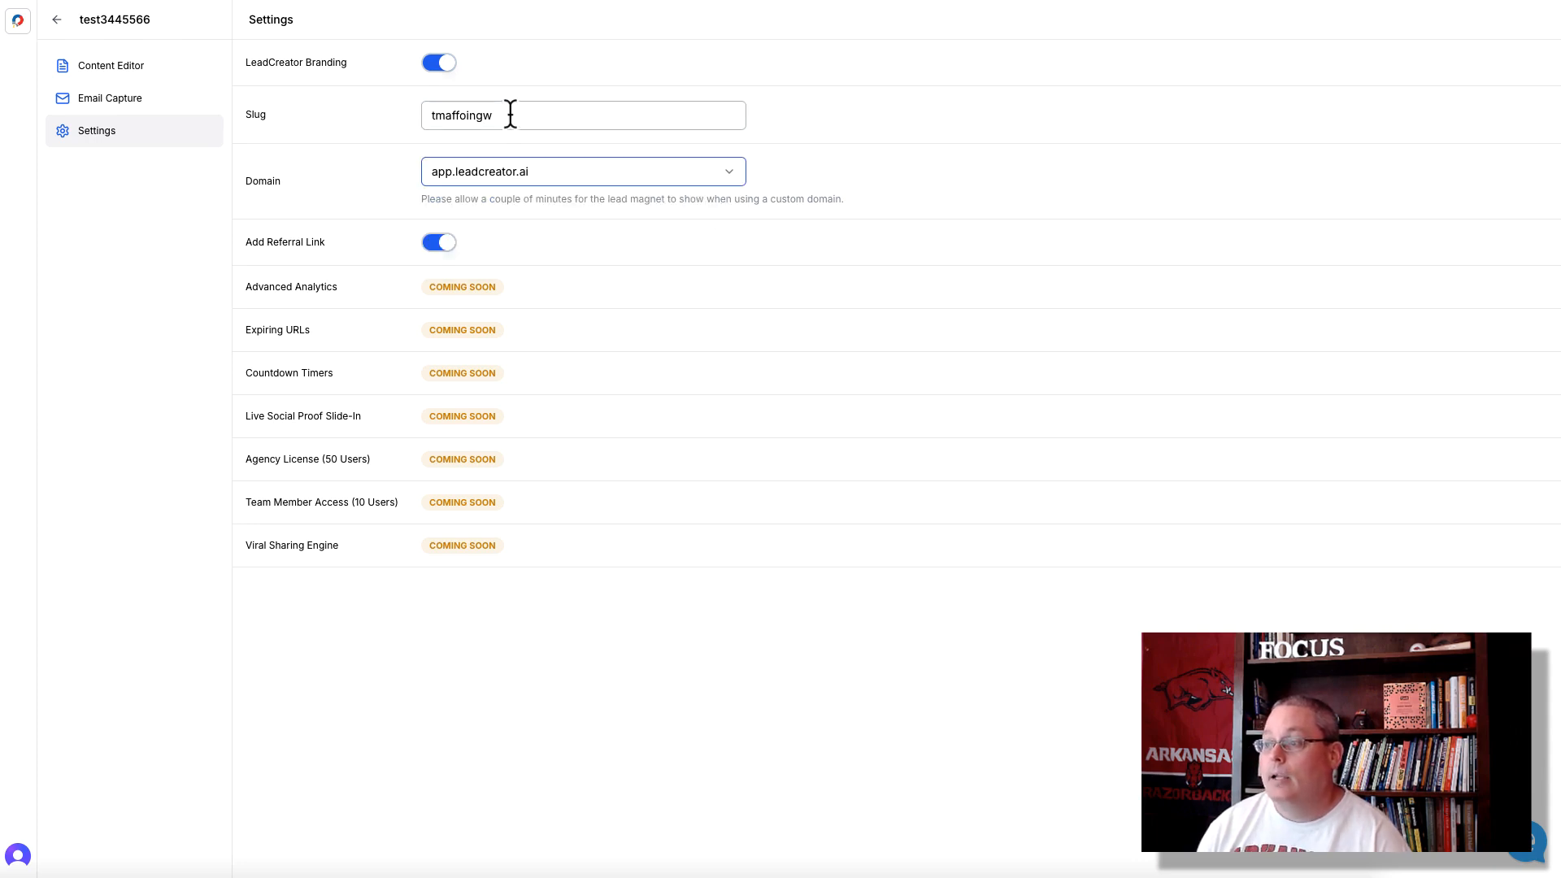
left_click_drag(509, 115, 417, 115)
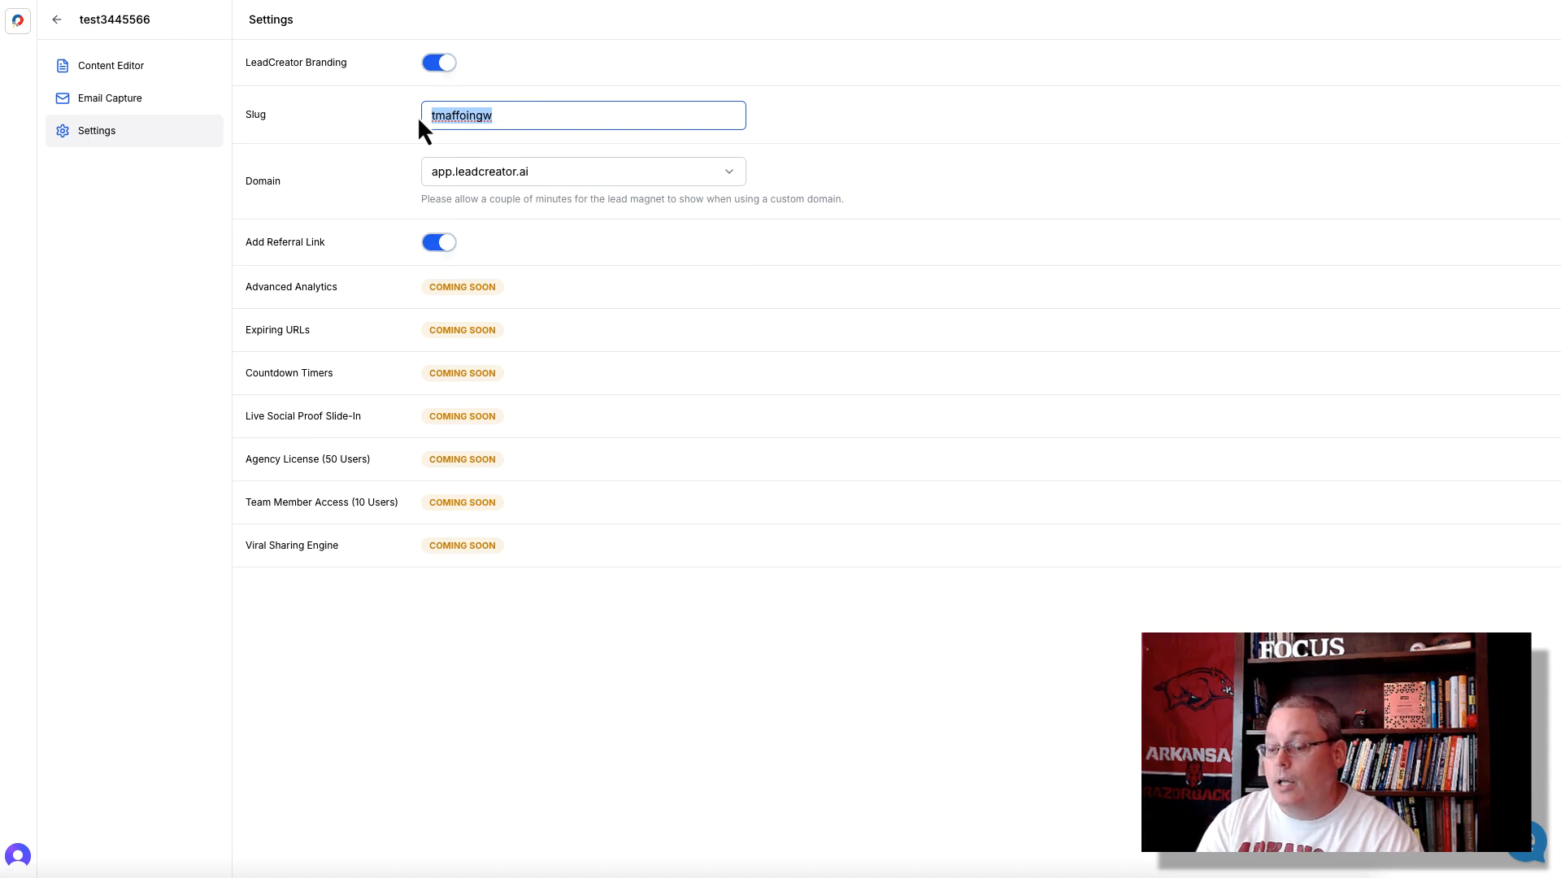
type("5-list-about-repelling-bugs")
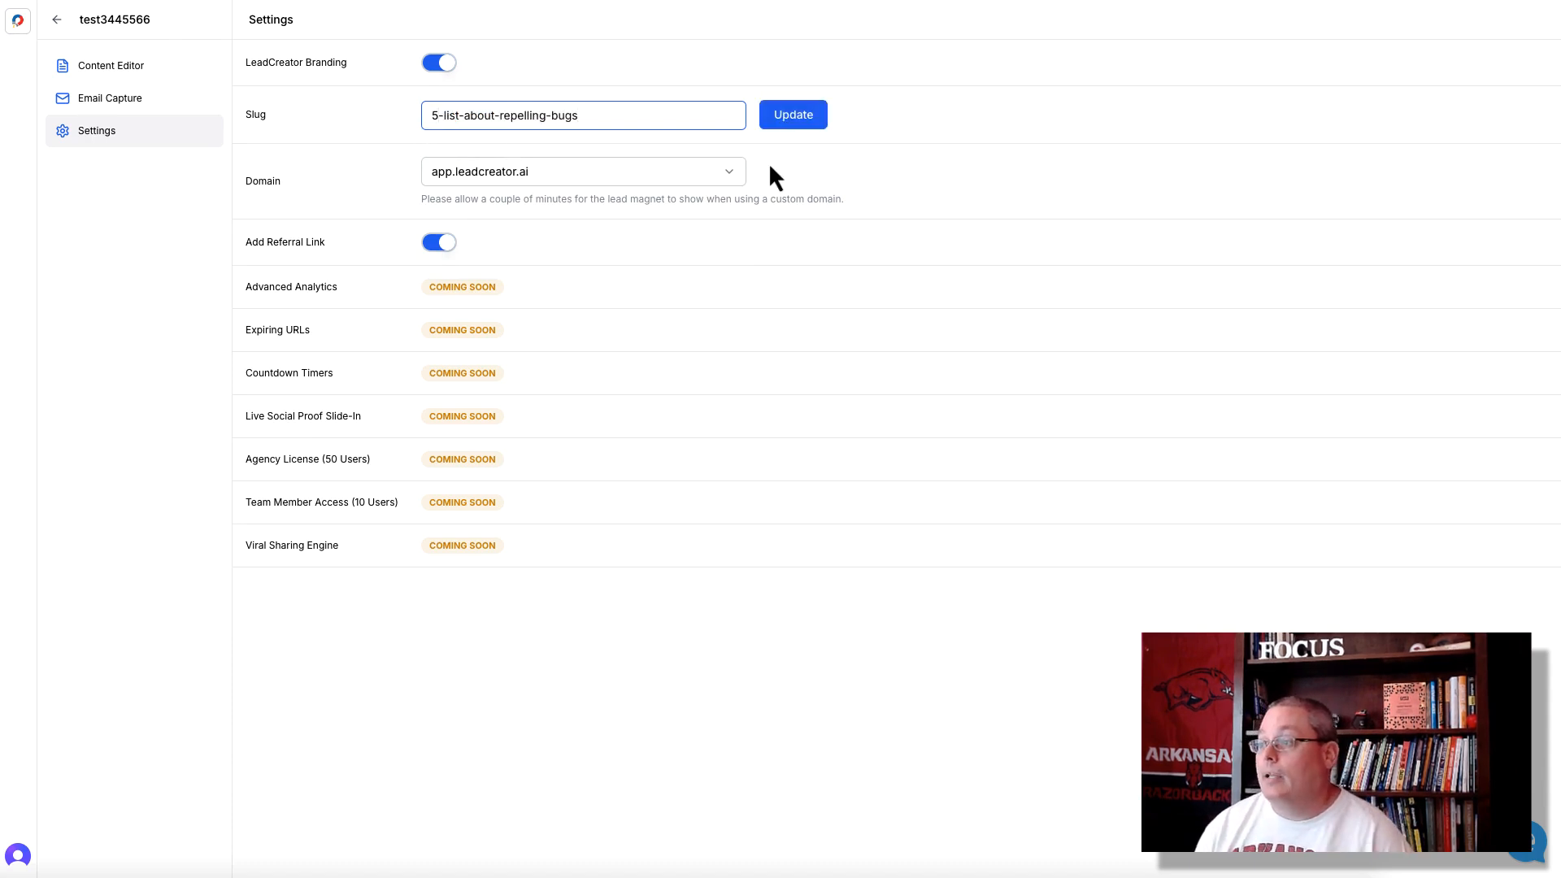
left_click(789, 116)
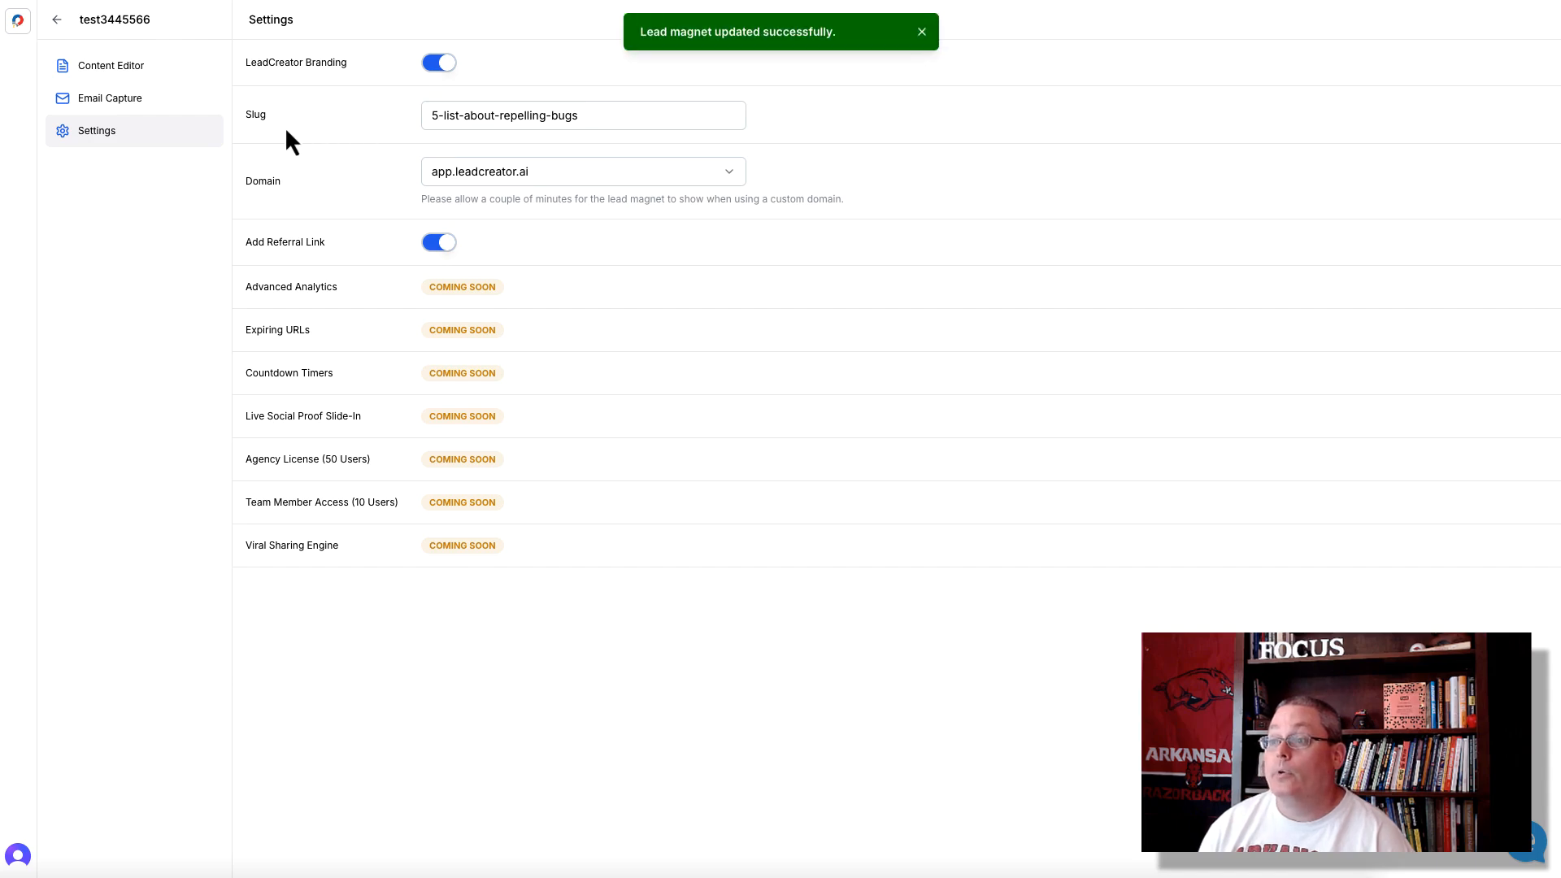
- Publish the mosquito plants listicle from the content editor and view its live page to bring up the email capture form
left_click(114, 74)
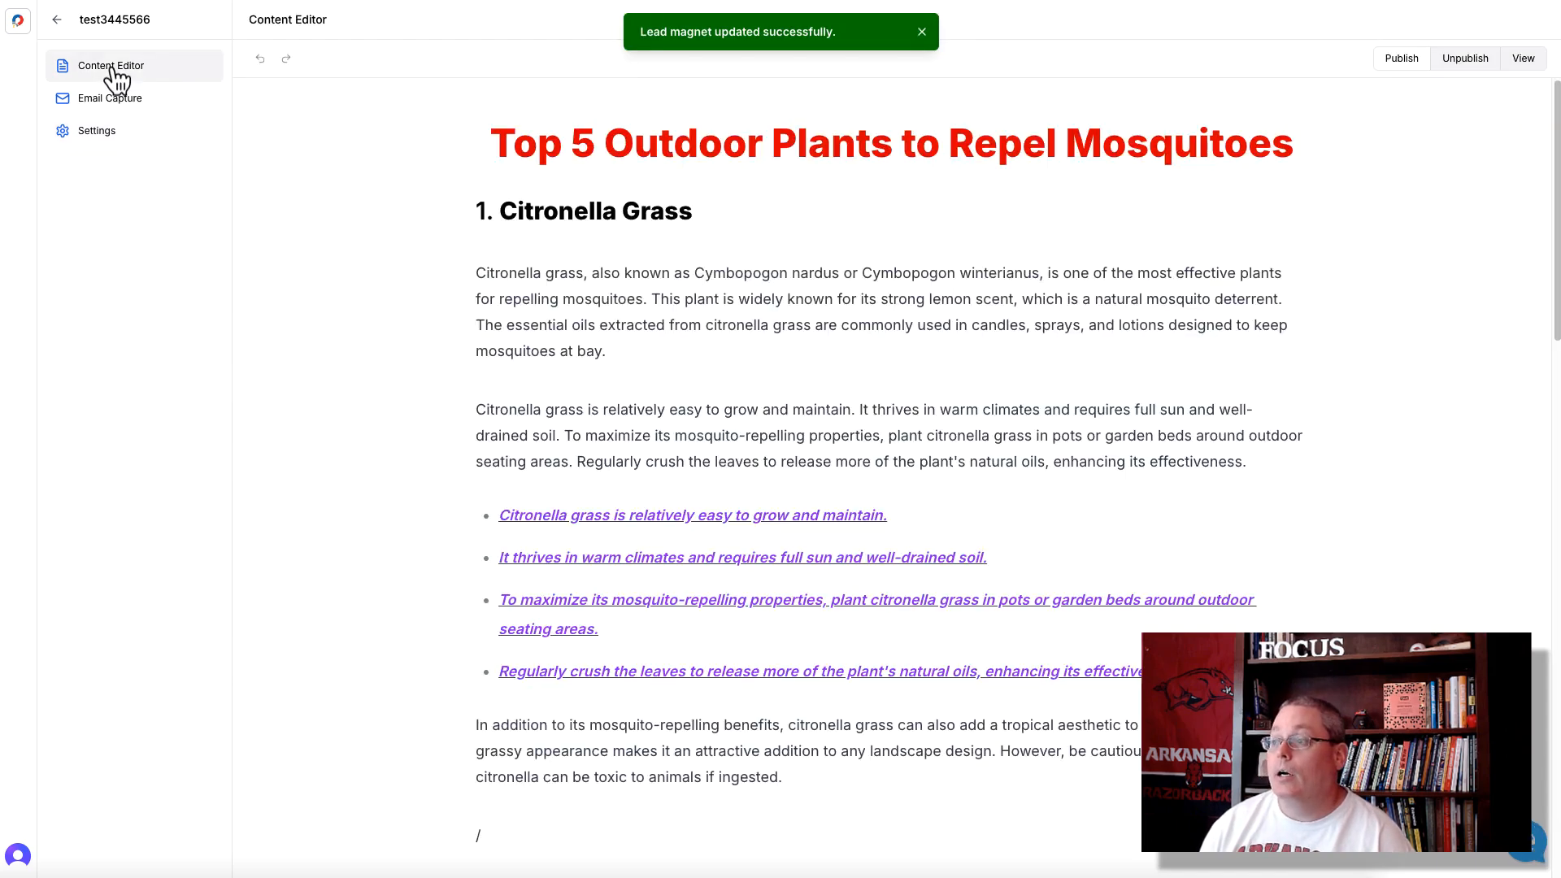
left_click(1392, 62)
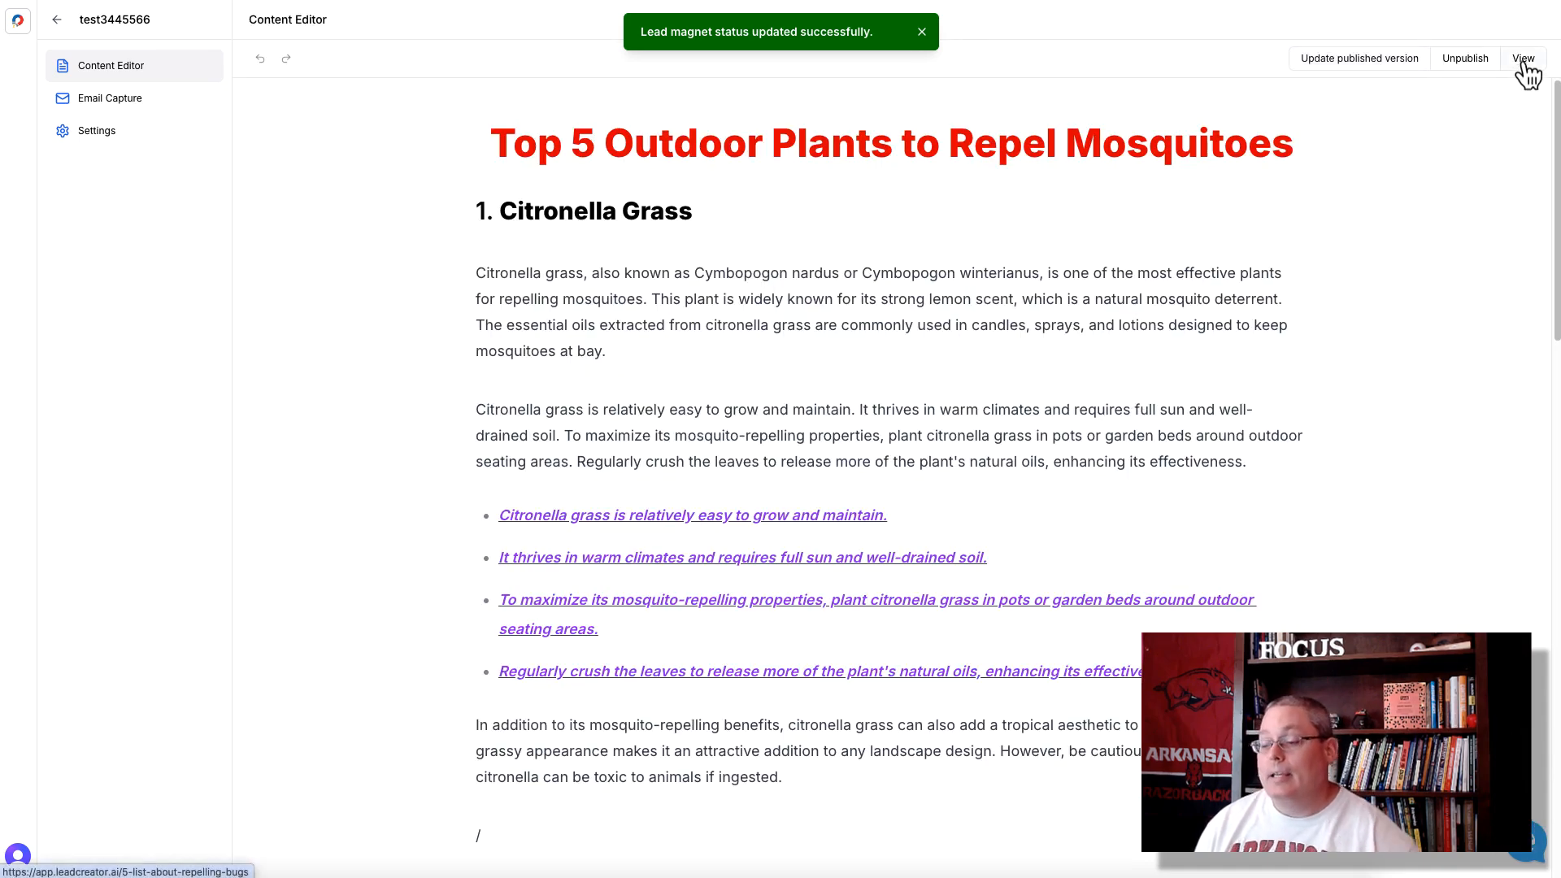
left_click(1522, 62)
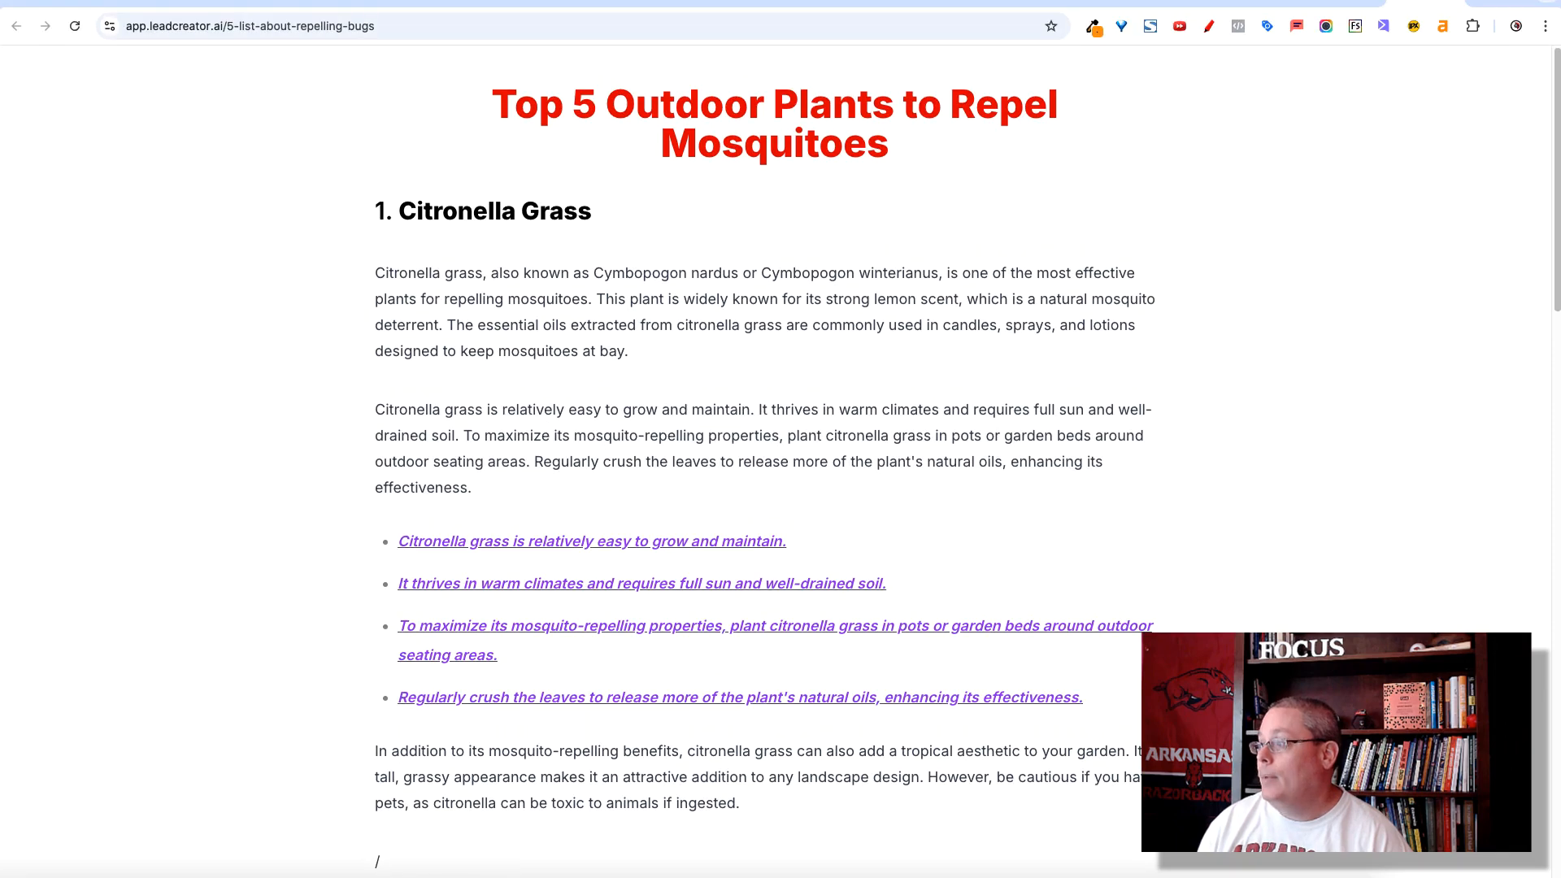
left_click(413, 20)
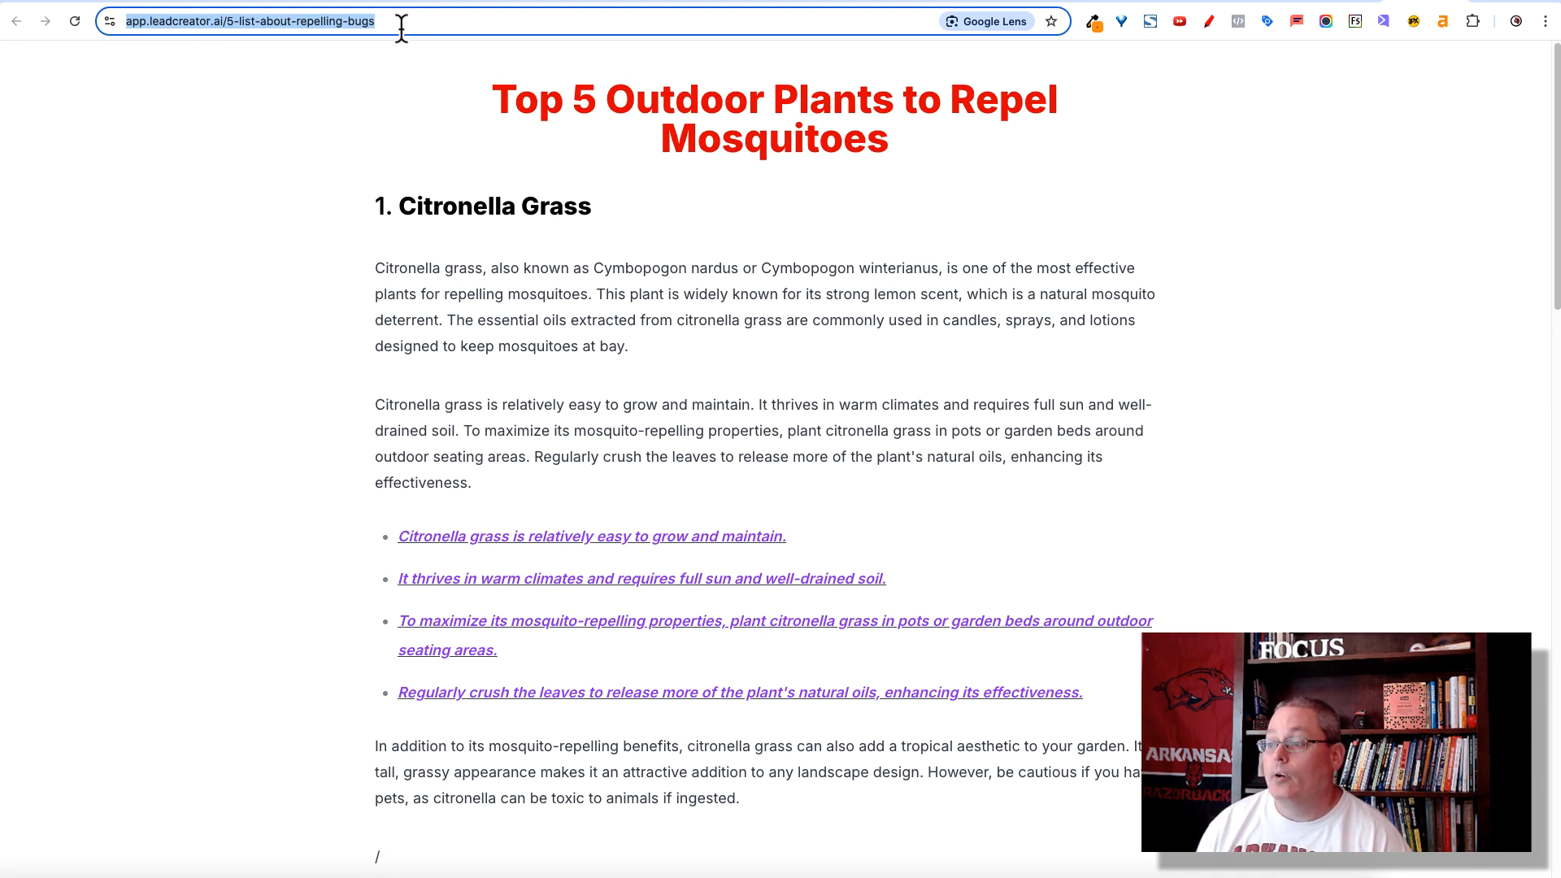
scroll(348, 383, "down", 4)
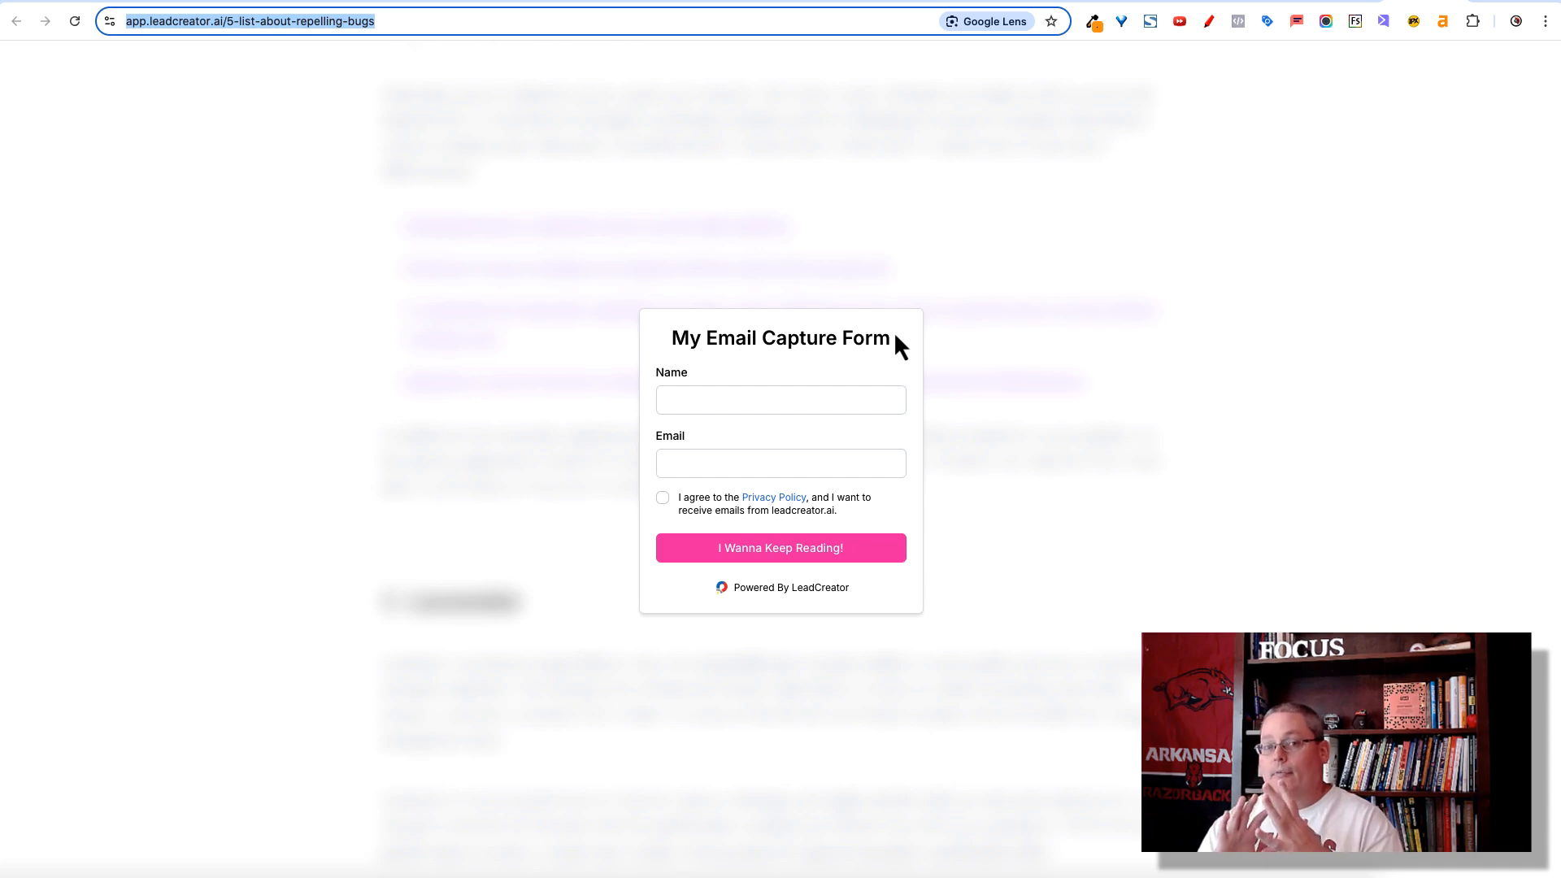
- Fill in the opt-in form's name and email, agree to the privacy policy and submit it with "I Wanna Keep Reading!"
left_click(722, 400)
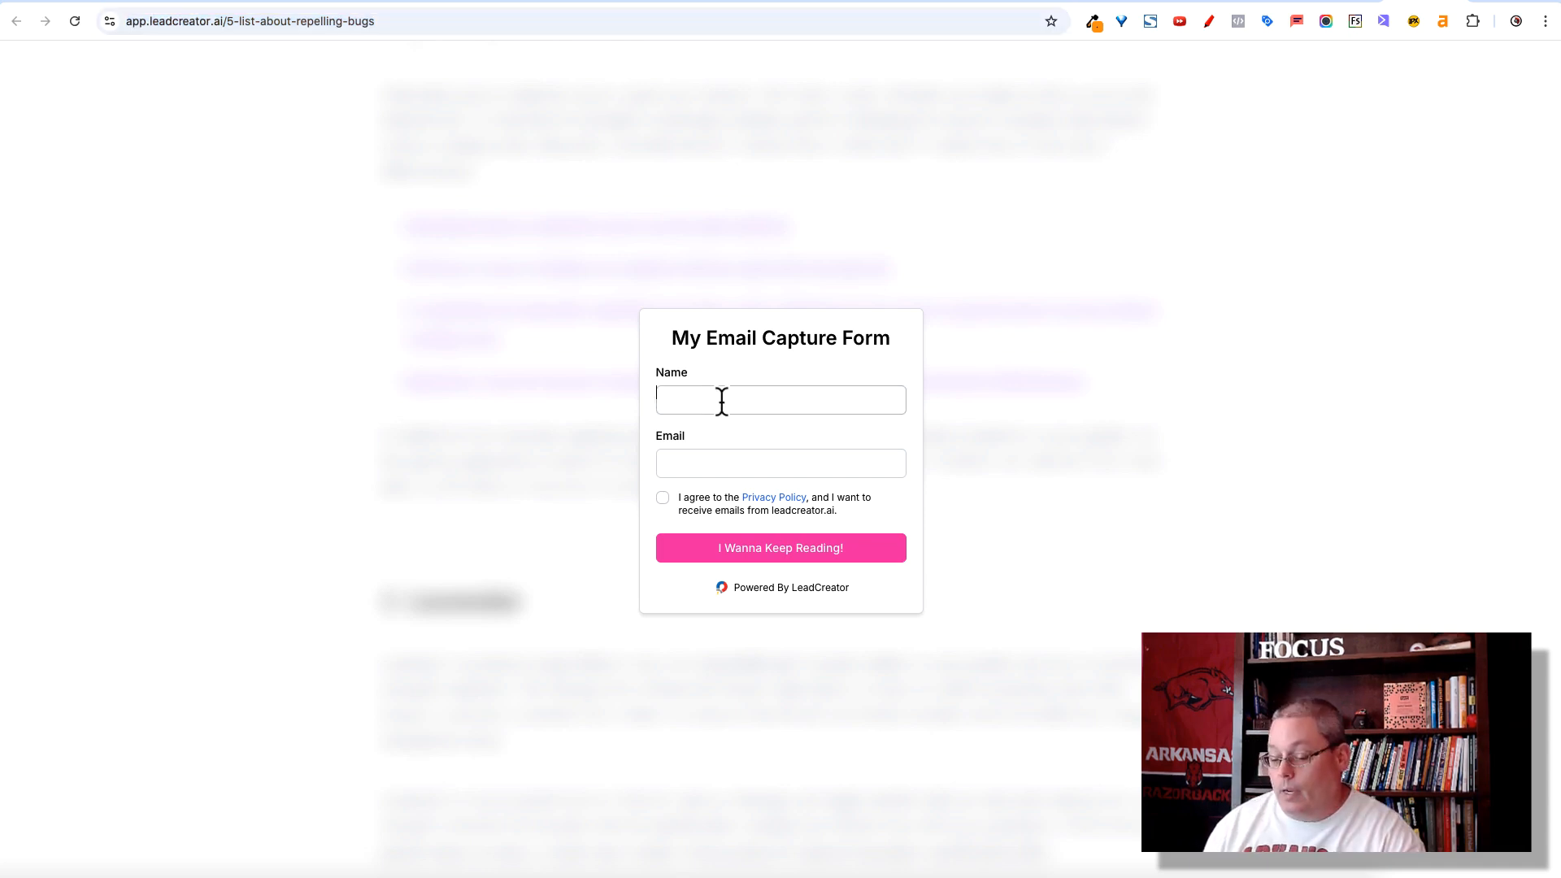
left_click(754, 451)
left_click(756, 501)
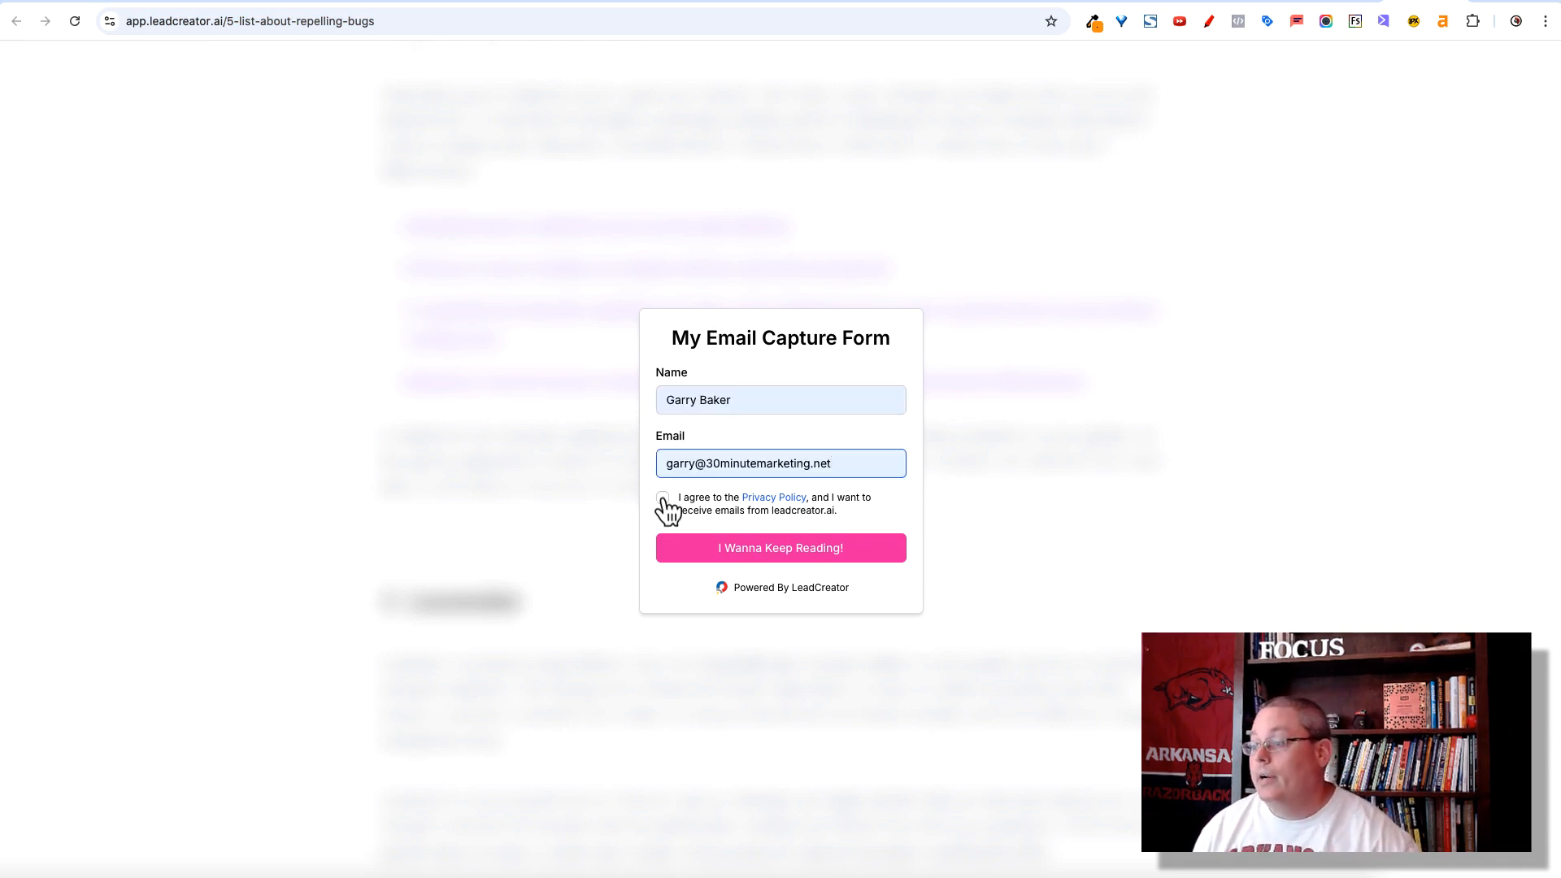
left_click(663, 499)
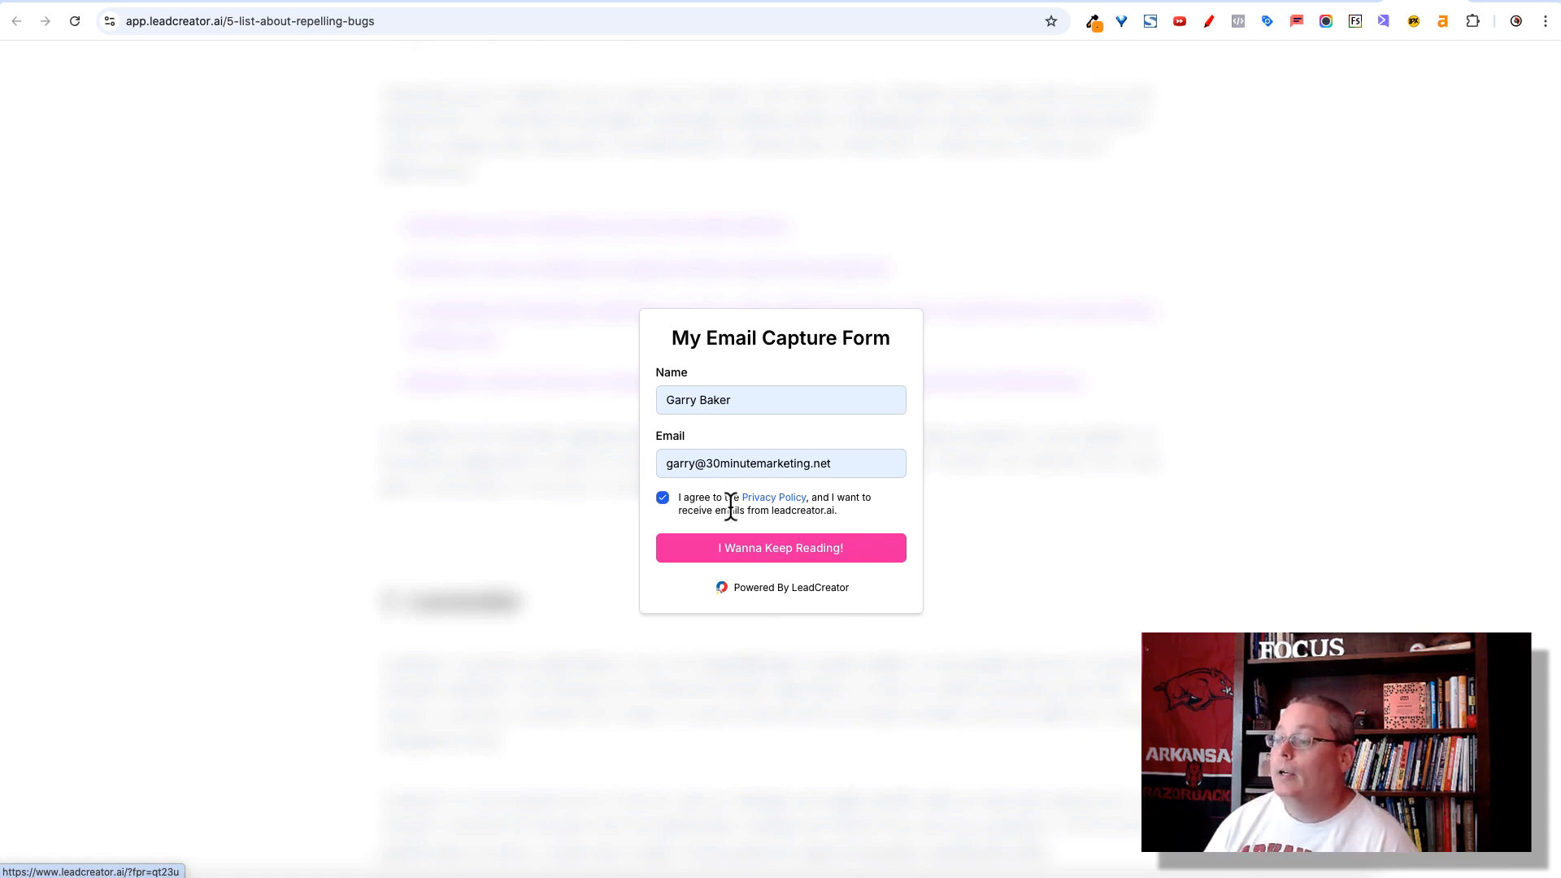
left_click(704, 551)
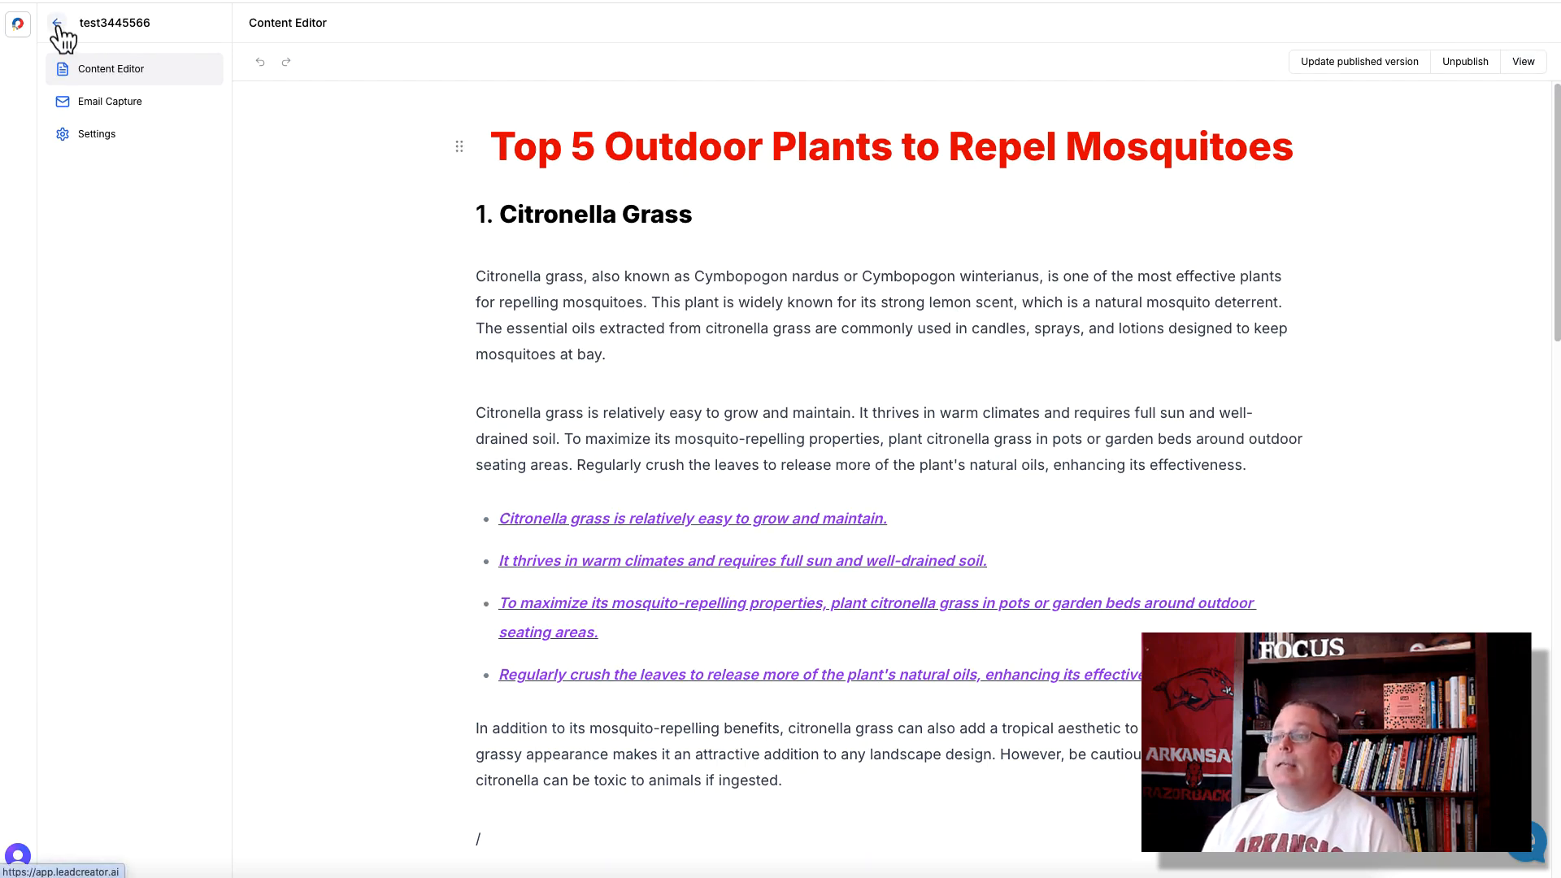
- Archive test3445566 in the list of lead magnets and look at the category filter choices without applying one
left_click(59, 24)
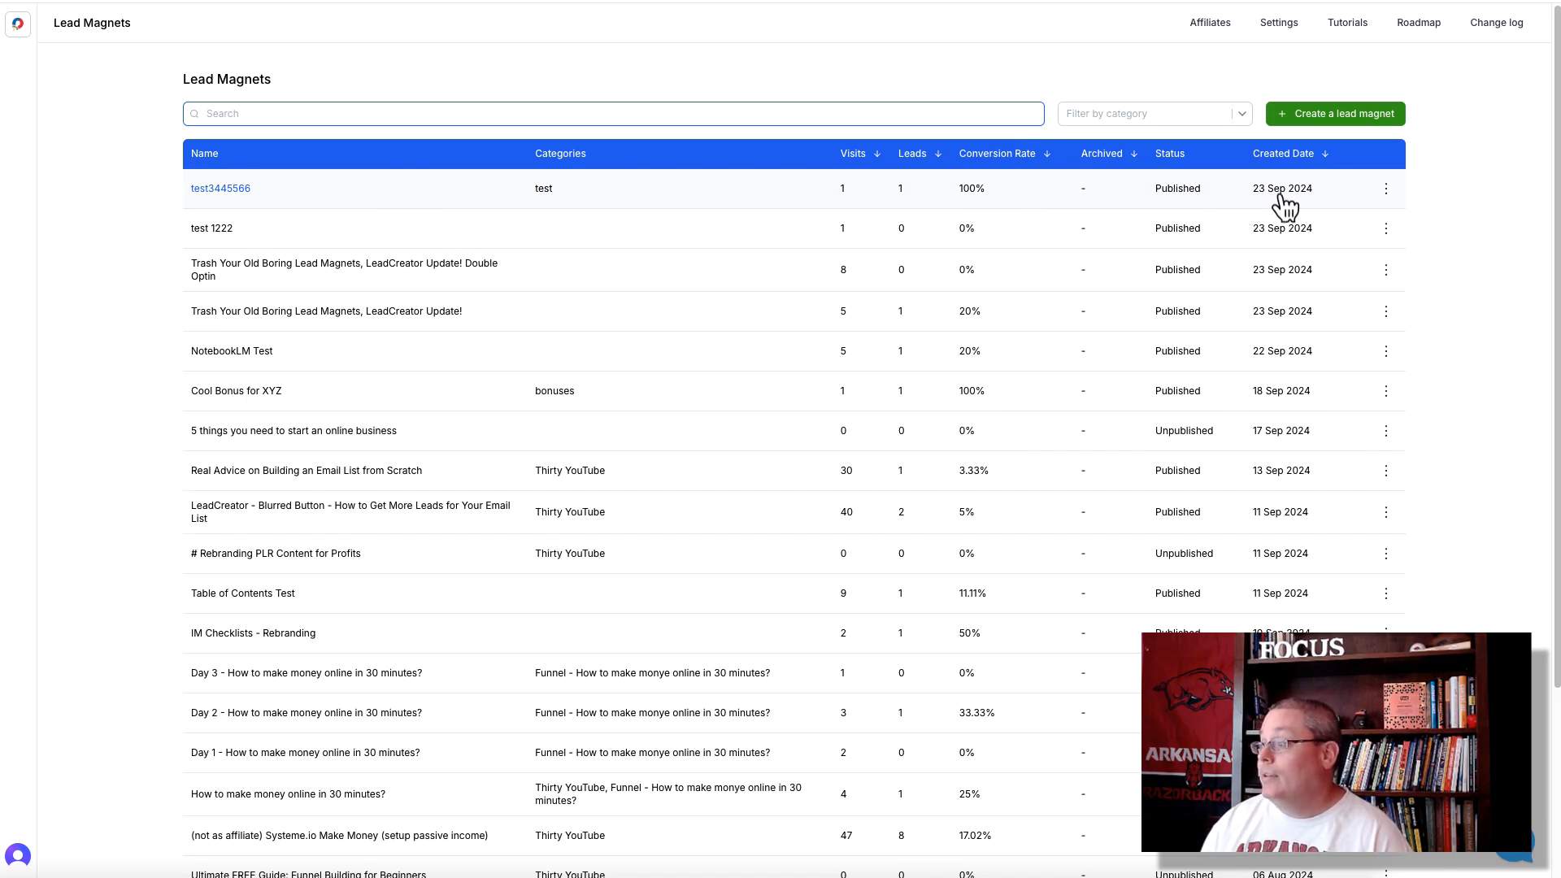
left_click(1386, 189)
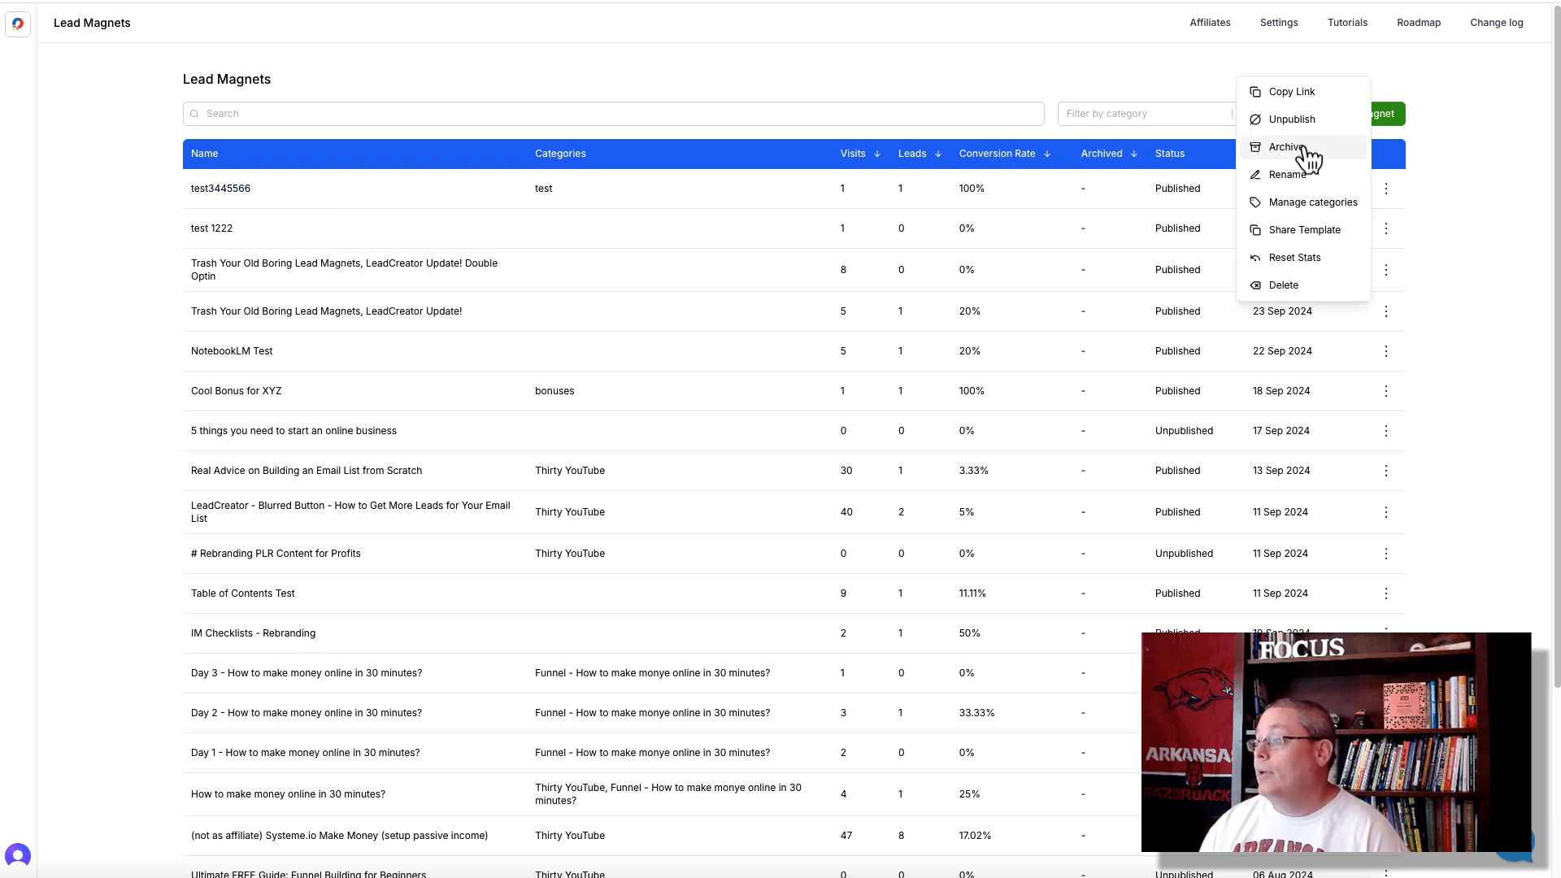
left_click(1307, 158)
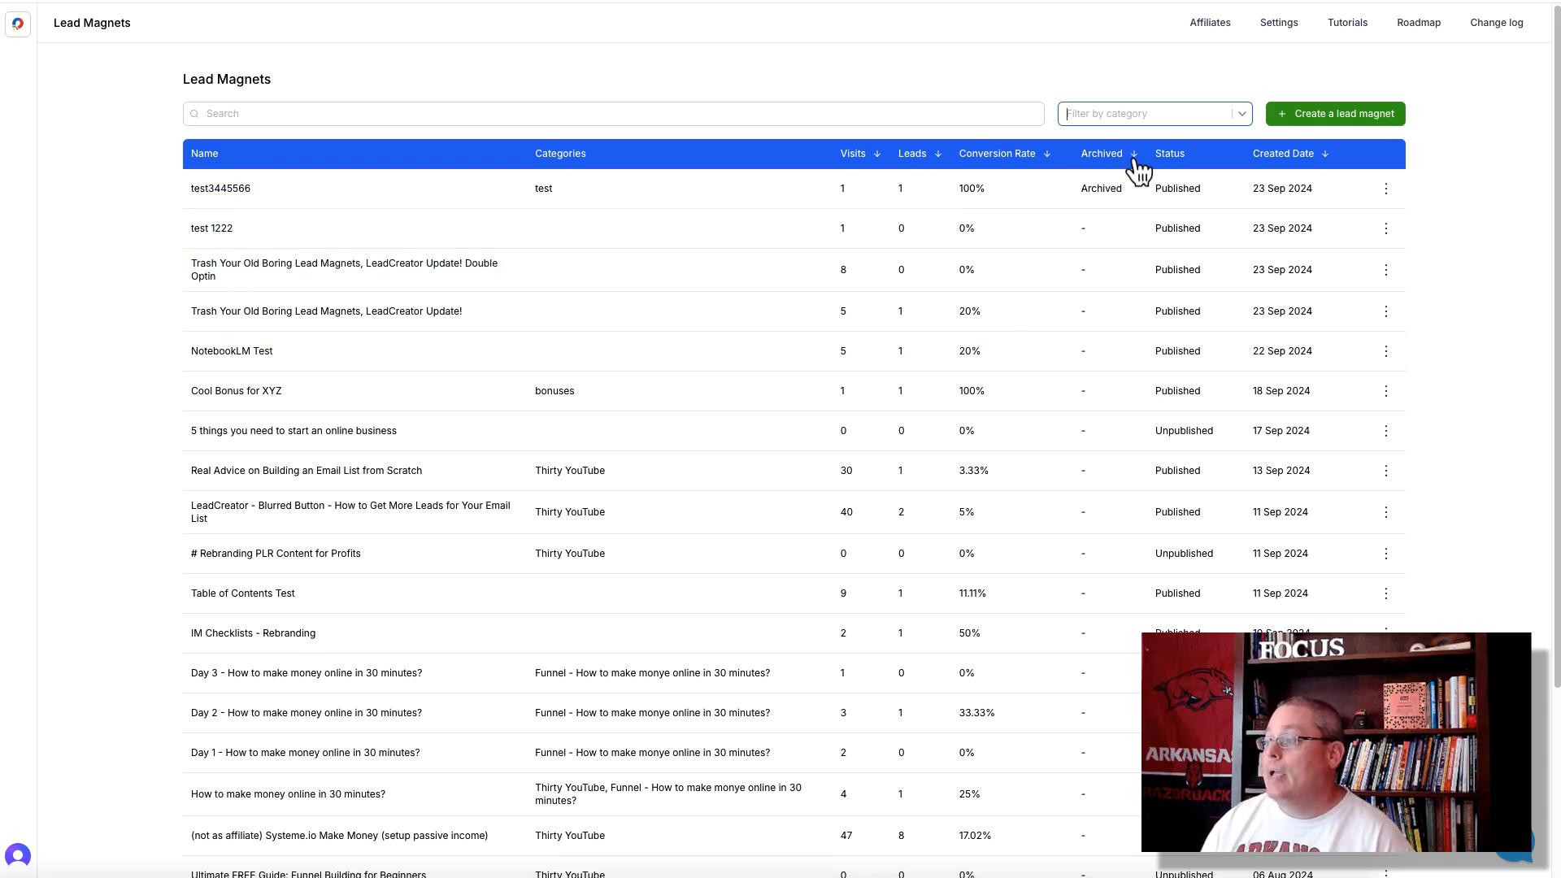
left_click(1240, 116)
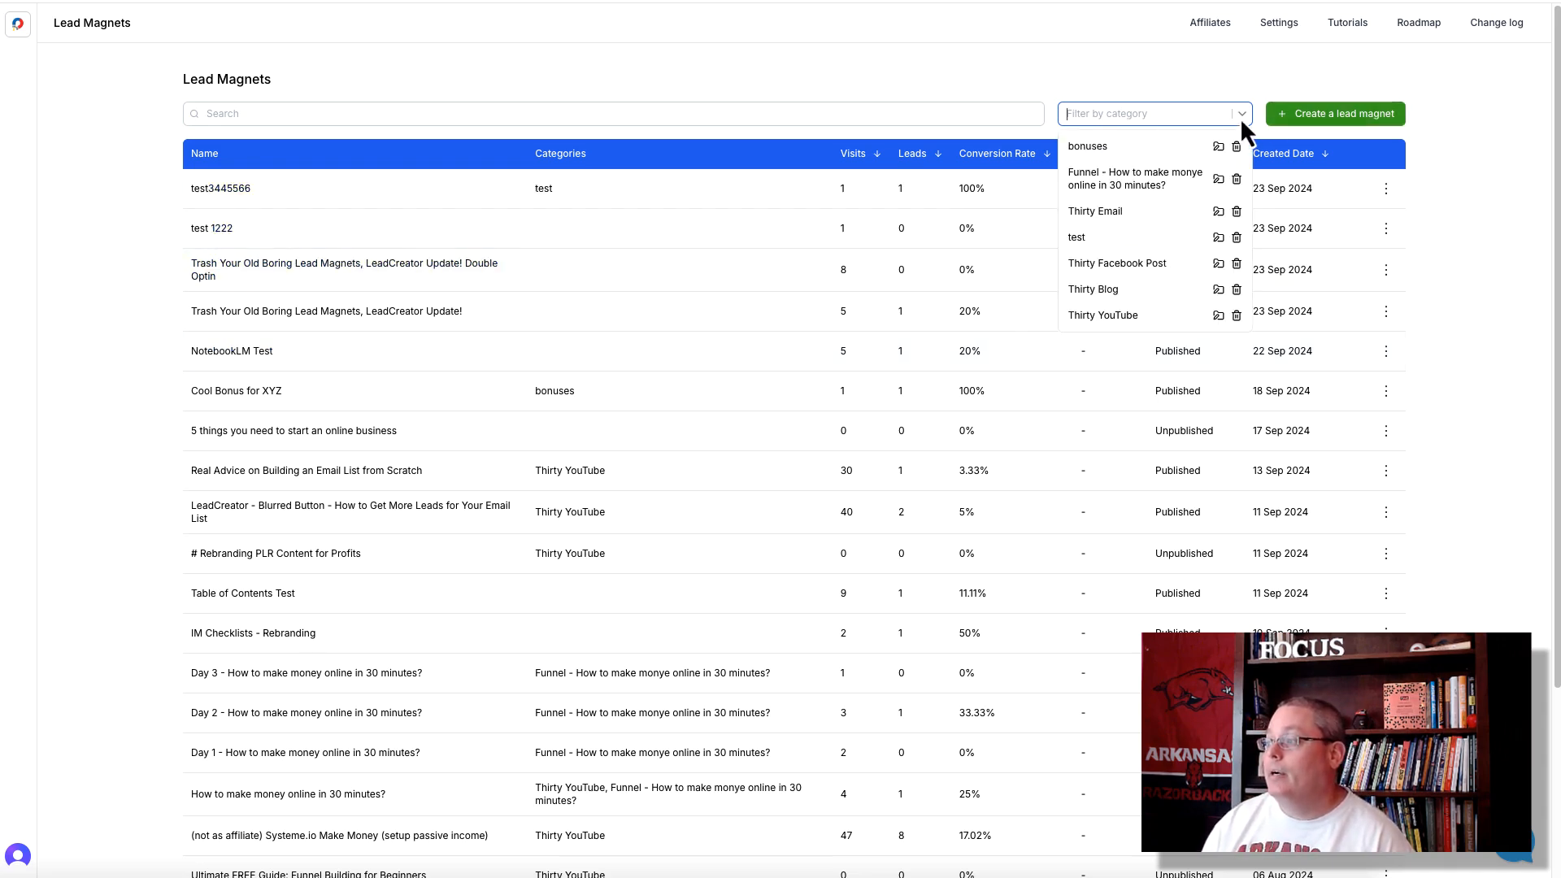
left_click(1083, 88)
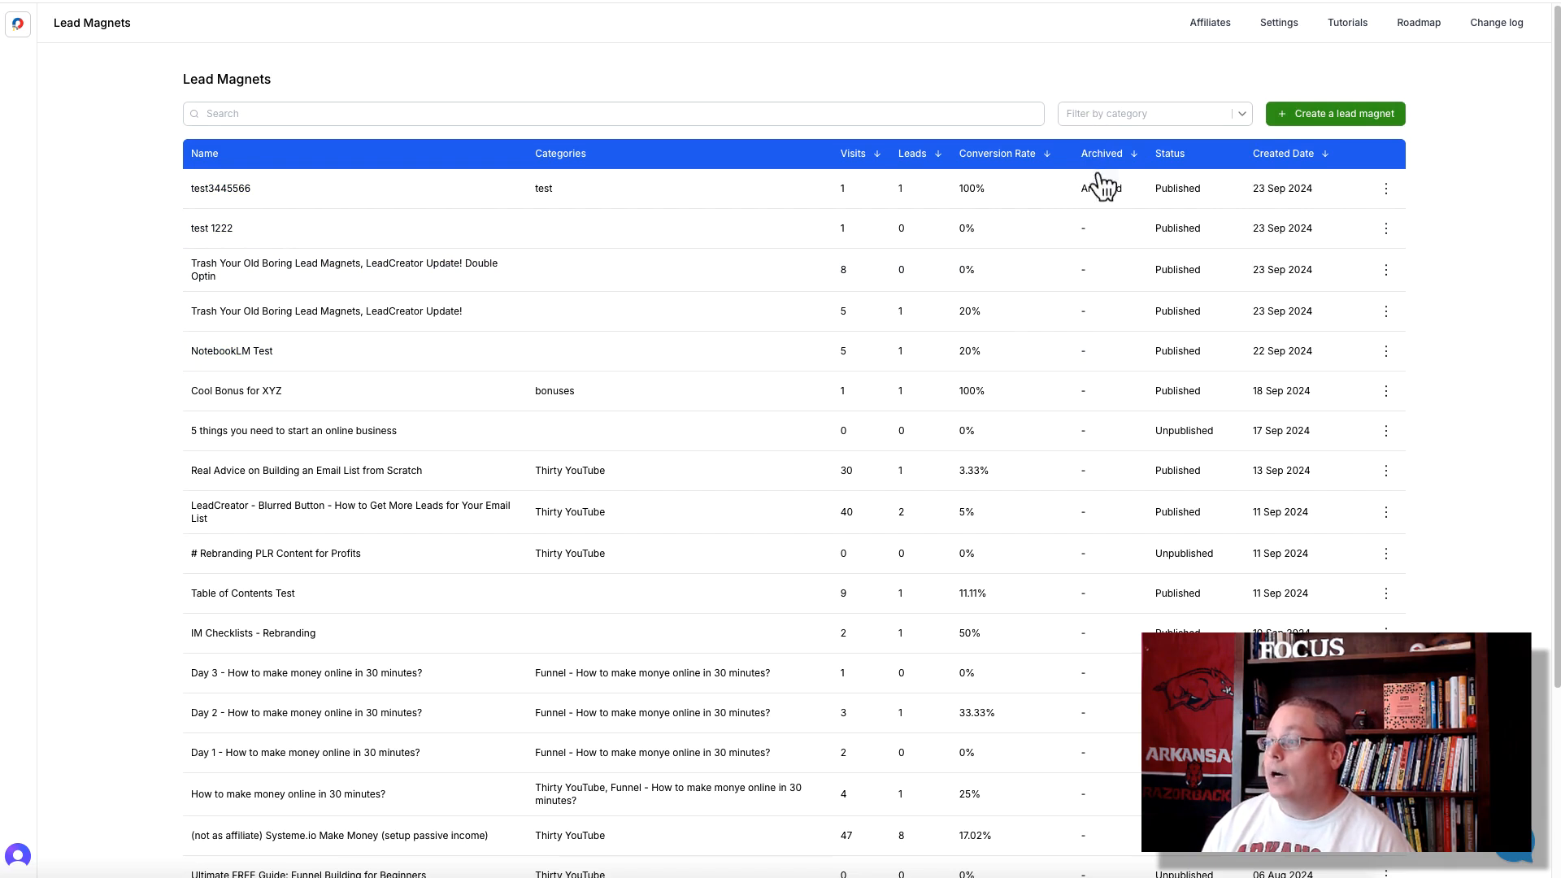